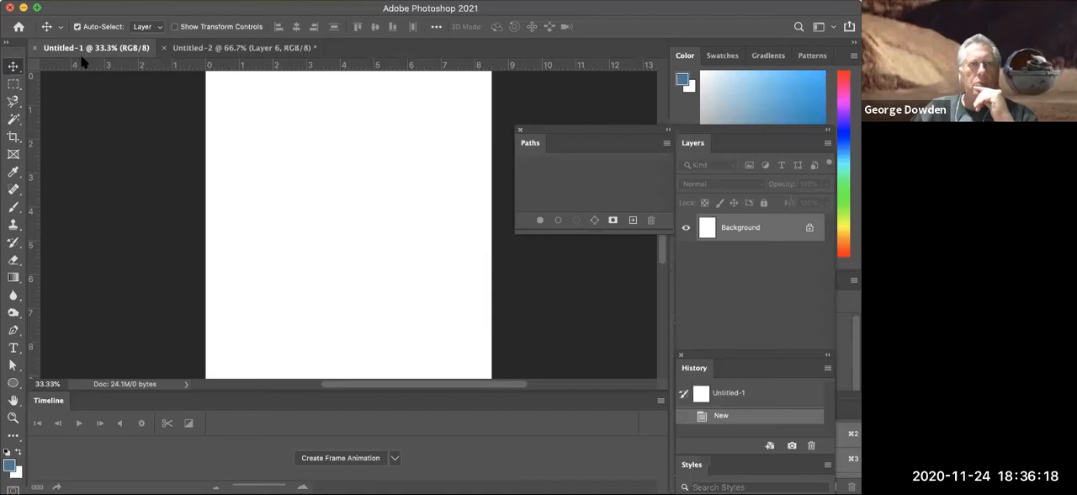
- Switch to the Motion workspace and move the floating Swatches and Layers panels clear of the Timeline controls
{"action": "left_click", "coordinate": [457, 1]}
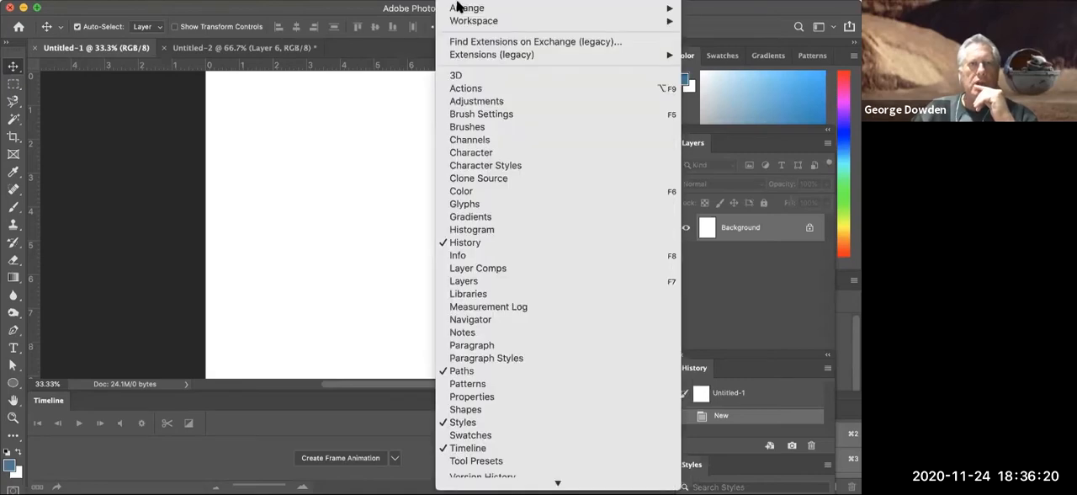
{"action": "mouse_move", "coordinate": [477, 18]}
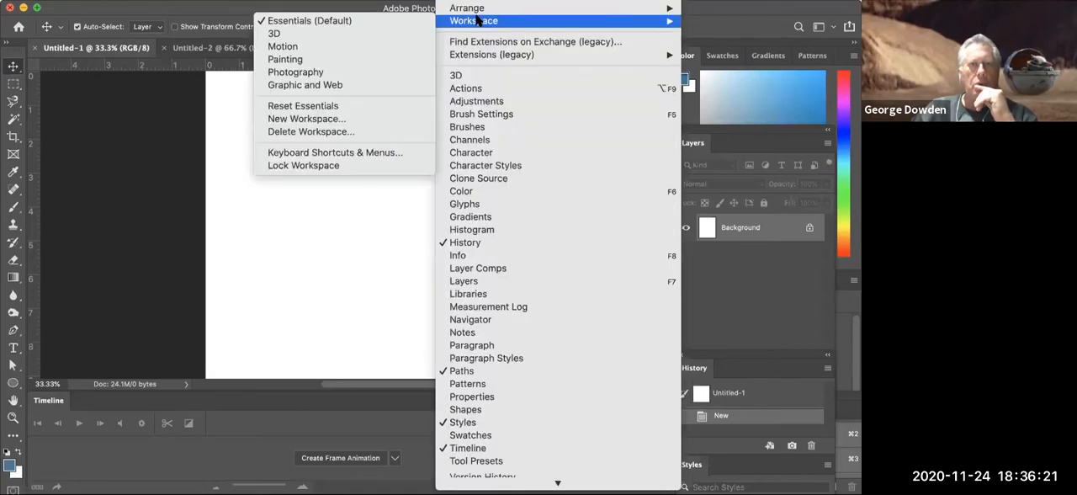
{"action": "left_click", "coordinate": [369, 48]}
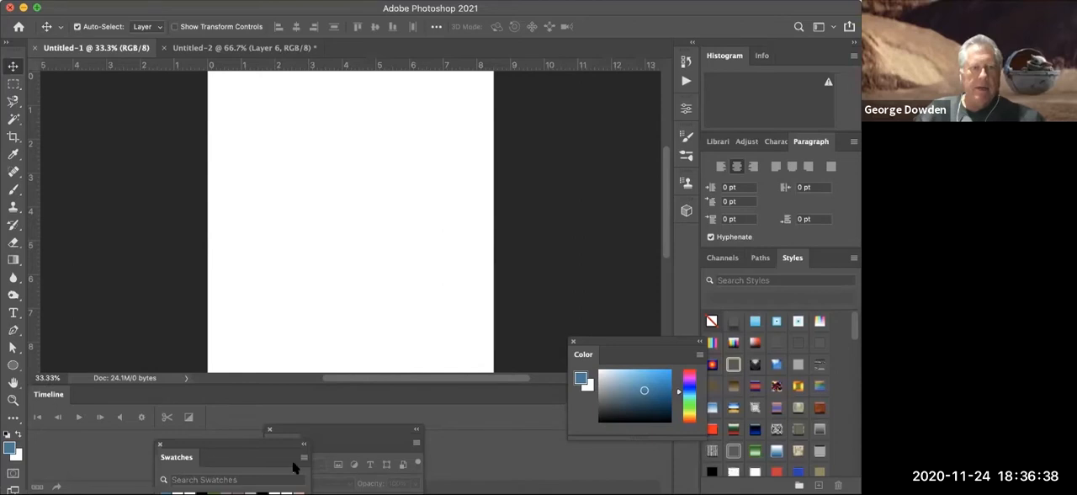
{"action": "left_click_drag", "start_coordinate": [257, 450], "coordinate": [640, 456]}
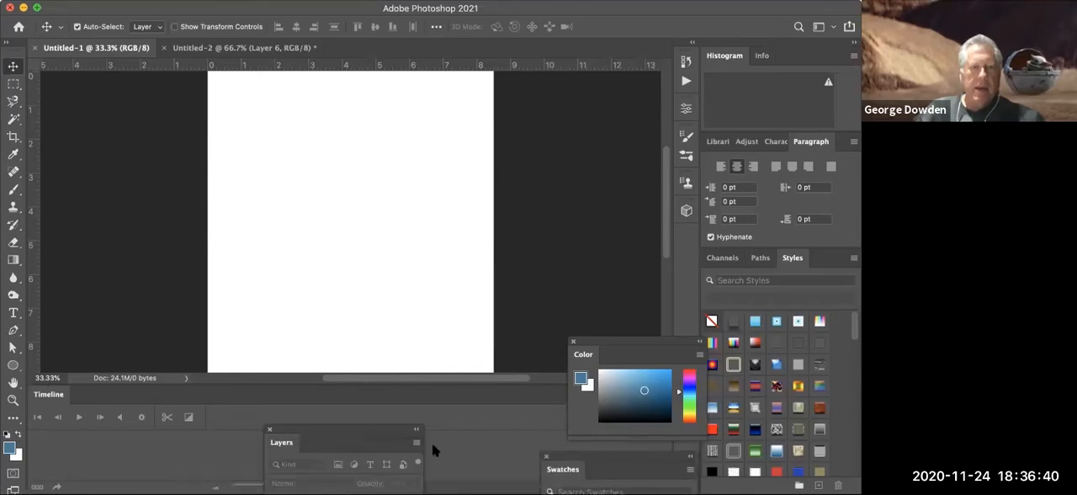
{"action": "left_click_drag", "start_coordinate": [372, 432], "coordinate": [664, 460]}
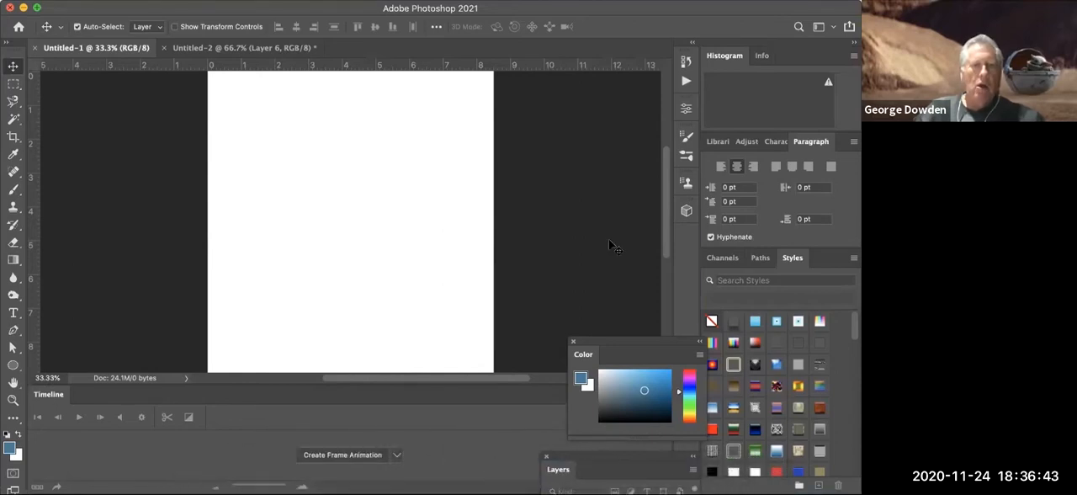
- Make sure the Timeline is shown and reposition the Layers panel beside the canvas so its layer list is accessible
{"action": "left_click", "coordinate": [427, 6]}
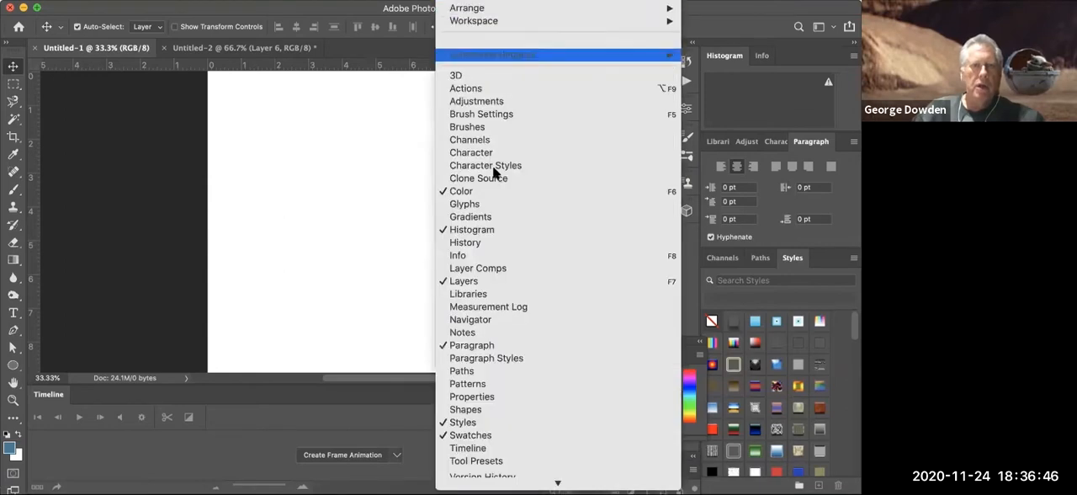
{"action": "left_click", "coordinate": [492, 448]}
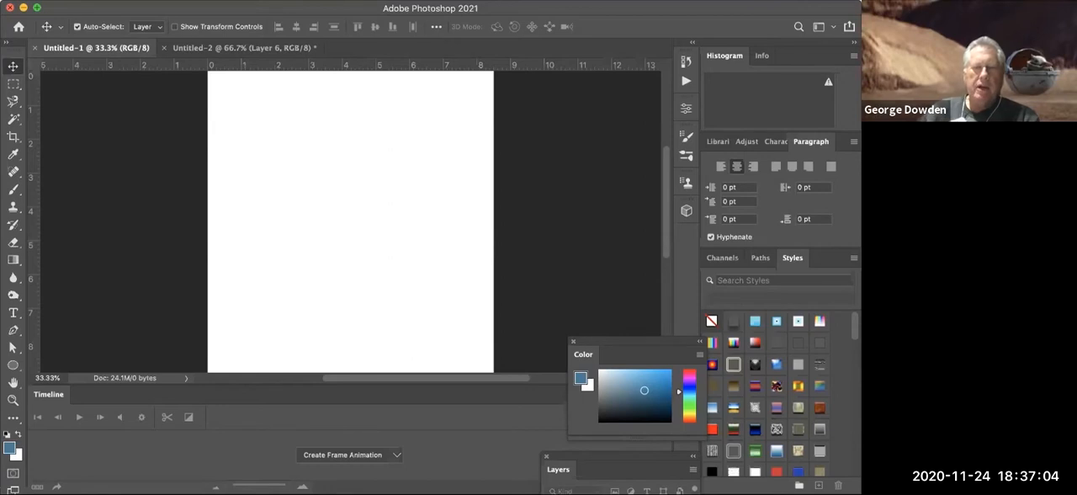
{"action": "left_click_drag", "start_coordinate": [577, 454], "coordinate": [563, 107]}
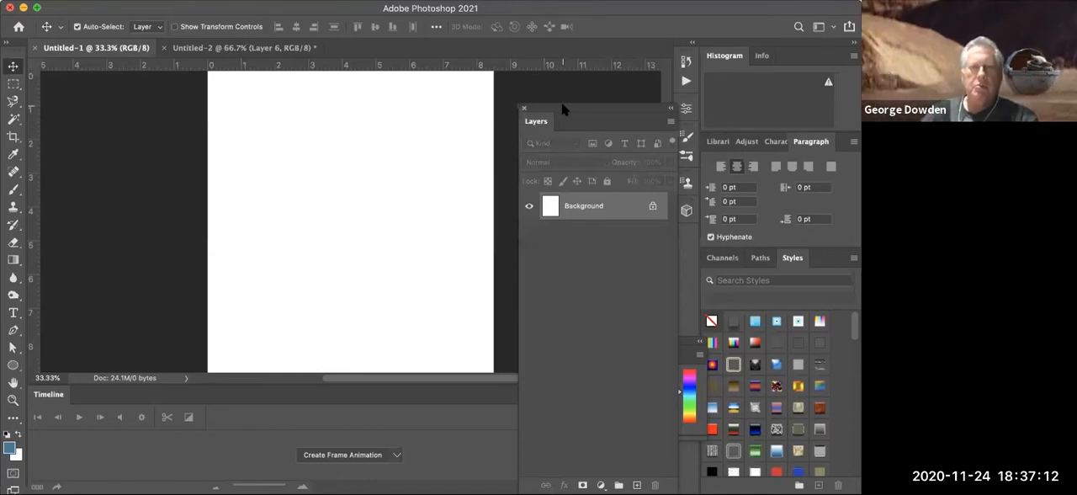
{"action": "left_click_drag", "start_coordinate": [562, 105], "coordinate": [613, 141]}
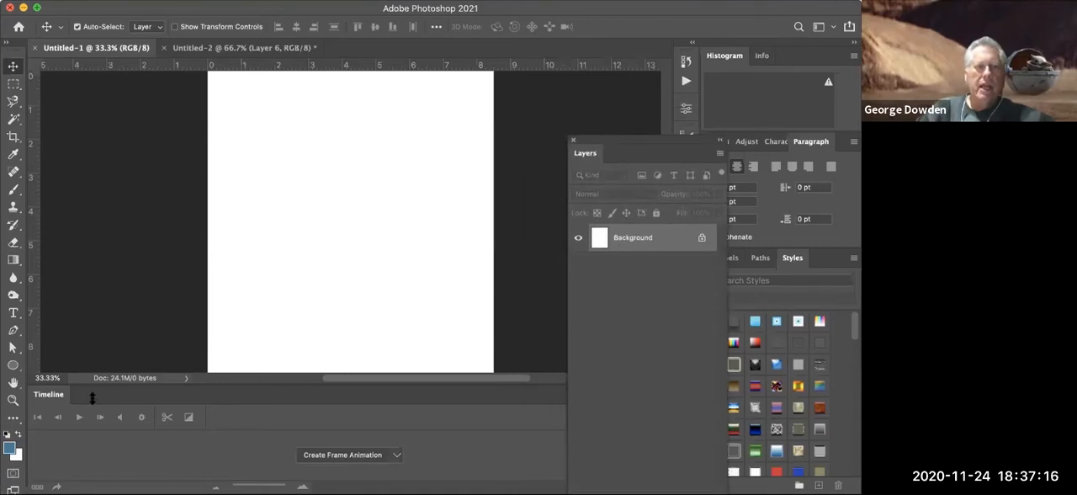
- Create a frame animation for the blank document and shift the Layers panel closer to the canvas
{"action": "left_click", "coordinate": [395, 454]}
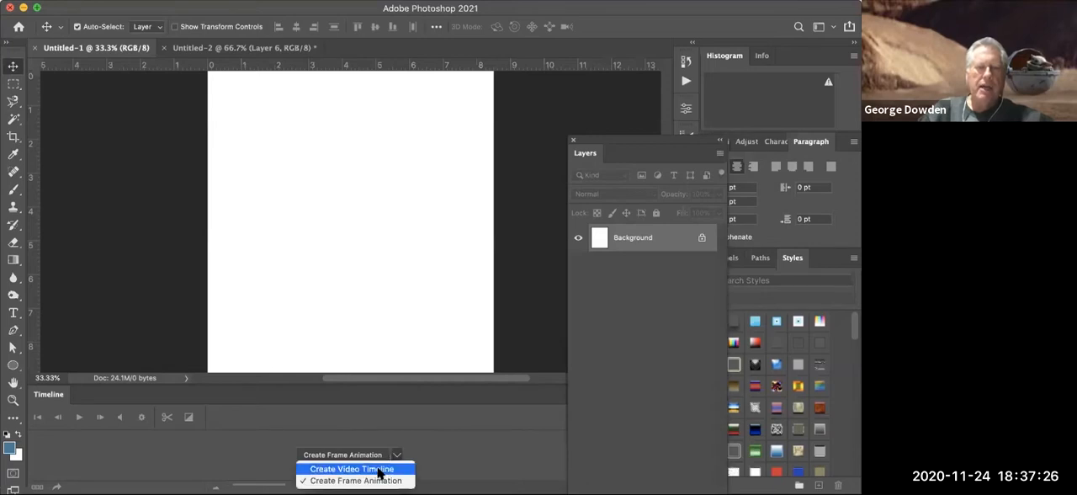
{"action": "left_click", "coordinate": [320, 481]}
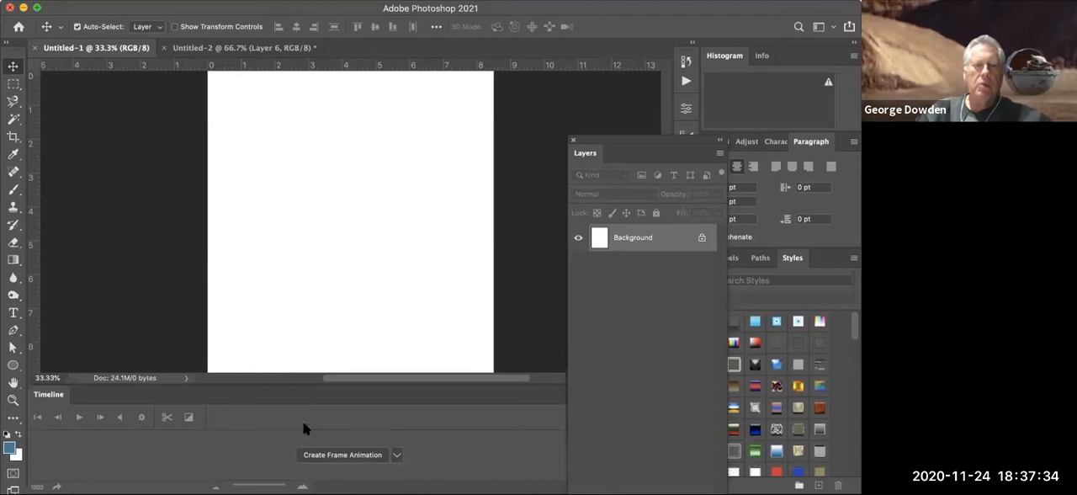
{"action": "left_click", "coordinate": [353, 455]}
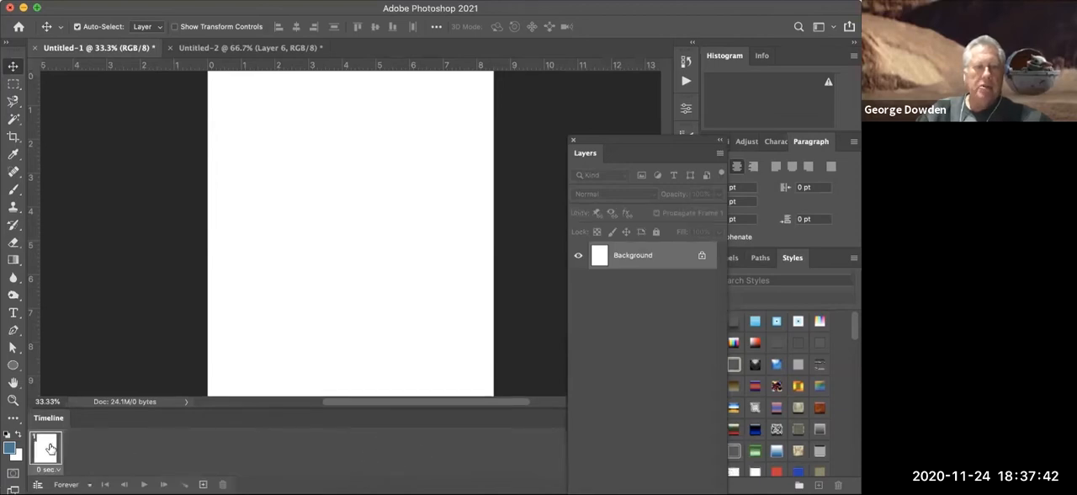
{"action": "left_click_drag", "start_coordinate": [631, 139], "coordinate": [567, 109]}
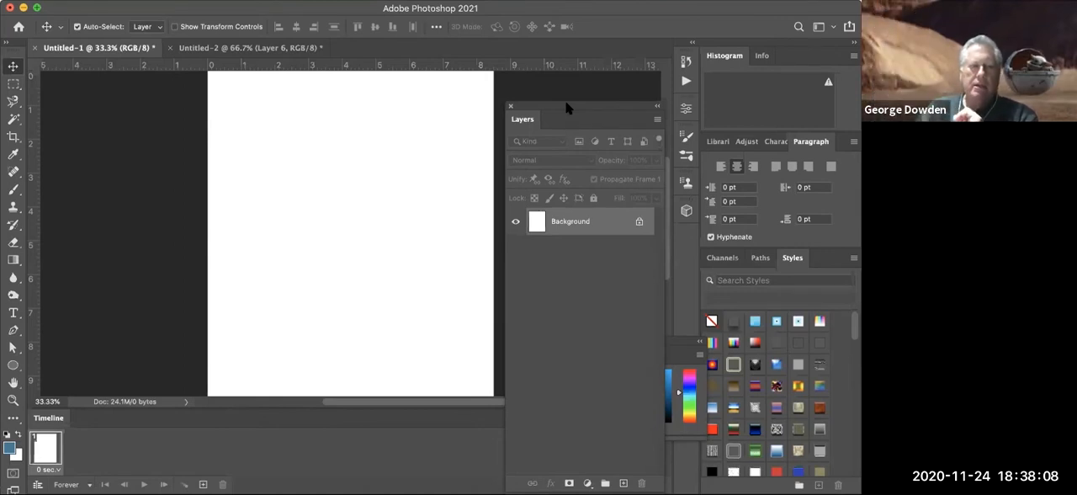
- Draw a blue circle about 1.4 inches wide near the page's upper-left corner on the Background layer and add a second frame
{"action": "left_click", "coordinate": [16, 368]}
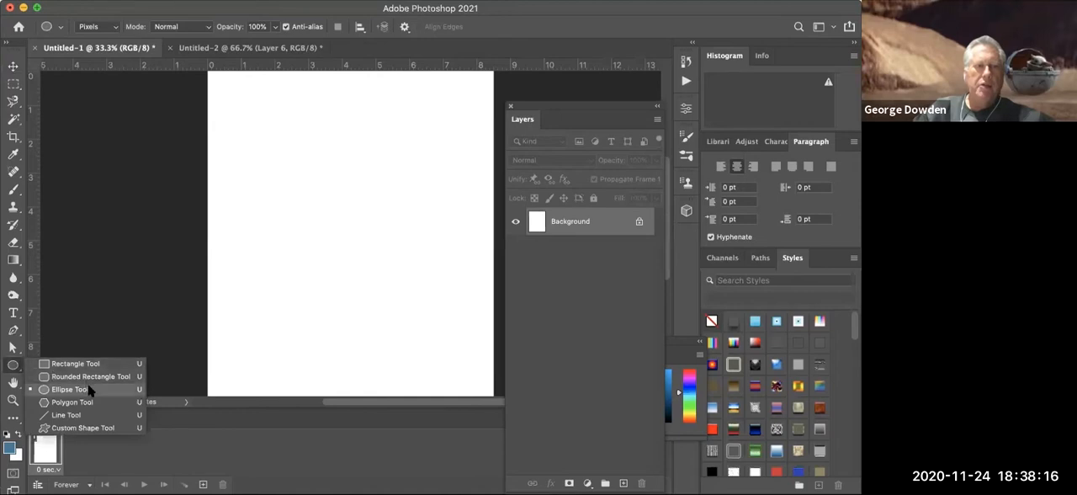
{"action": "left_click", "coordinate": [84, 389]}
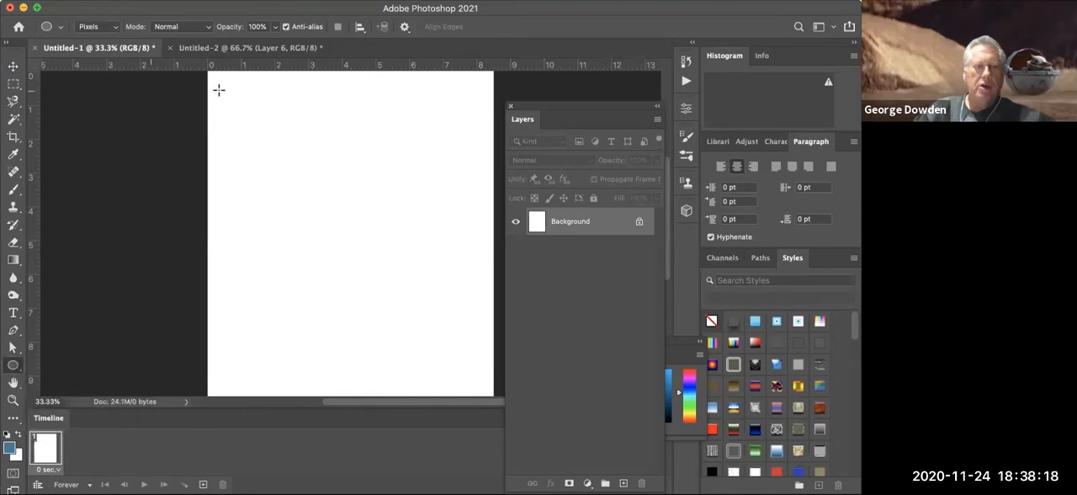
{"action": "left_click_drag", "start_coordinate": [219, 90], "coordinate": [268, 136]}
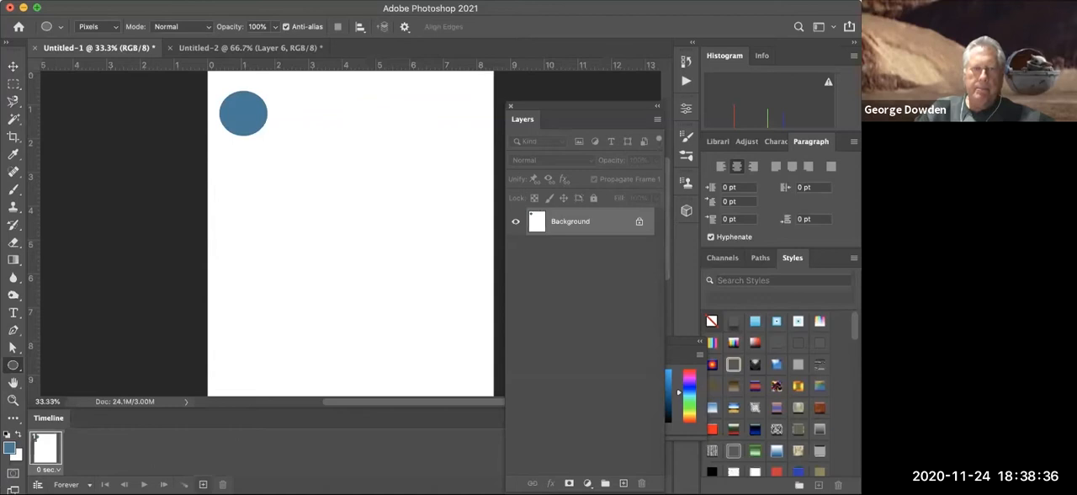
{"action": "left_click", "coordinate": [203, 485]}
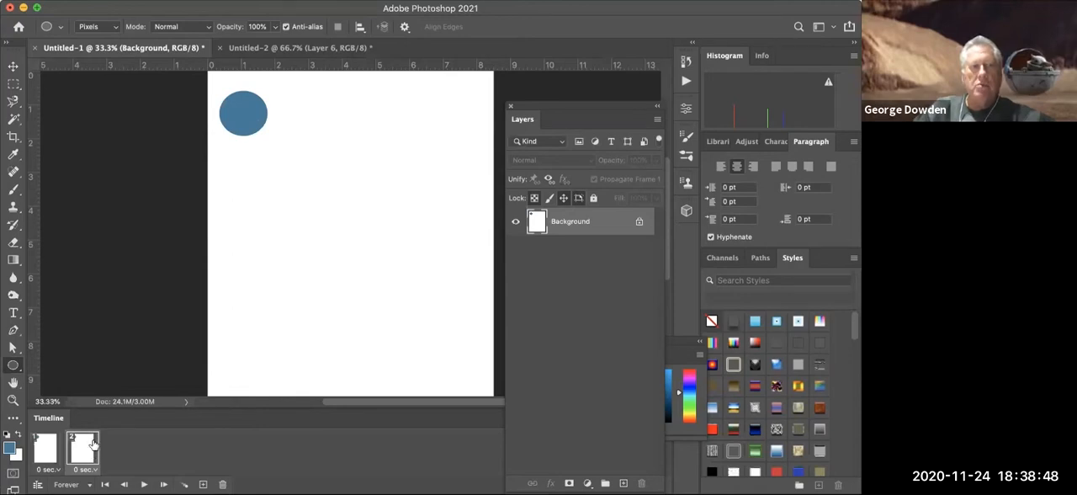
- Try to move the circle in the second frame, unlocking the Background layer for it
{"action": "left_click", "coordinate": [13, 68]}
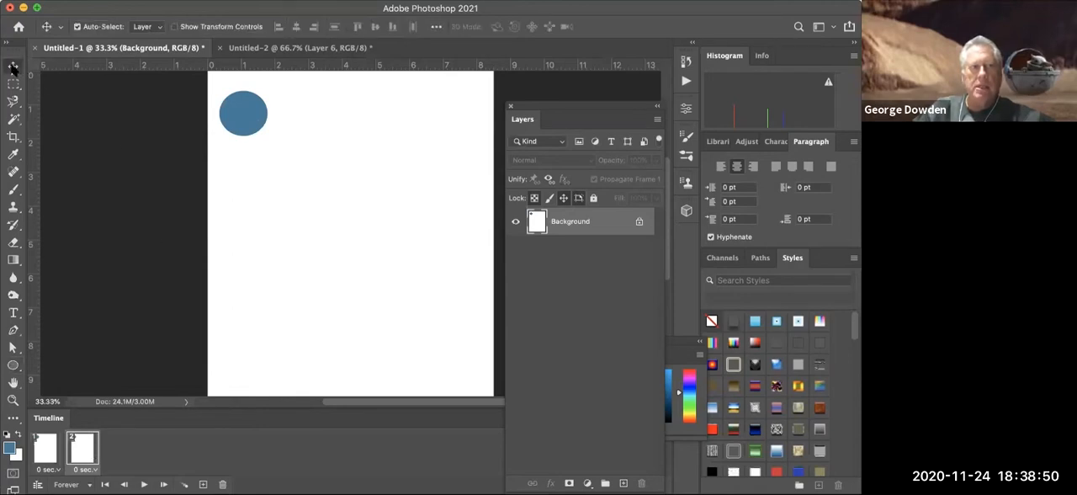
{"action": "left_click_drag", "start_coordinate": [248, 113], "coordinate": [260, 133]}
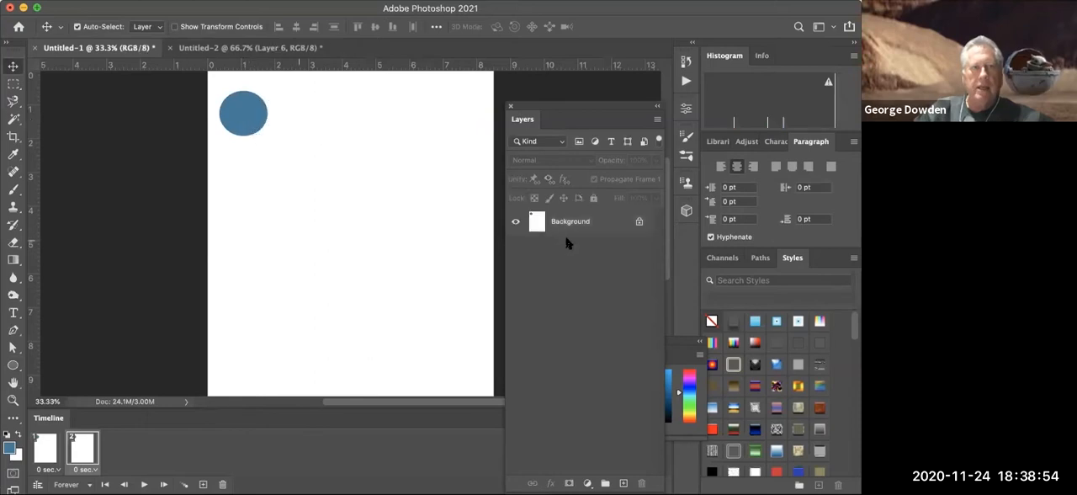
{"action": "left_click", "coordinate": [639, 221]}
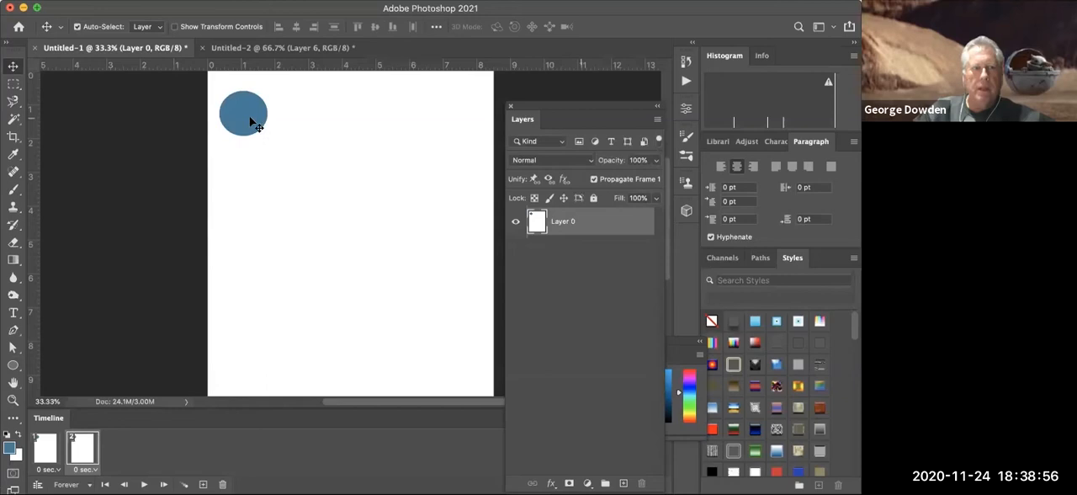
{"action": "mouse_move", "coordinate": [255, 118]}
{"action": "left_mouse_down"}
{"action": "mouse_move", "coordinate": [277, 149]}
{"action": "mouse_move", "coordinate": [242, 124]}
{"action": "mouse_move", "coordinate": [246, 113]}
{"action": "left_mouse_up"}
- Undo back to the blank Background layer with a single animation frame
{"action": "key", "text": "super+z"}
{"action": "key", "text": "super+z"}
{"action": "key", "text": "super+z"}
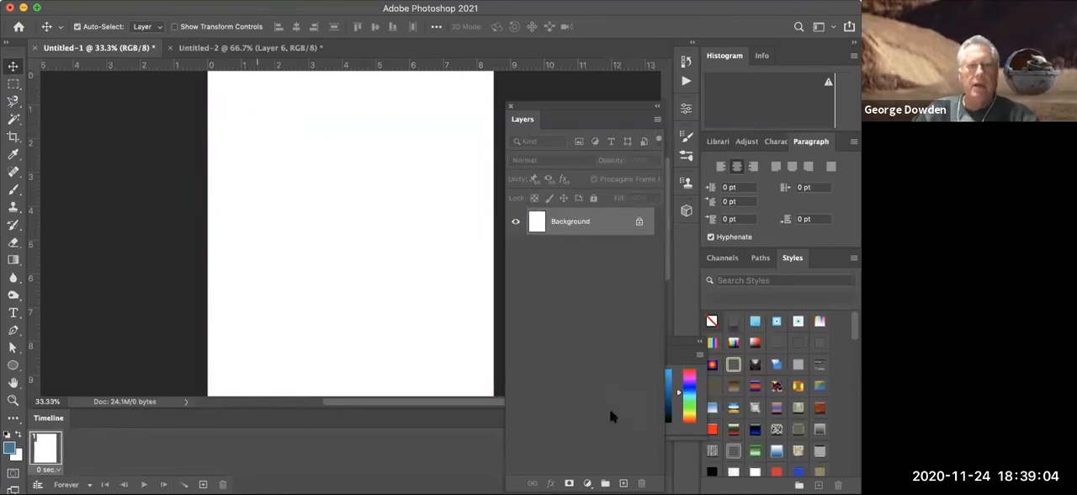
- Add a new layer and draw a blue circle about 1.5 inches wide on it near the page's upper-left corner
{"action": "left_click", "coordinate": [623, 483]}
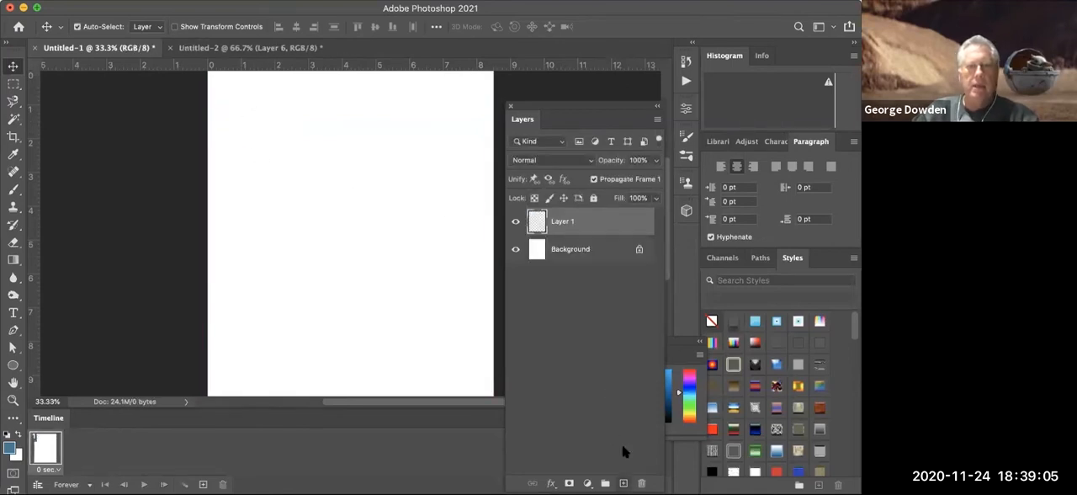
{"action": "left_click", "coordinate": [13, 365]}
{"action": "left_click_drag", "start_coordinate": [213, 97], "coordinate": [264, 146]}
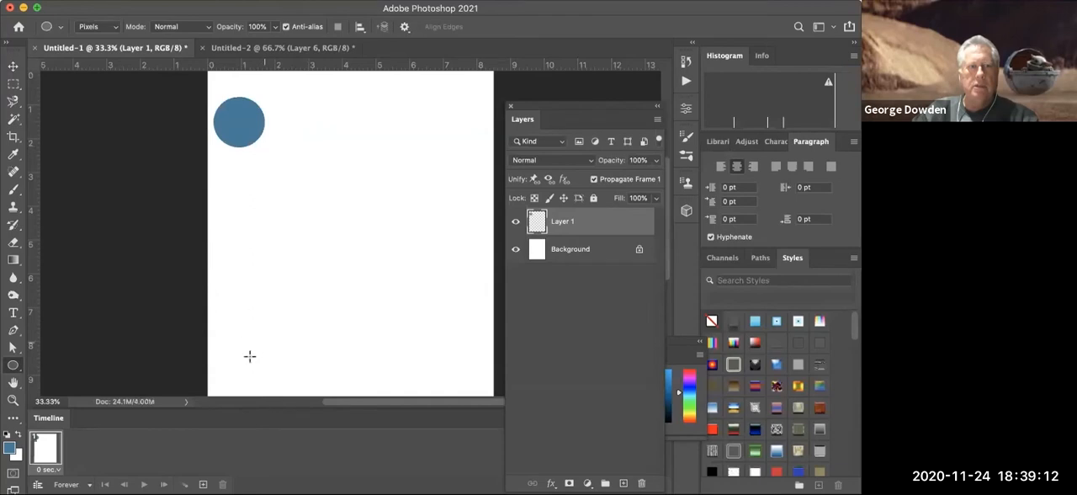
- Add a second frame and move the circle in it about 1 inch right and 1.3 inches down
{"action": "left_click", "coordinate": [202, 484]}
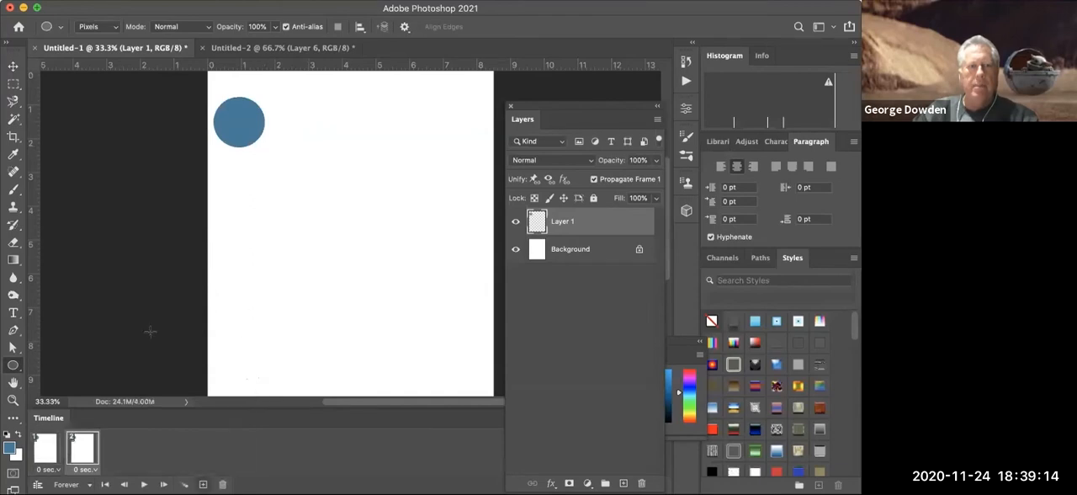
{"action": "left_click", "coordinate": [13, 66]}
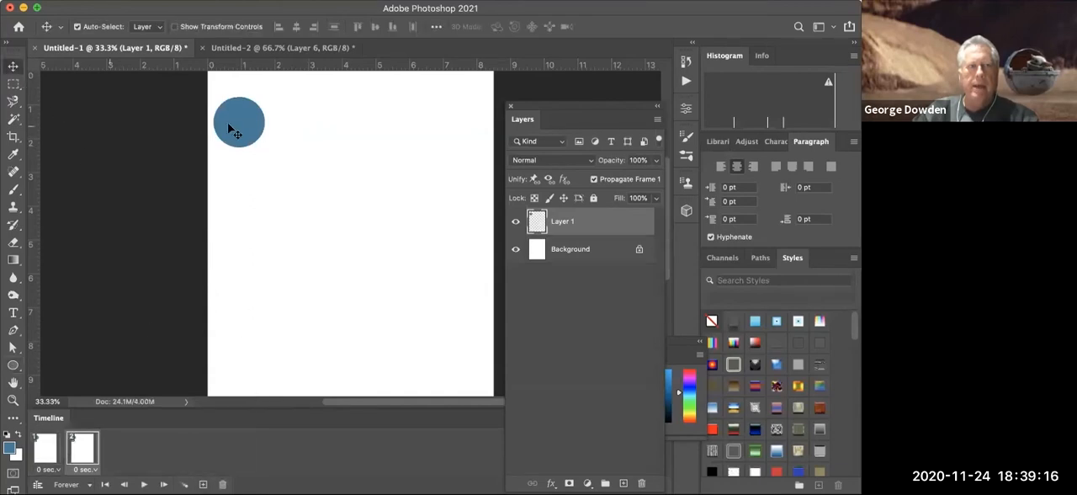
{"action": "left_click_drag", "start_coordinate": [228, 127], "coordinate": [264, 169]}
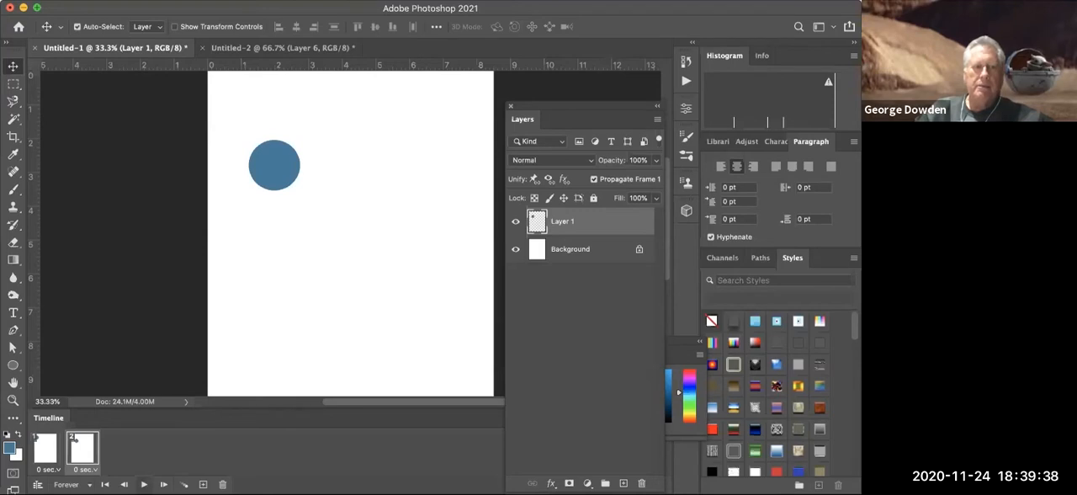
- Play and stop the two-frame animation twice to check the circle's motion and speed
{"action": "left_click", "coordinate": [144, 484]}
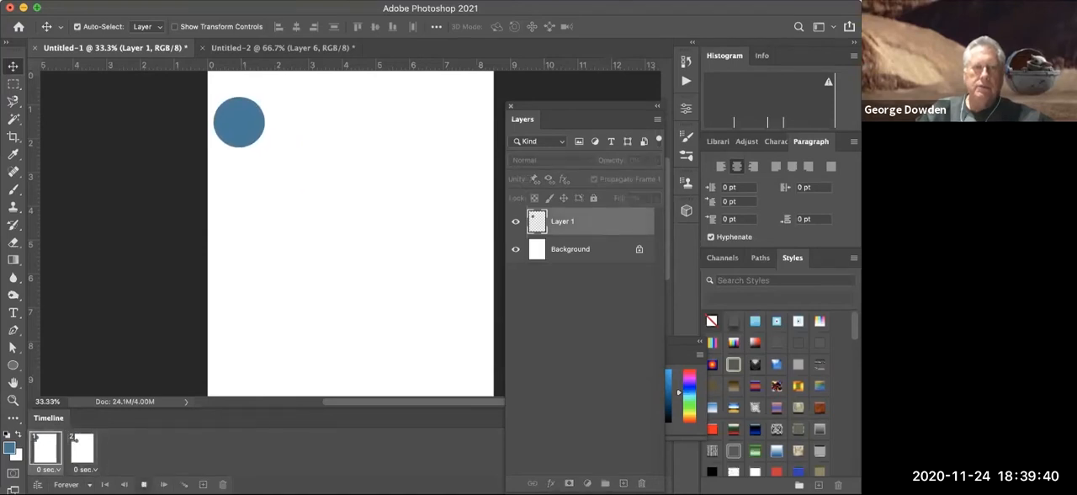
{"action": "left_click", "coordinate": [144, 484]}
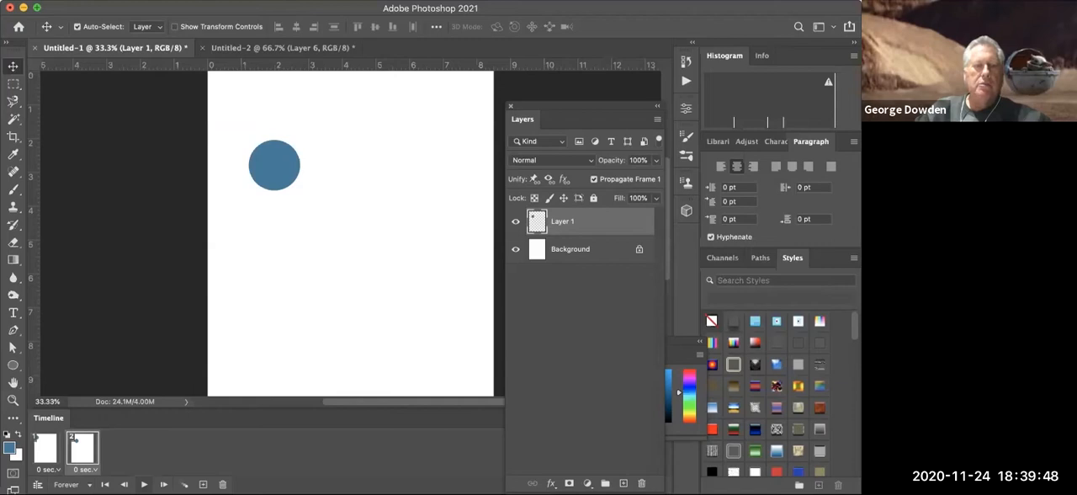
{"action": "key", "text": "space"}
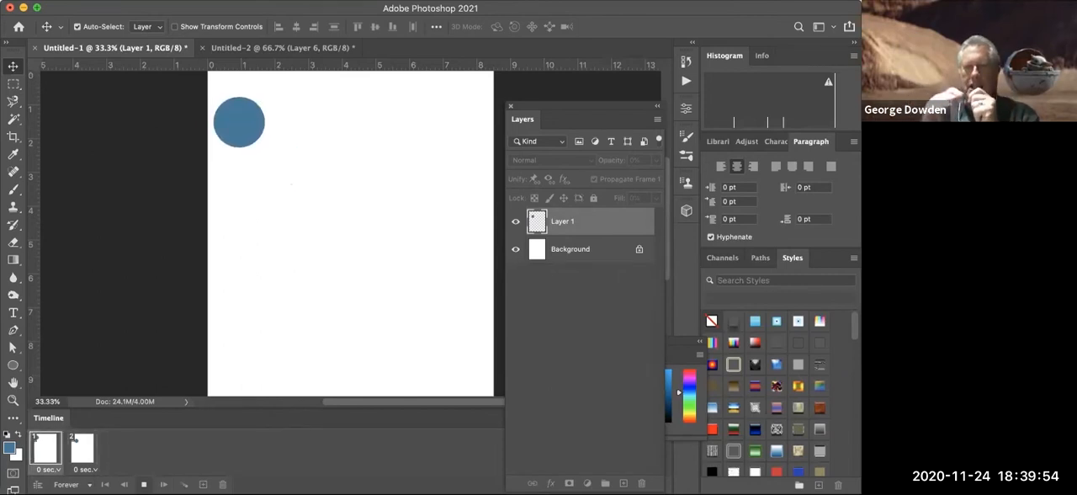
{"action": "key", "text": "space"}
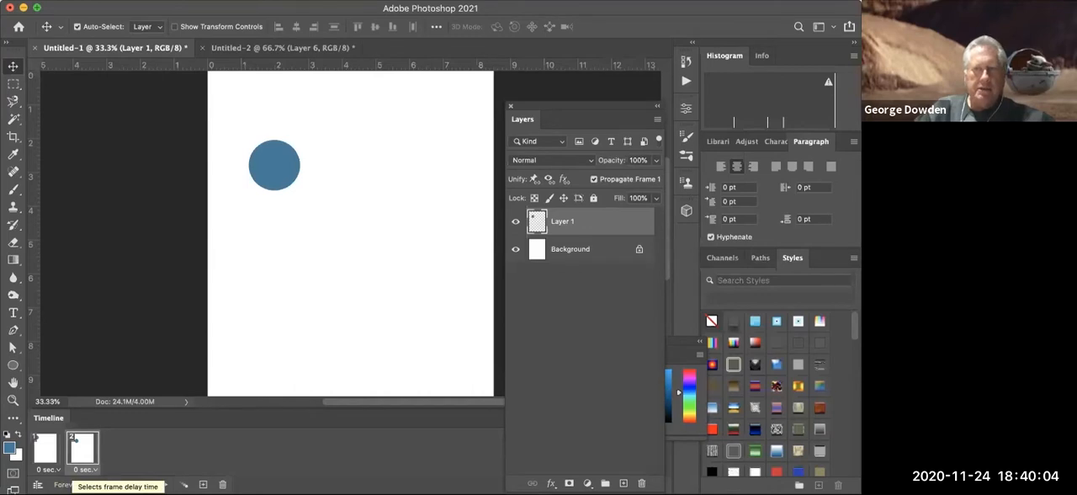
- Set the delay of both frames to 0.2 seconds and play the animation
{"action": "left_click", "coordinate": [84, 469]}
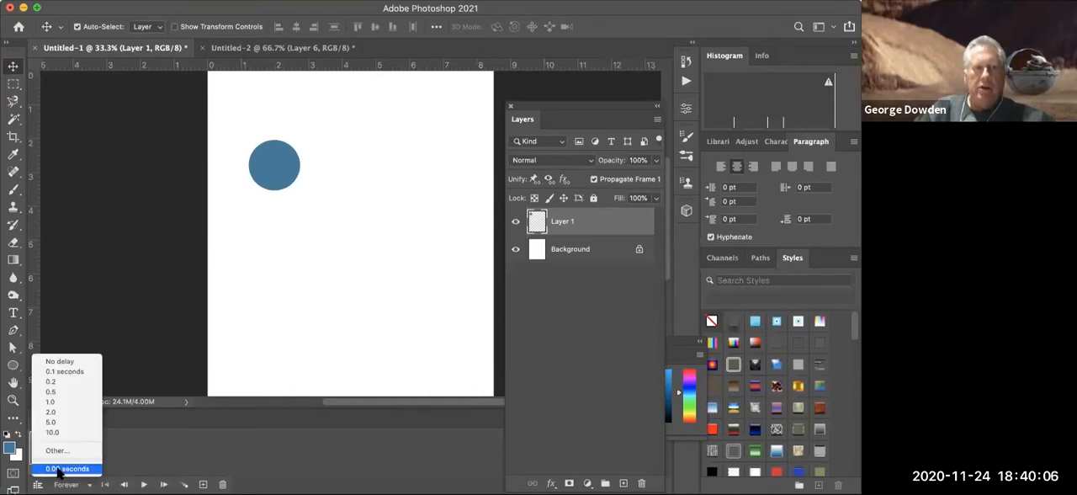
{"action": "left_click", "coordinate": [90, 384]}
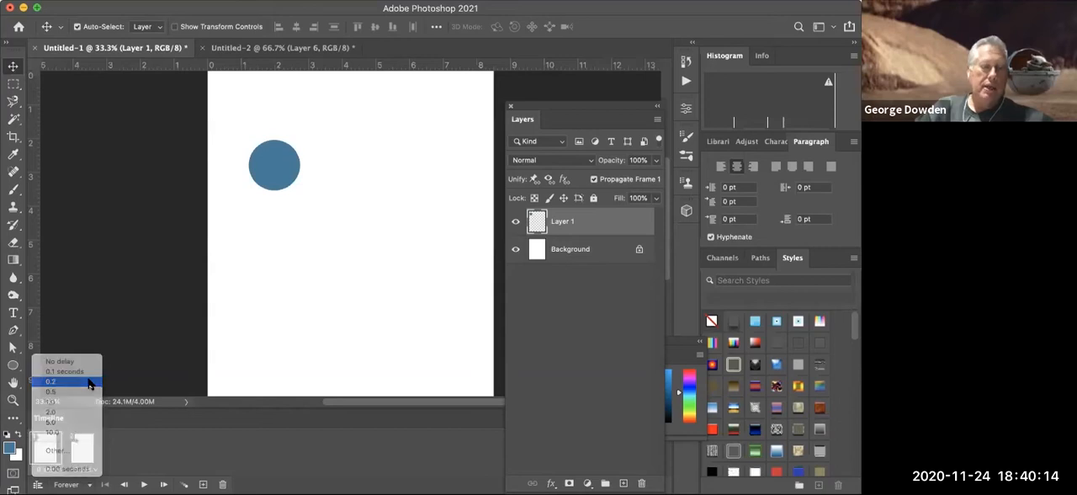
{"action": "left_click", "coordinate": [94, 469]}
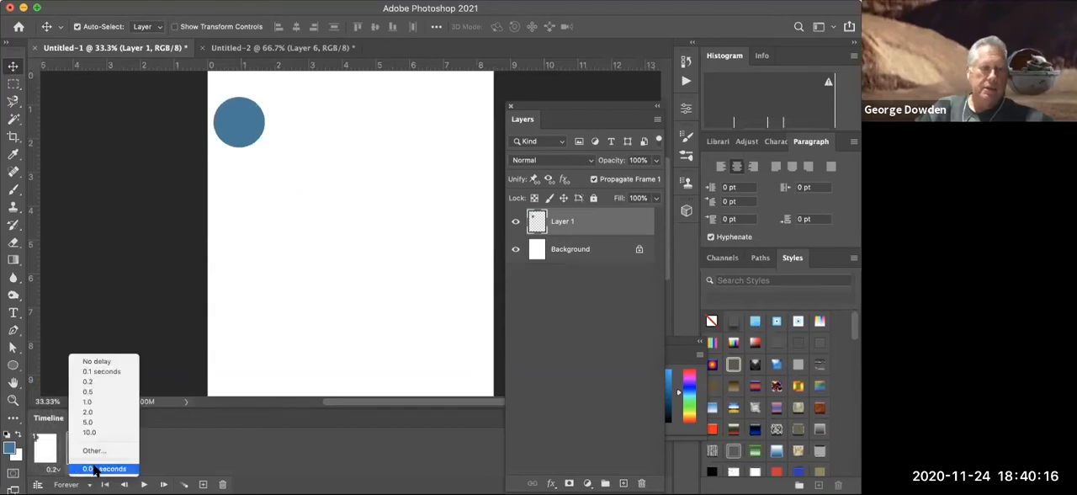
{"action": "left_click", "coordinate": [94, 384]}
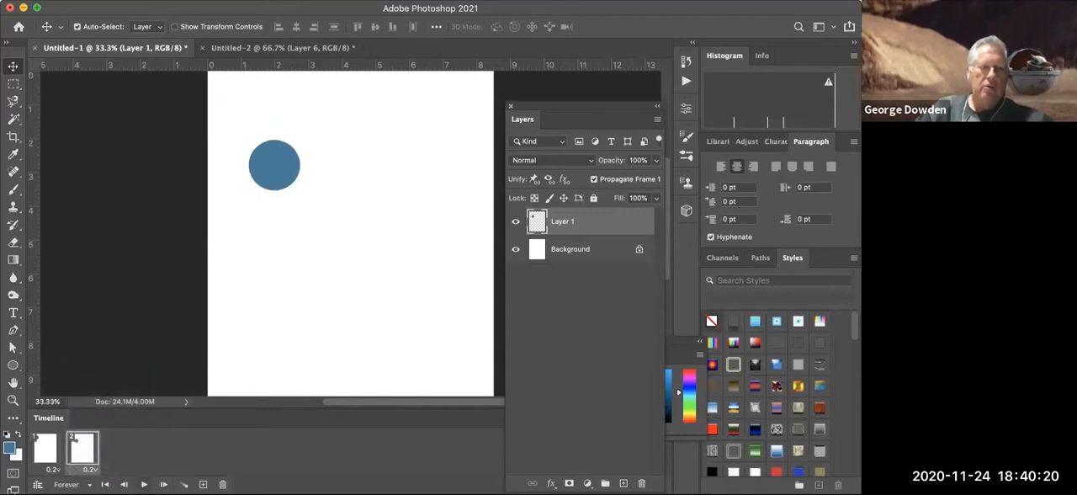
{"action": "key", "text": "space"}
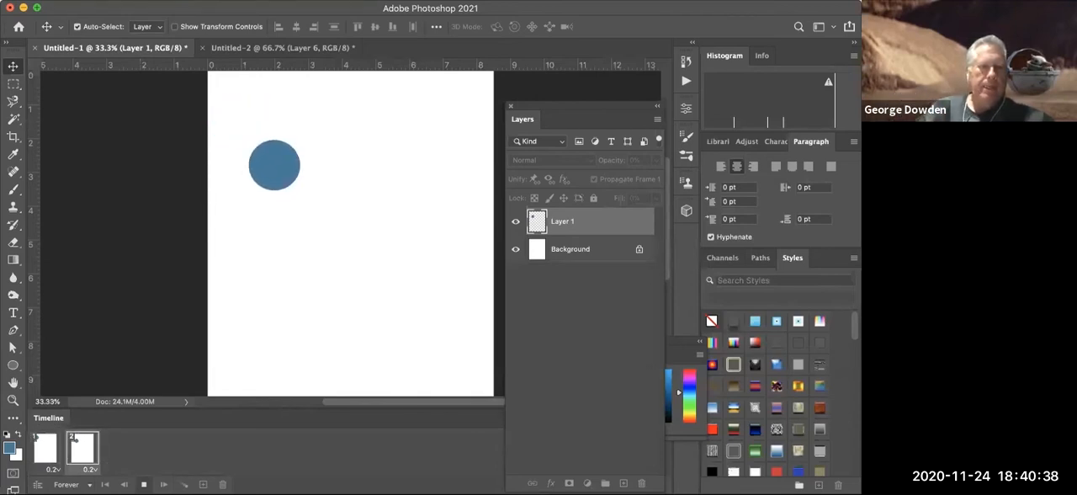
- Set the second frame's delay to 0.5 seconds, and play and stop the animation to check its timing
{"action": "key", "text": "space"}
{"action": "left_click", "coordinate": [88, 468]}
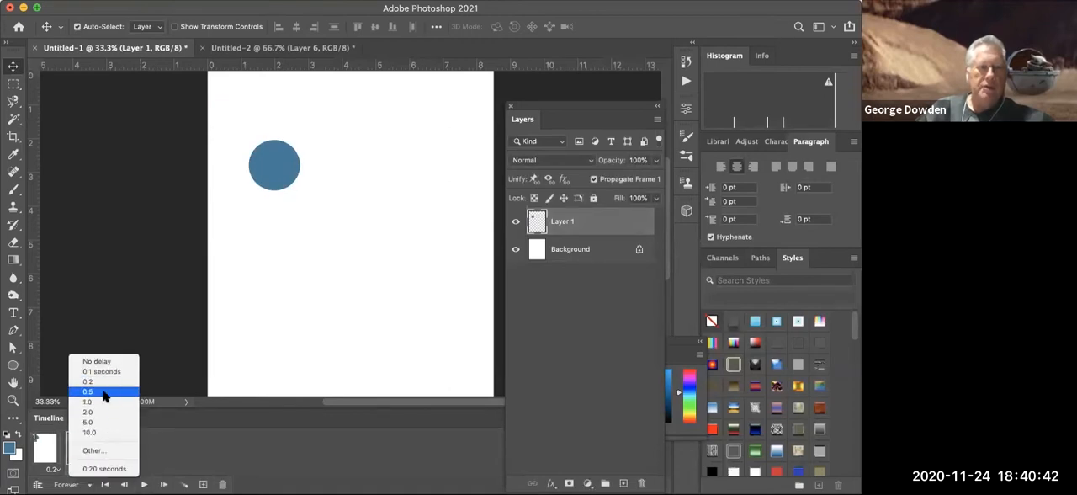
{"action": "left_click", "coordinate": [104, 391]}
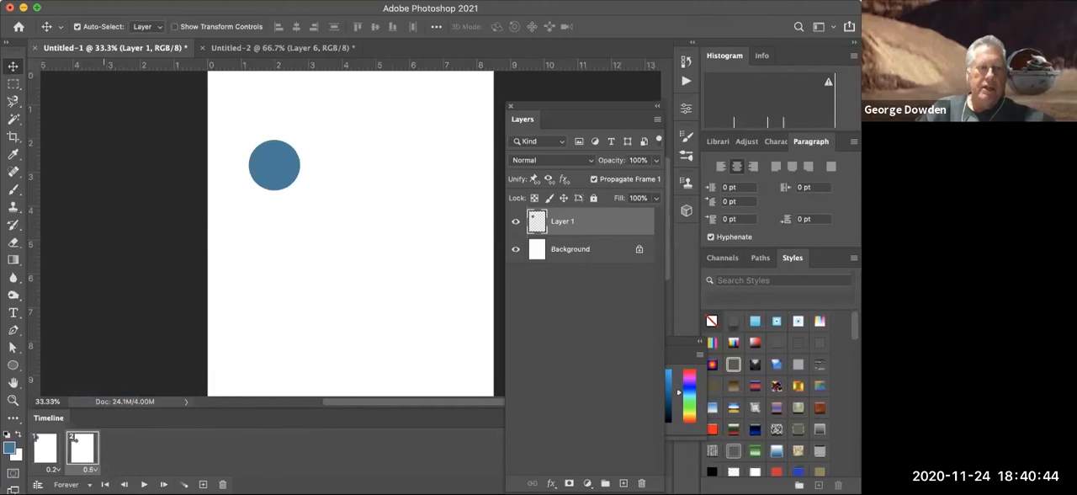
{"action": "key", "text": "space"}
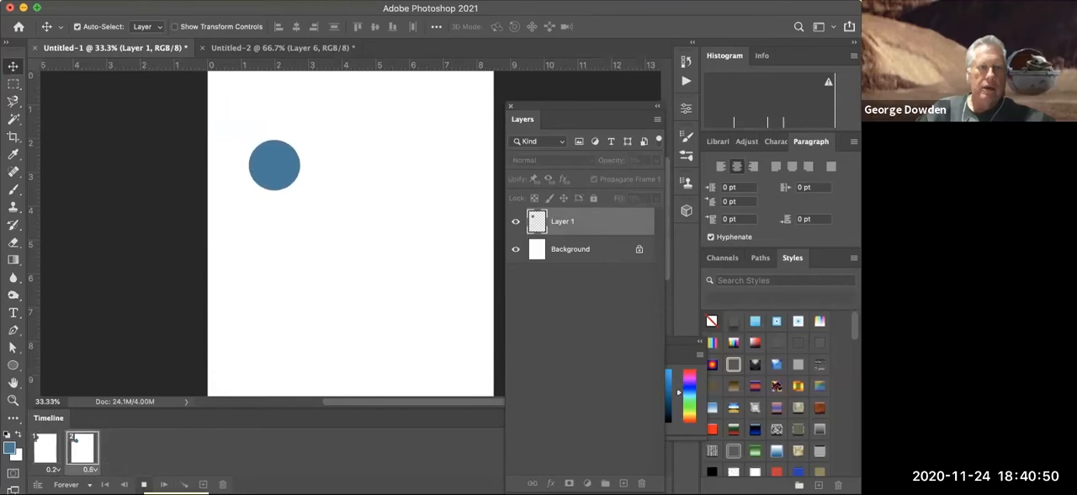
{"action": "key", "text": "space"}
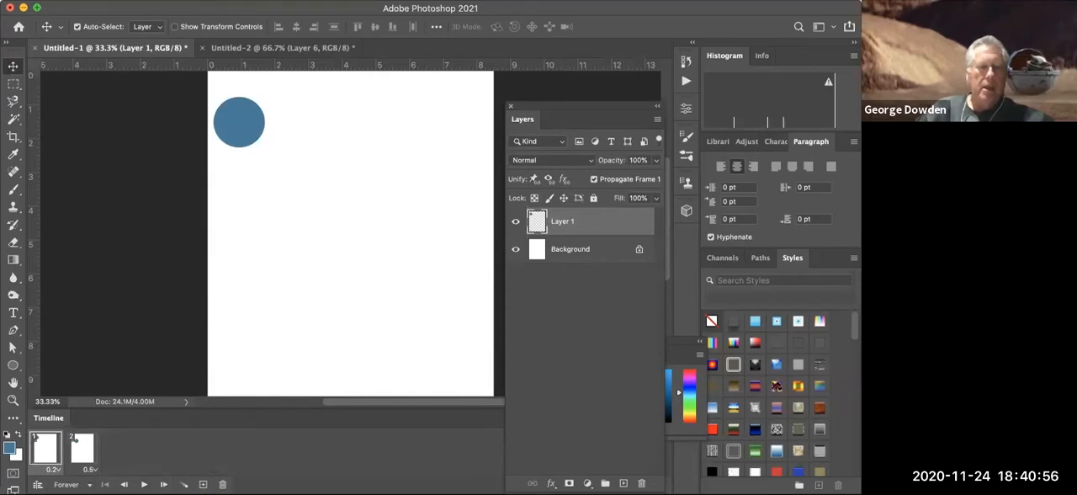
- Set the delay of both the first and second frames to 0.2 seconds
{"action": "left_click", "coordinate": [62, 469]}
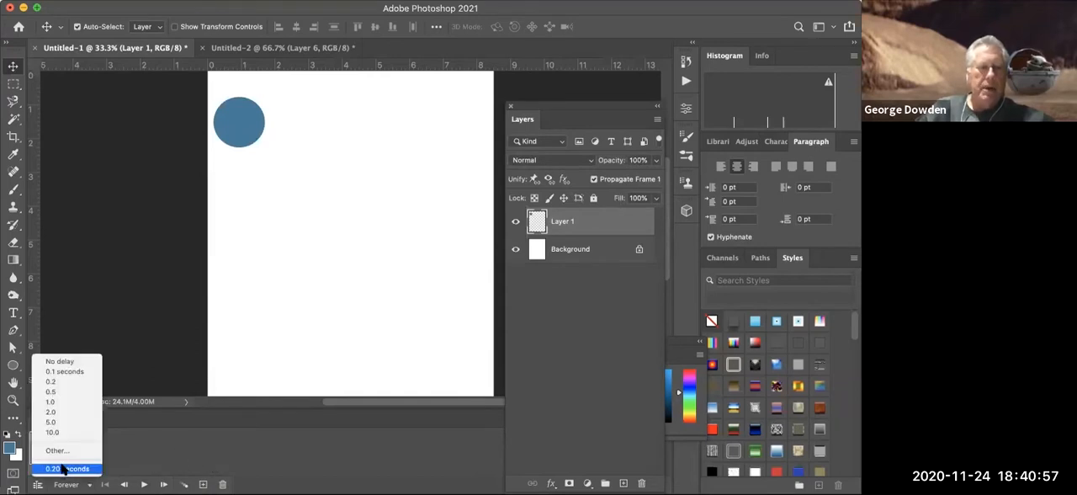
{"action": "left_click", "coordinate": [62, 381]}
{"action": "left_click", "coordinate": [88, 469]}
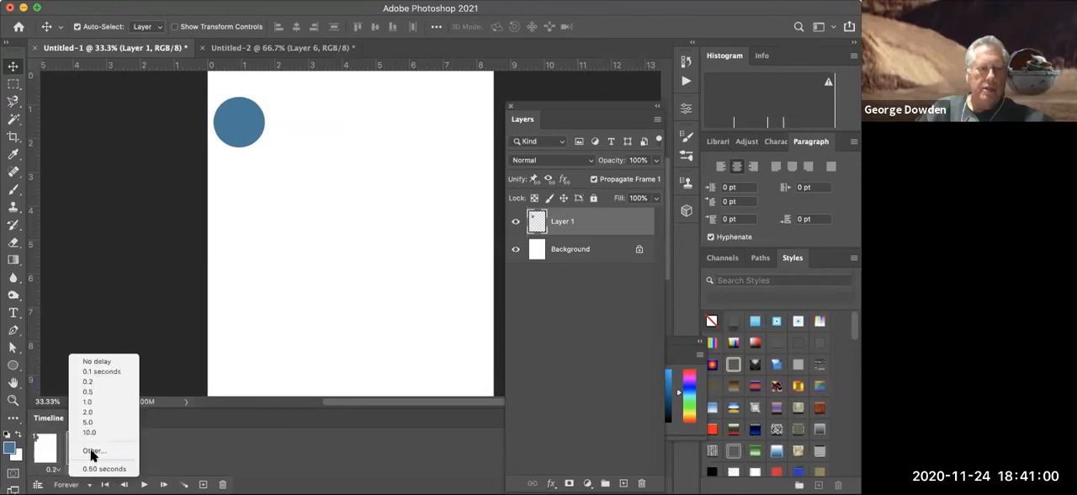
{"action": "left_click", "coordinate": [90, 382]}
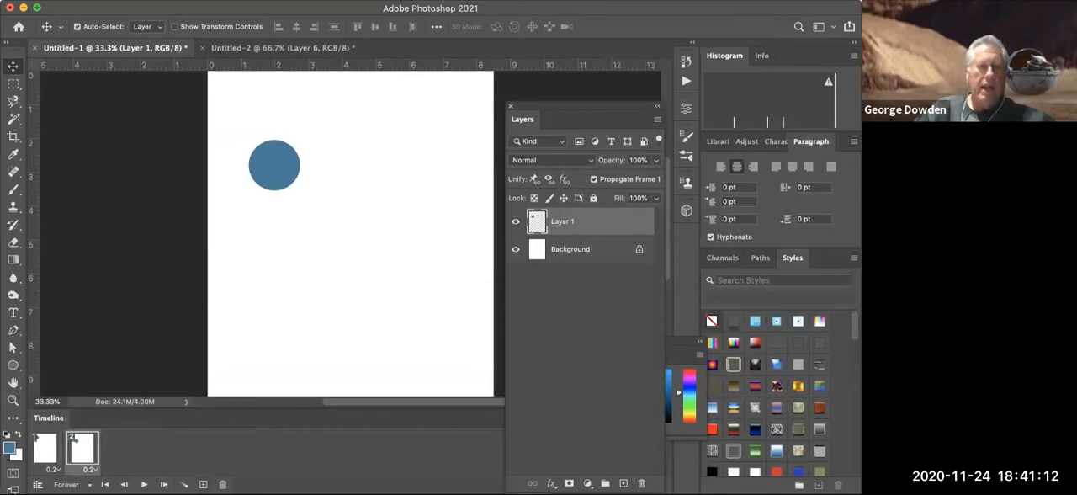
- Add three more frames, moving the circle further down and right in each until it nears the page's lower-right corner, and play the animation
{"action": "left_click", "coordinate": [203, 485]}
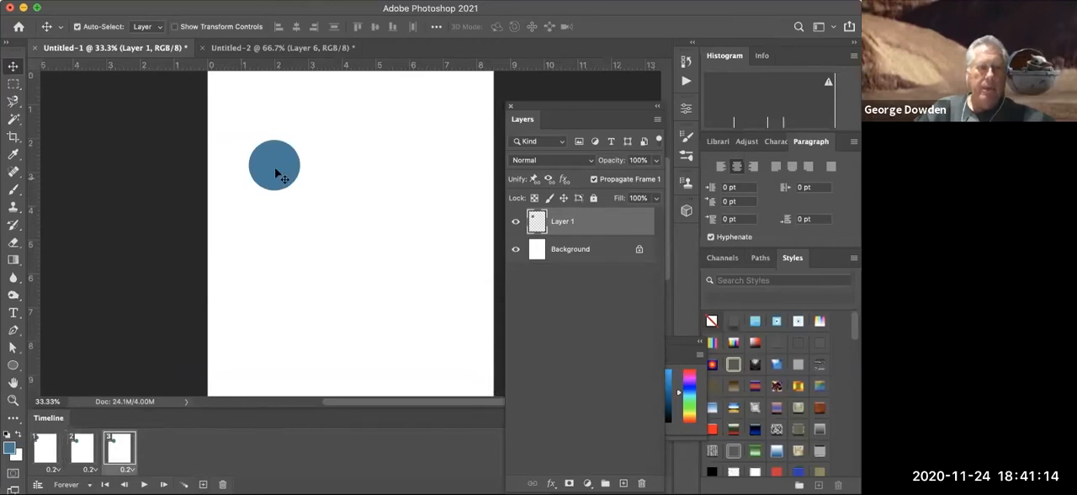
{"action": "left_click_drag", "start_coordinate": [275, 169], "coordinate": [310, 214]}
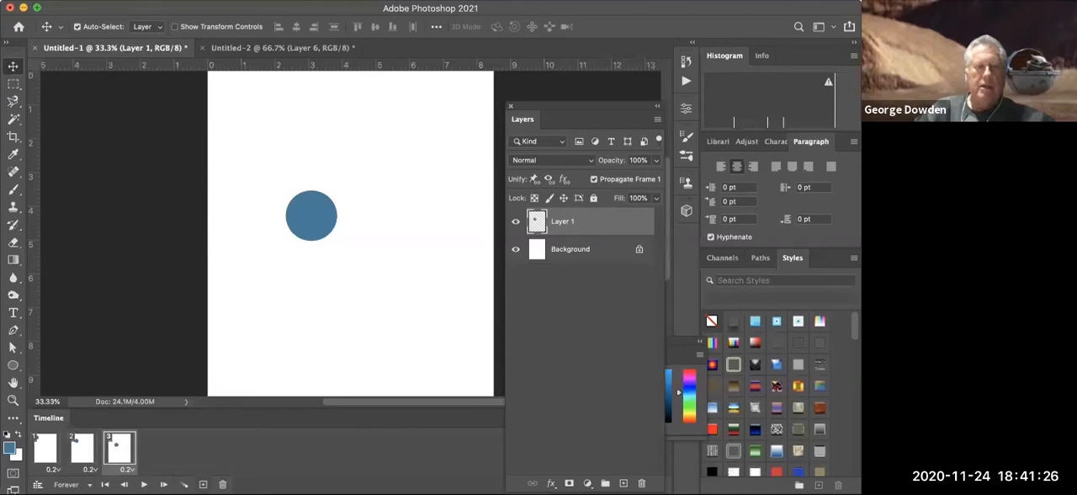
{"action": "left_click", "coordinate": [203, 484]}
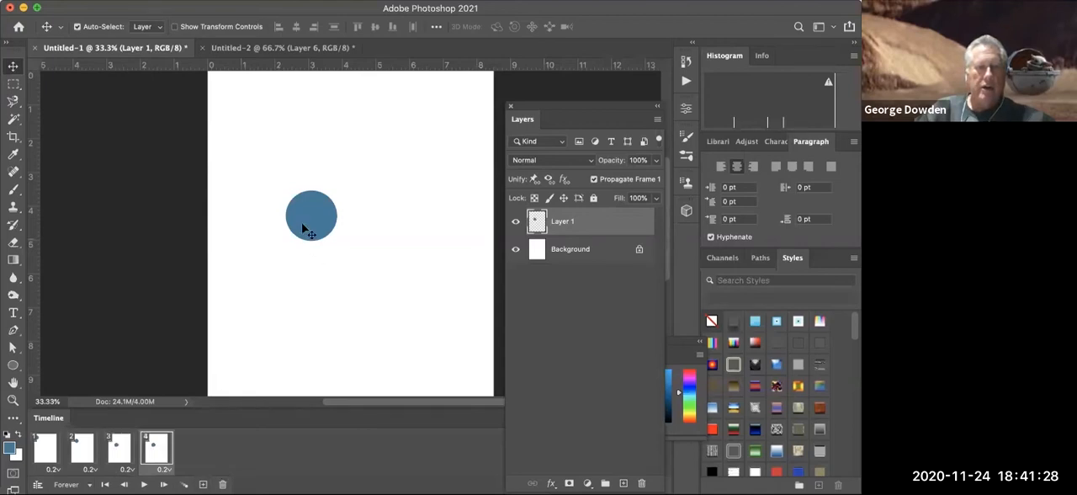
{"action": "left_click_drag", "start_coordinate": [308, 227], "coordinate": [380, 303]}
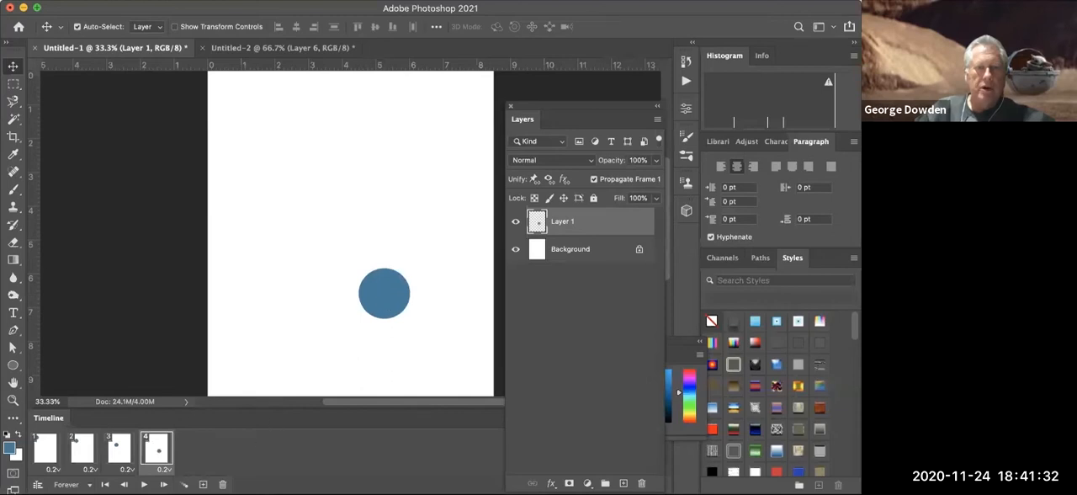
{"action": "left_click", "coordinate": [203, 484]}
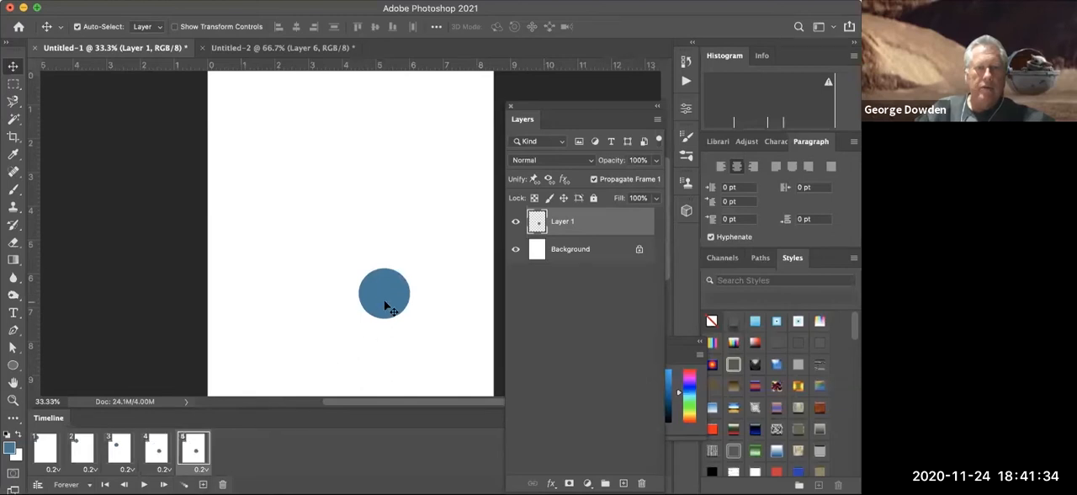
{"action": "left_click_drag", "start_coordinate": [396, 312], "coordinate": [465, 374]}
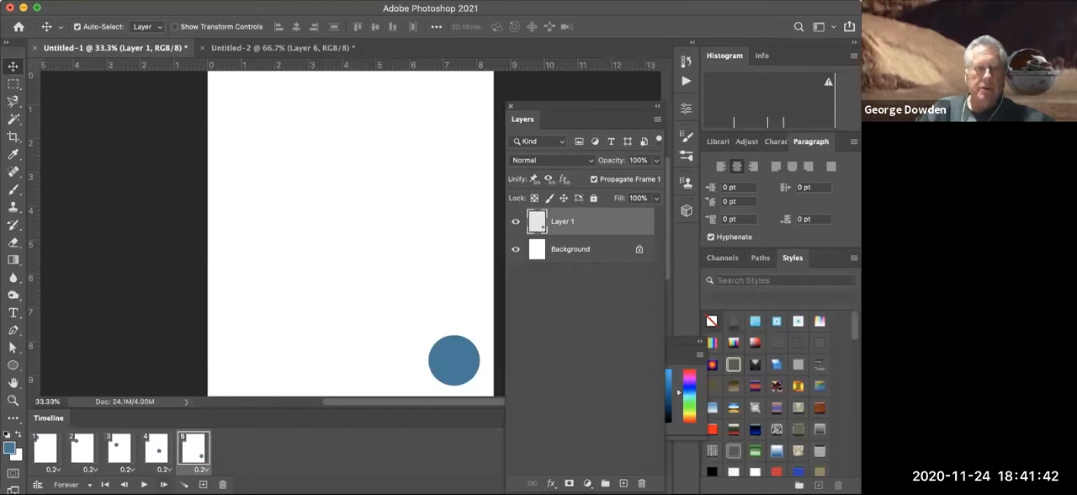
{"action": "key", "text": "space"}
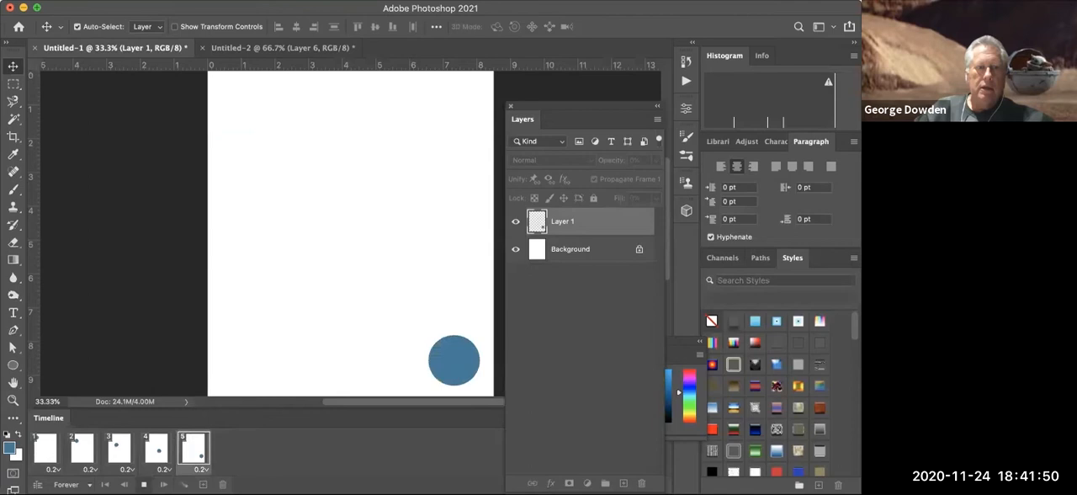
{"action": "key", "text": "space"}
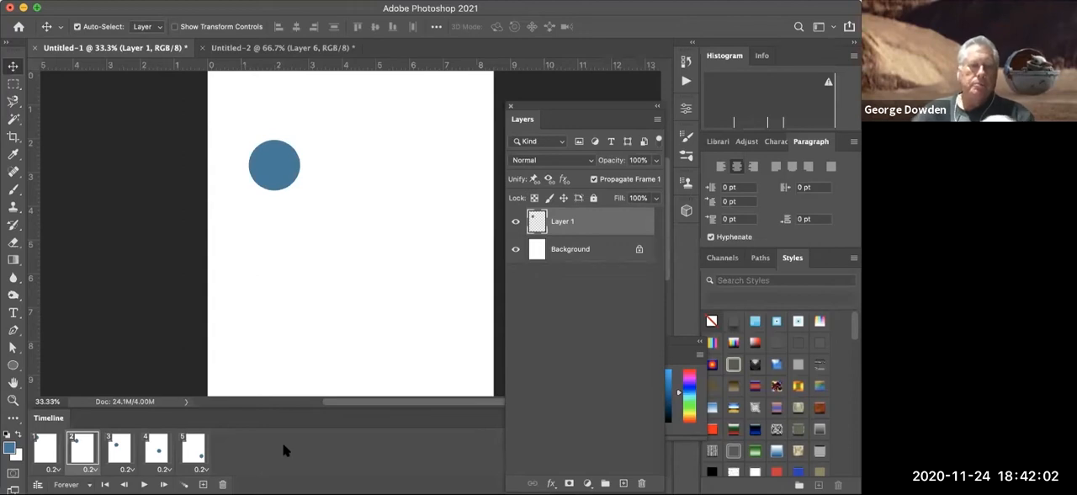
- Select all five frames, set them to No delay, and play and stop the animation
{"action": "left_click", "coordinate": [55, 470]}
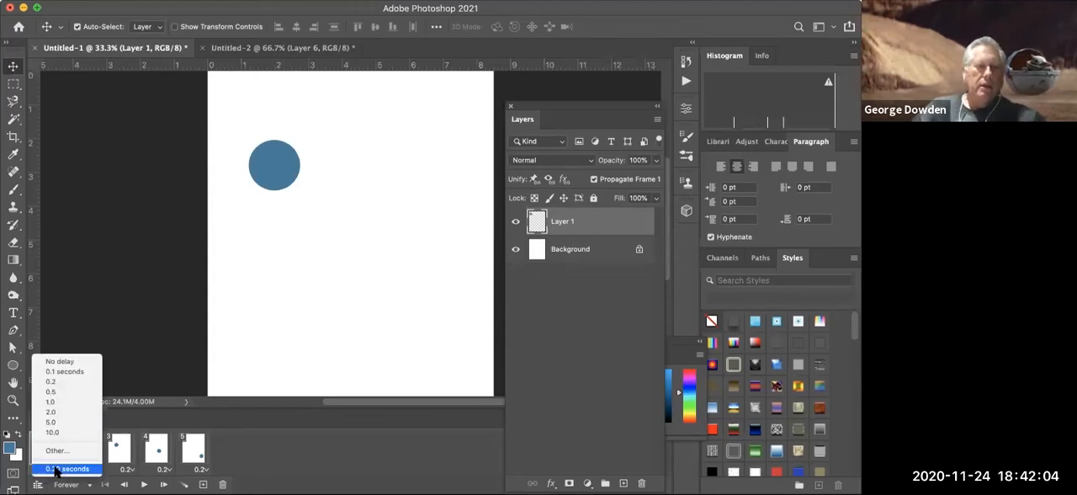
{"action": "left_click", "coordinate": [56, 472]}
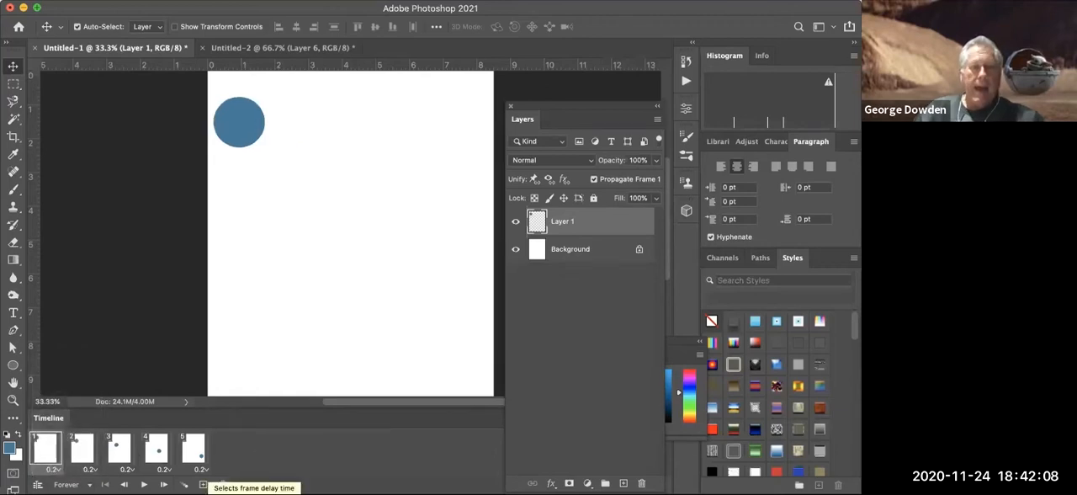
{"action": "left_click", "coordinate": [53, 469]}
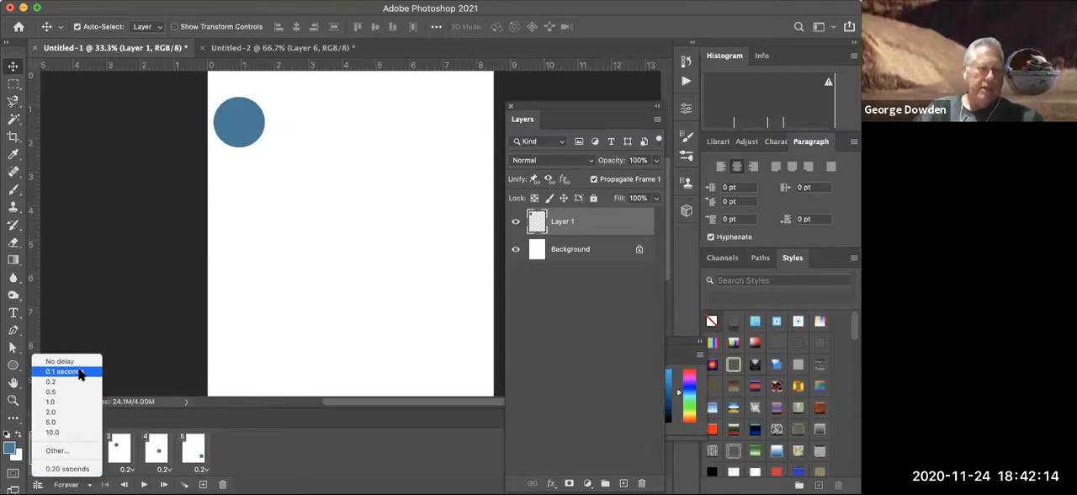
{"action": "left_click", "coordinate": [294, 476]}
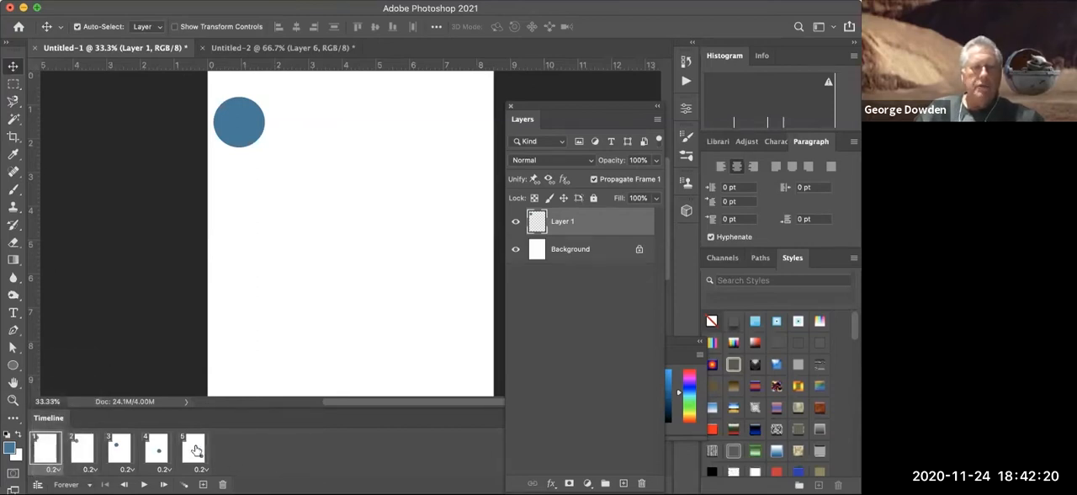
{"action": "left_click", "coordinate": [194, 451], "text": "shift"}
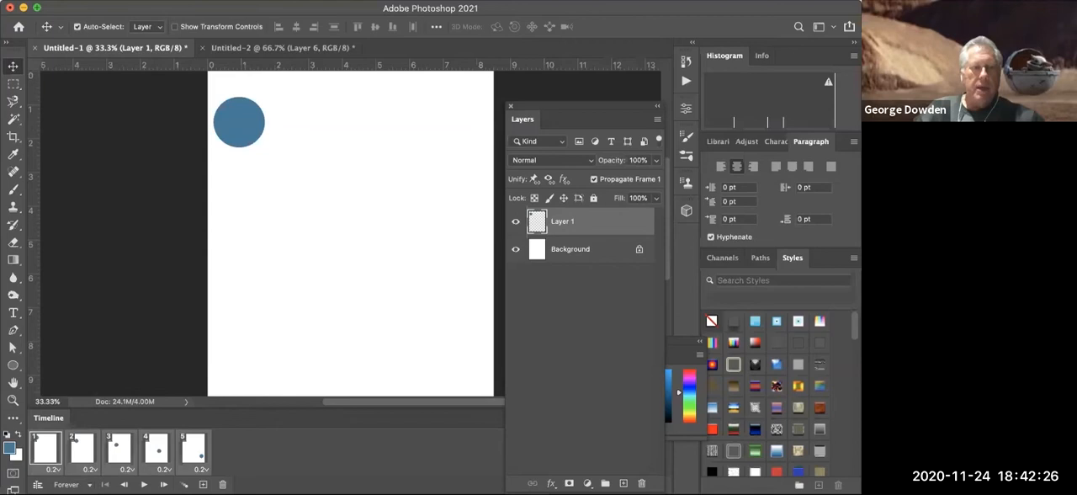
{"action": "left_click", "coordinate": [52, 469]}
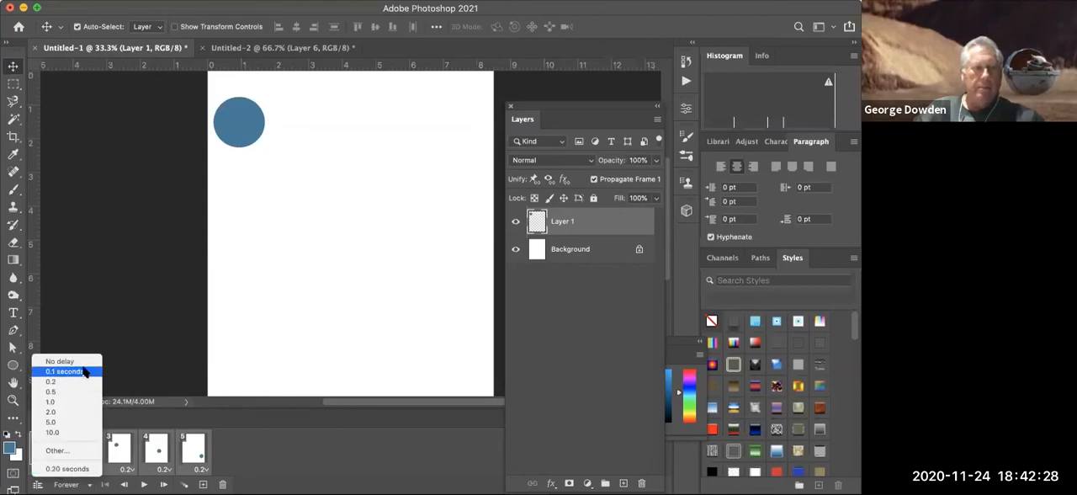
{"action": "left_click", "coordinate": [75, 361]}
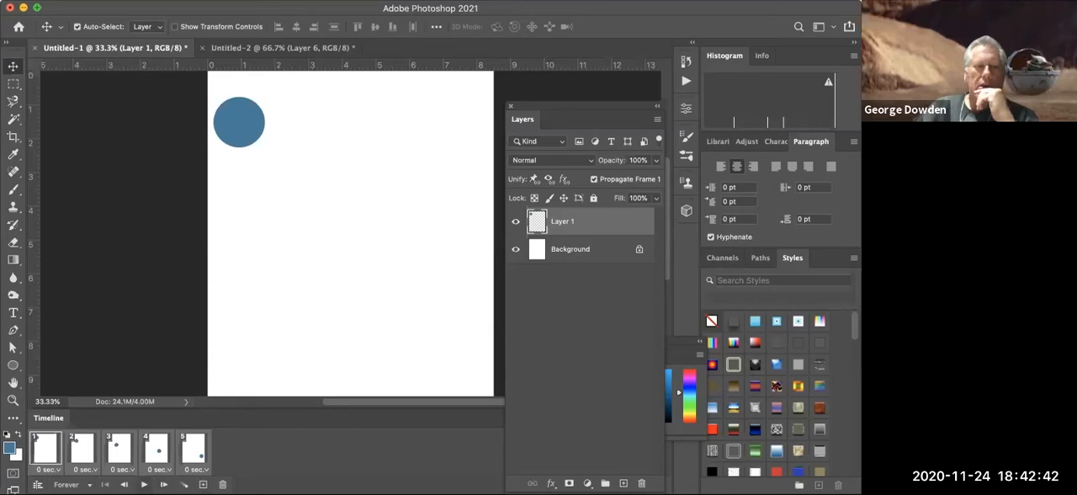
{"action": "key", "text": "space"}
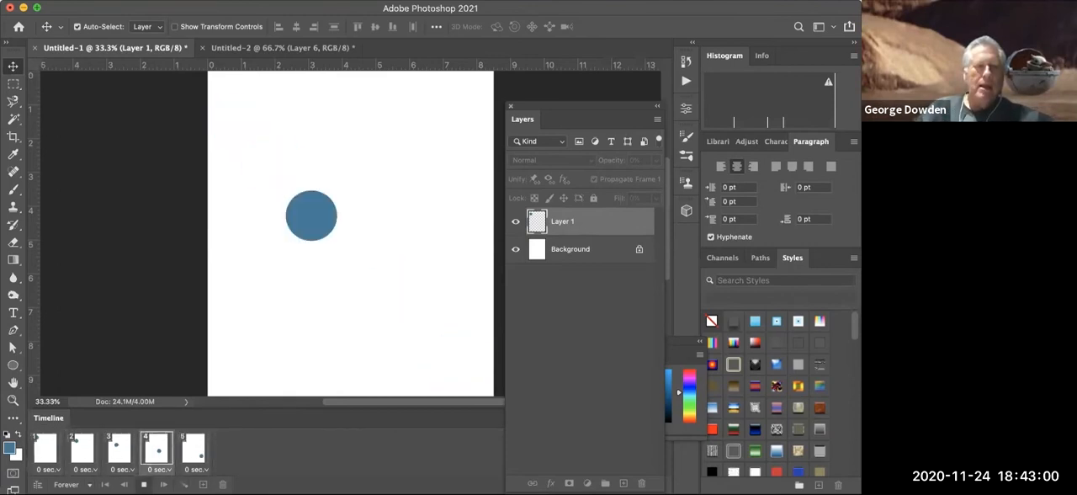
{"action": "key", "text": "space"}
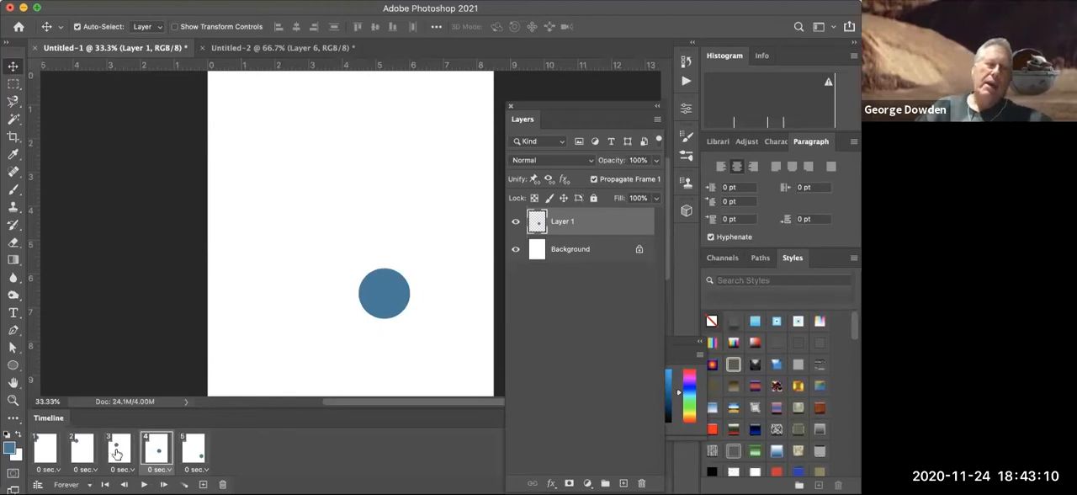
- In the third frame, move the circle near the page's upper-right corner, and play the animation
{"action": "left_click", "coordinate": [117, 454]}
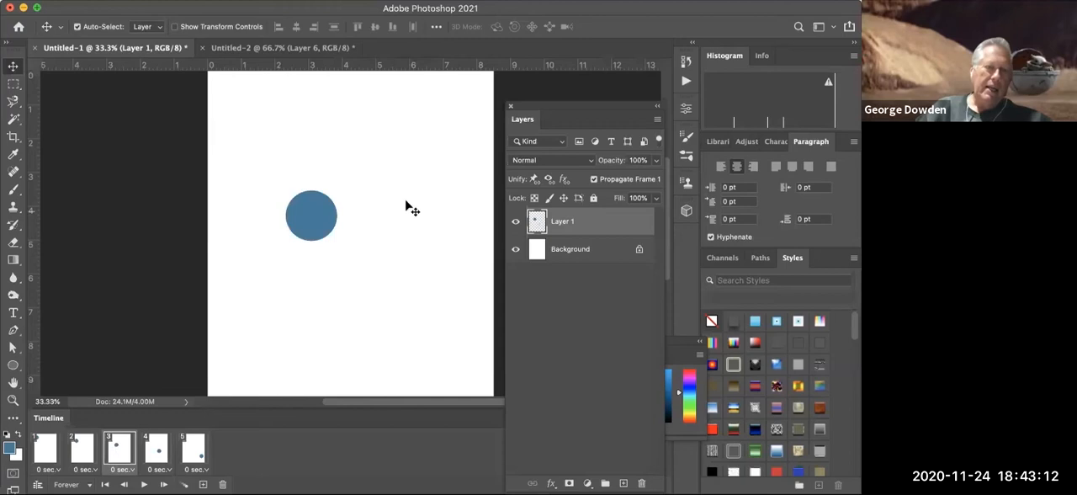
{"action": "left_click_drag", "start_coordinate": [316, 227], "coordinate": [459, 131]}
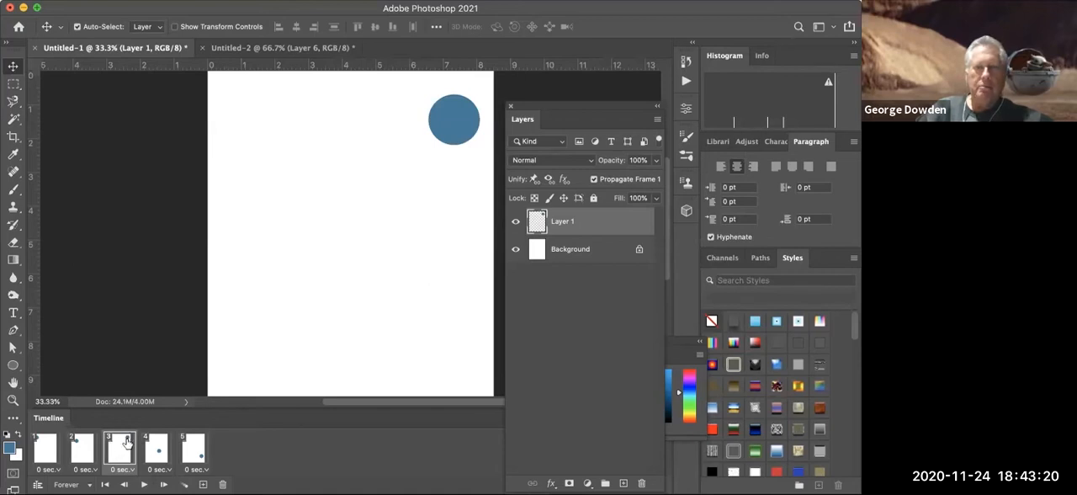
{"action": "key", "text": "space"}
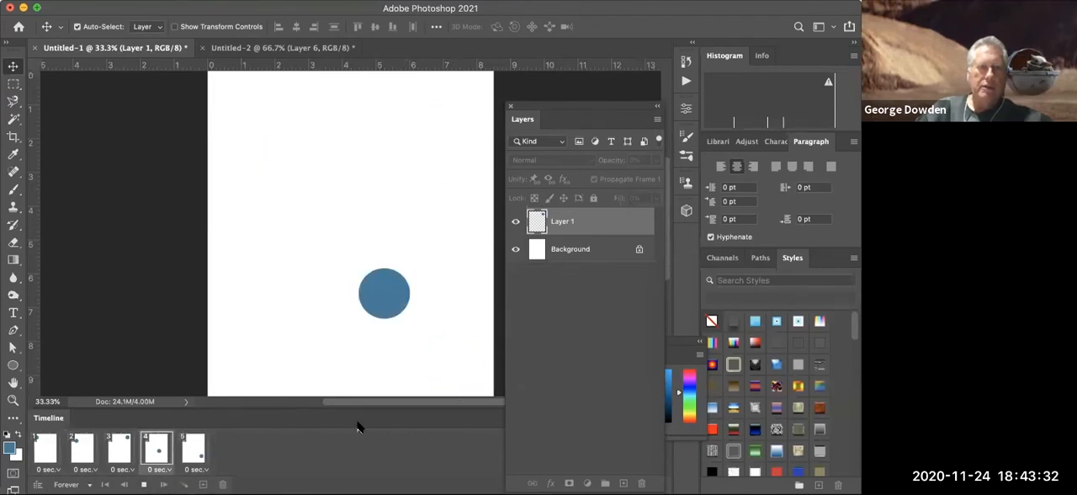
- In the fourth frame, move the circle about 4 inches left and 1.6 inches down, and play and stop the animation
{"action": "left_click", "coordinate": [161, 448]}
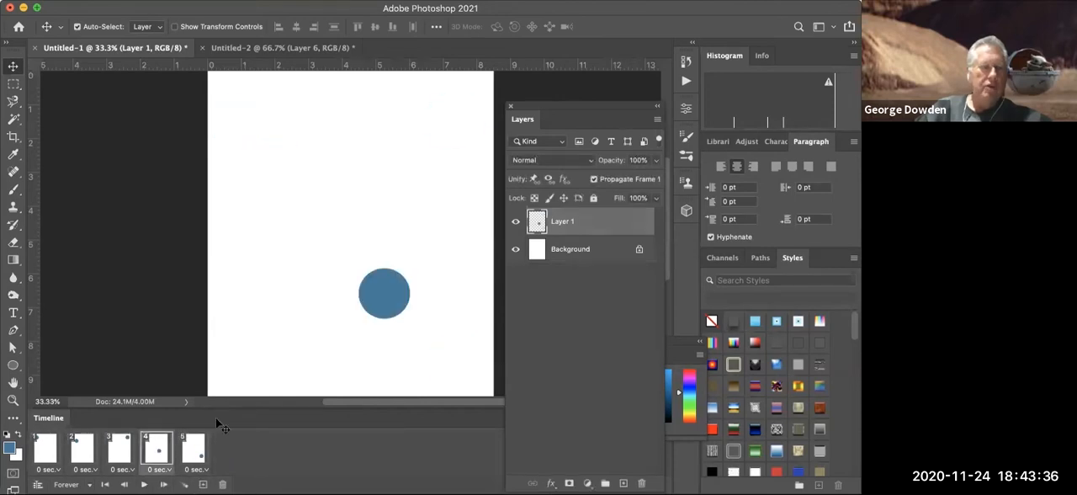
{"action": "left_click_drag", "start_coordinate": [270, 344], "coordinate": [269, 346]}
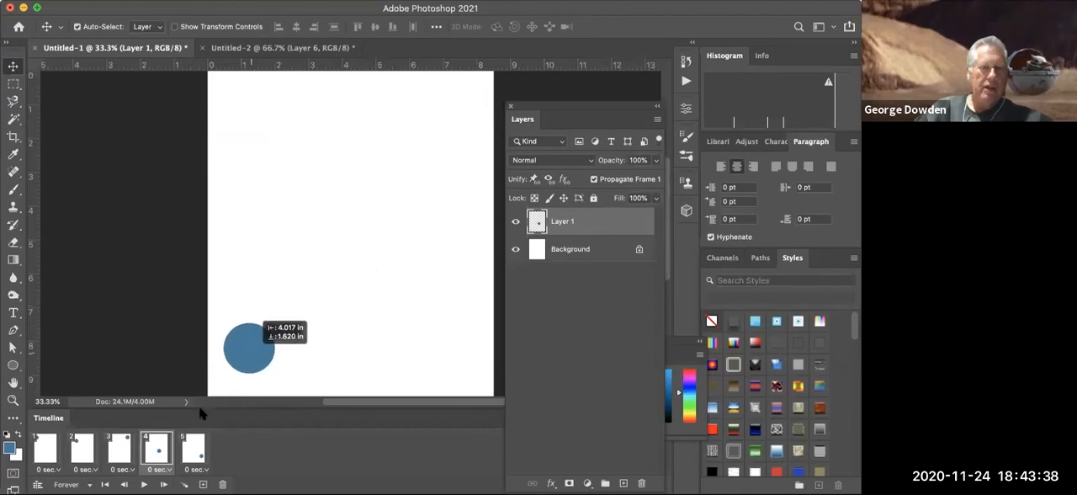
{"action": "key", "text": "space"}
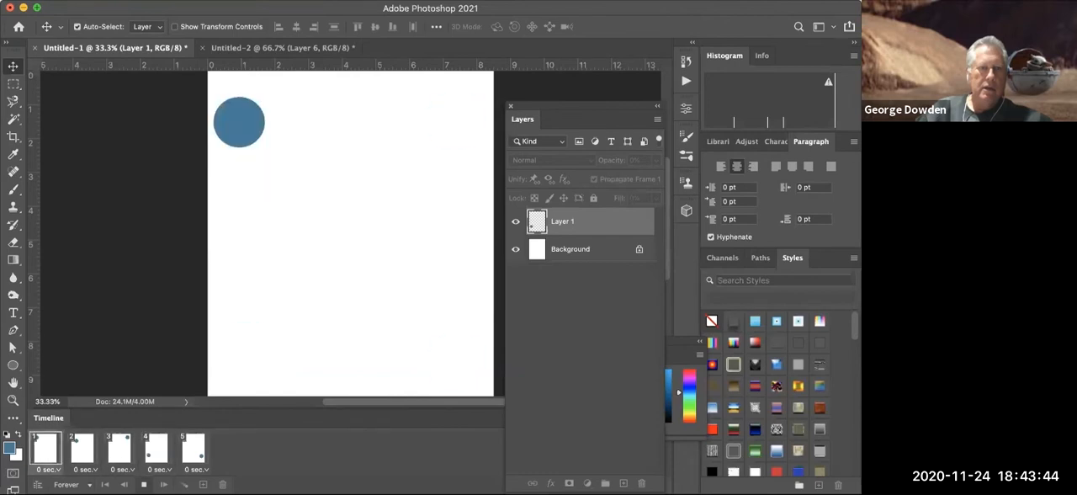
{"action": "key", "text": "space"}
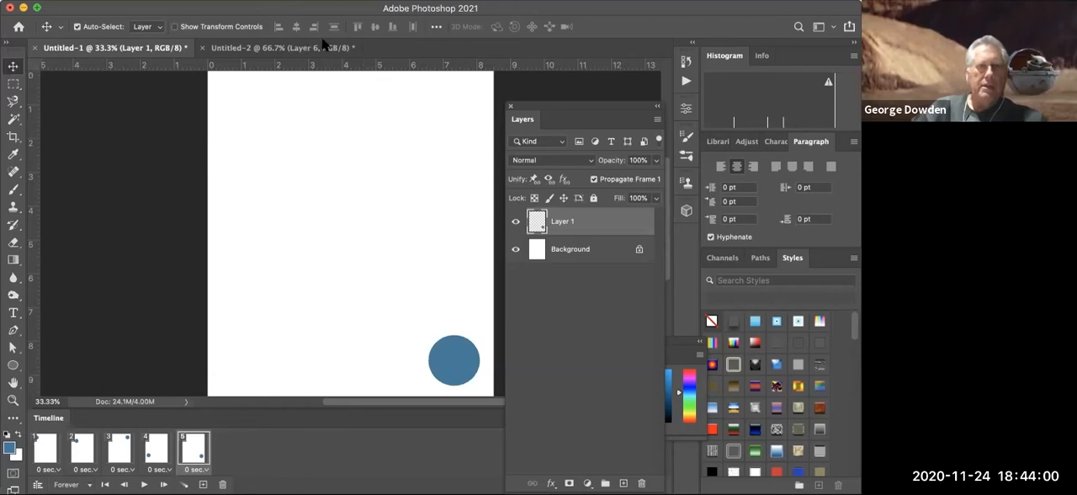
- Examine frames 1 to 13 of the roller coaster animation one by one, and play and stop the animation
{"action": "left_click", "coordinate": [250, 49]}
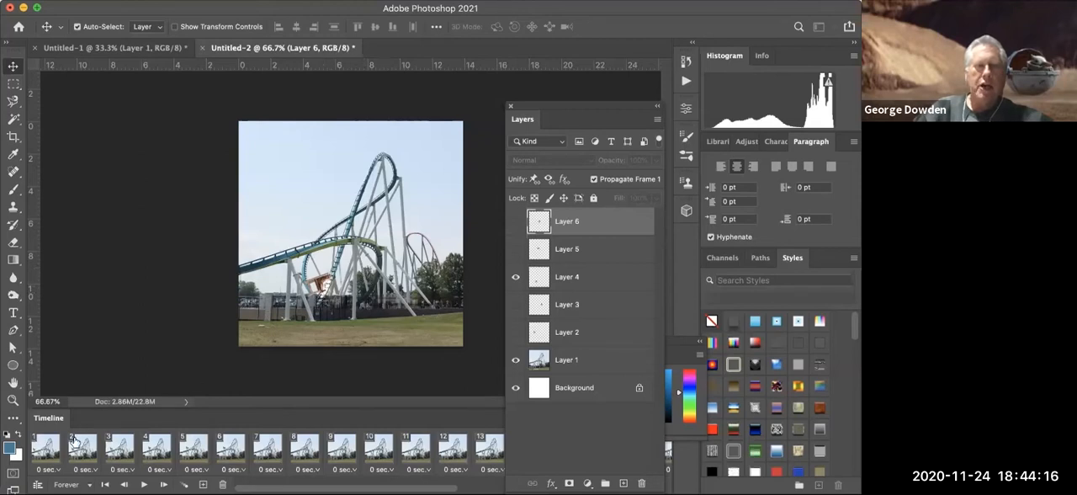
{"action": "left_click", "coordinate": [48, 450]}
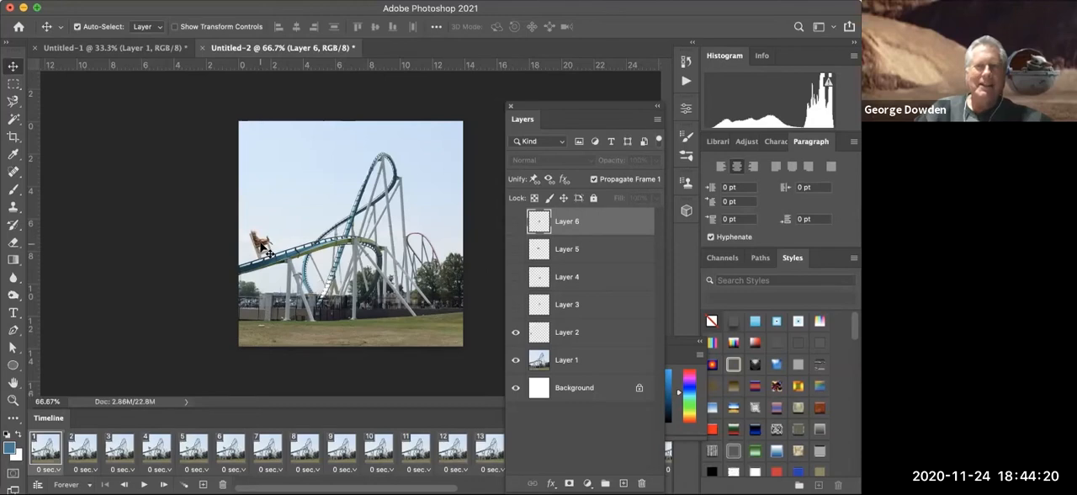
{"action": "left_click", "coordinate": [86, 454]}
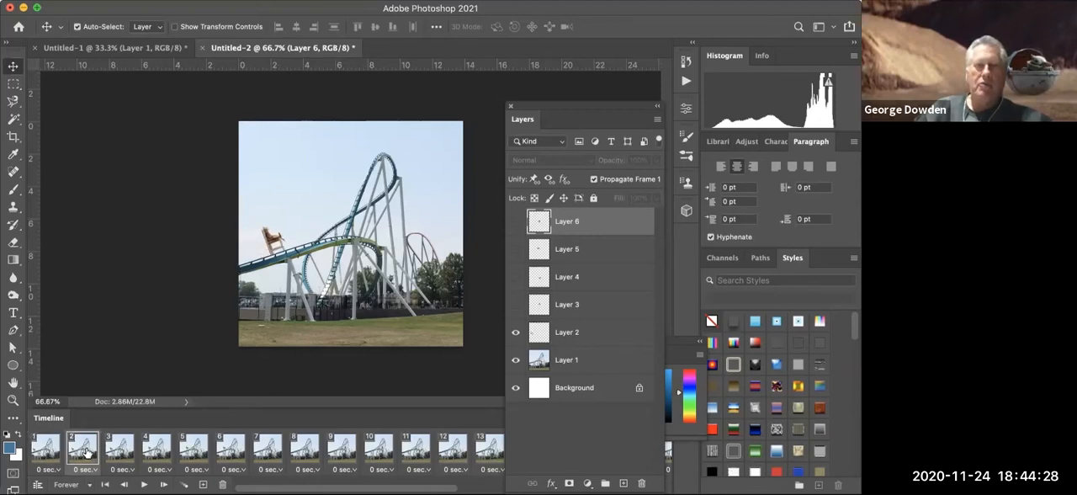
{"action": "left_click", "coordinate": [117, 453]}
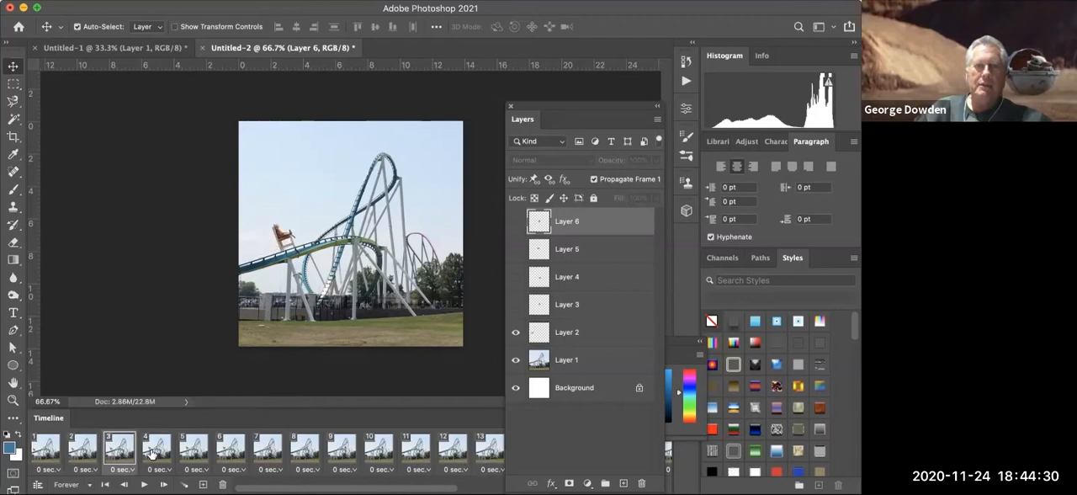
{"action": "left_click", "coordinate": [154, 452]}
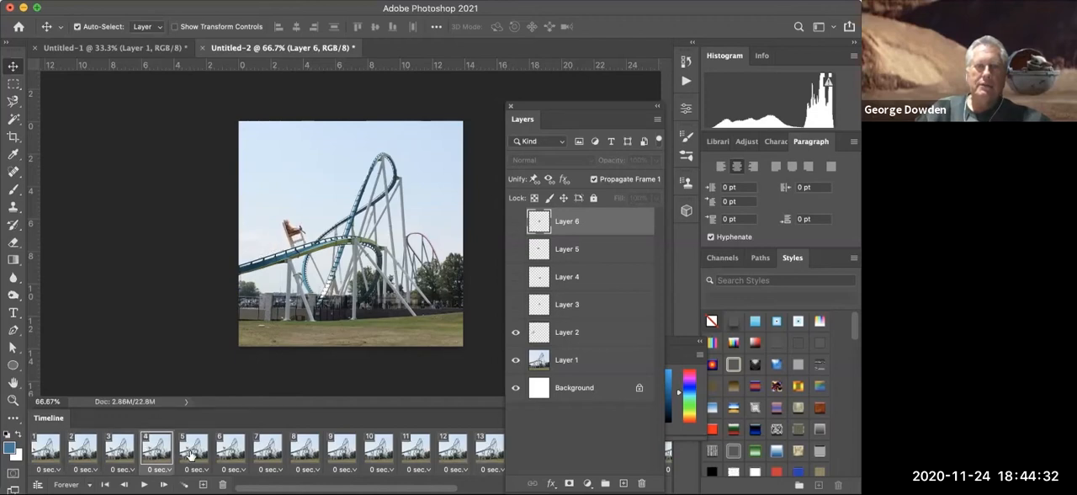
{"action": "left_click", "coordinate": [193, 455]}
{"action": "left_click", "coordinate": [229, 452]}
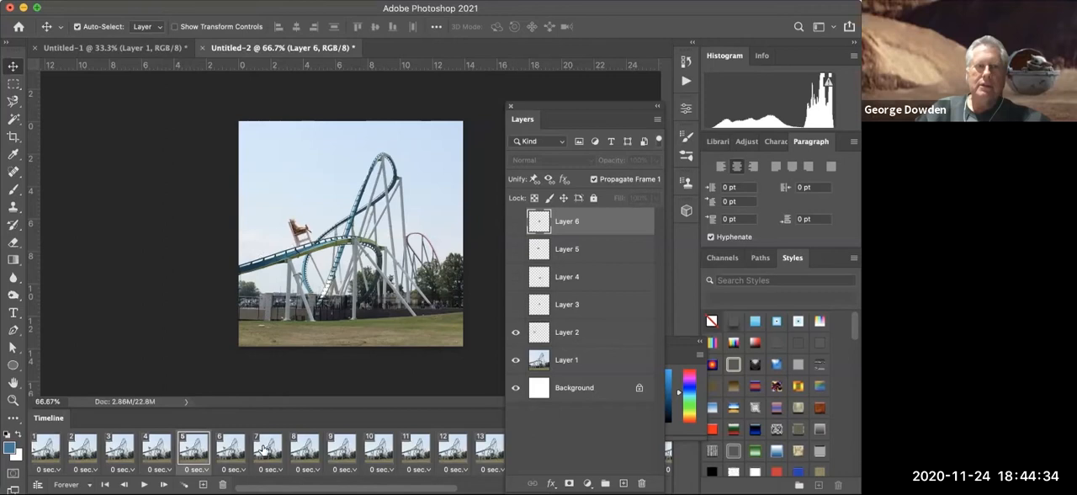
{"action": "left_click", "coordinate": [264, 452]}
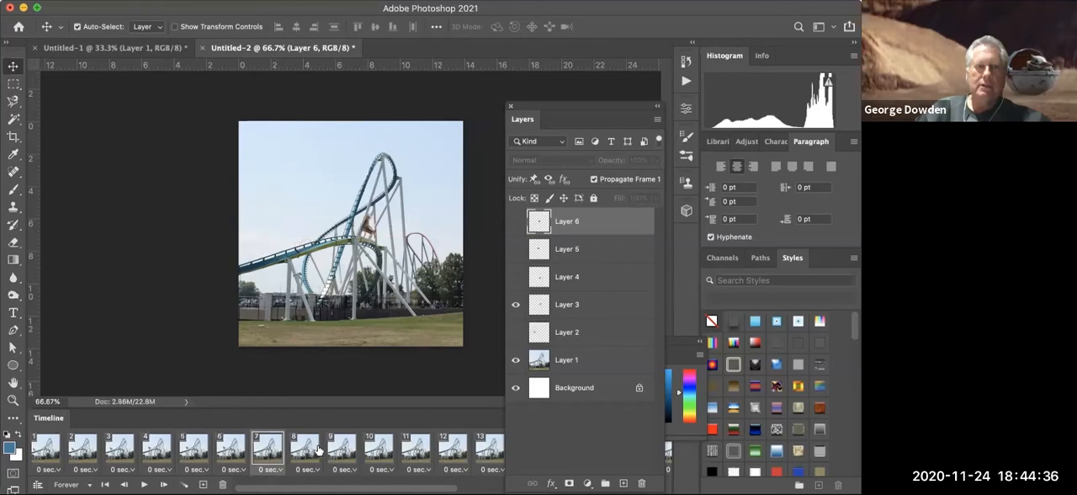
{"action": "left_click", "coordinate": [306, 453]}
{"action": "left_click", "coordinate": [342, 452]}
{"action": "left_click", "coordinate": [376, 453]}
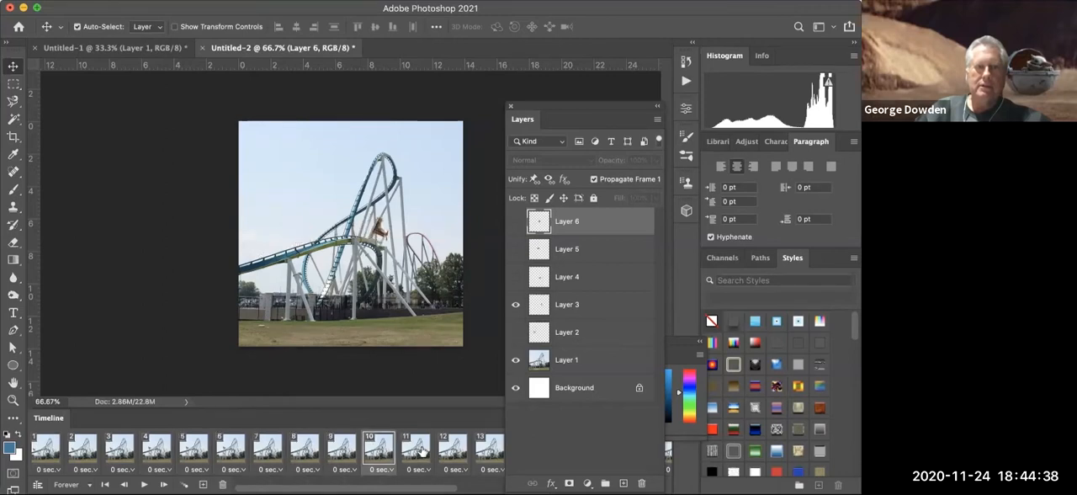
{"action": "left_click", "coordinate": [417, 453]}
{"action": "left_click", "coordinate": [454, 453]}
{"action": "left_click", "coordinate": [492, 453]}
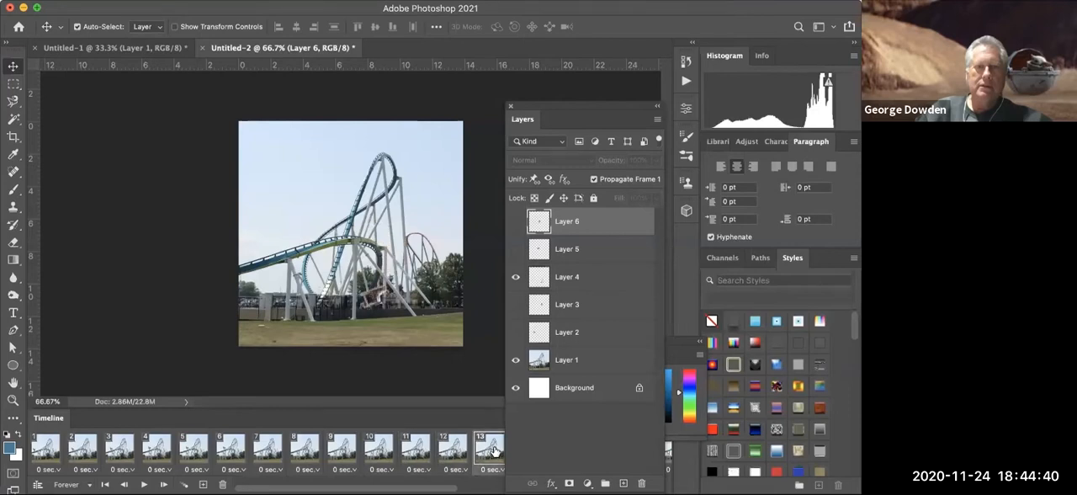
{"action": "key", "text": "space"}
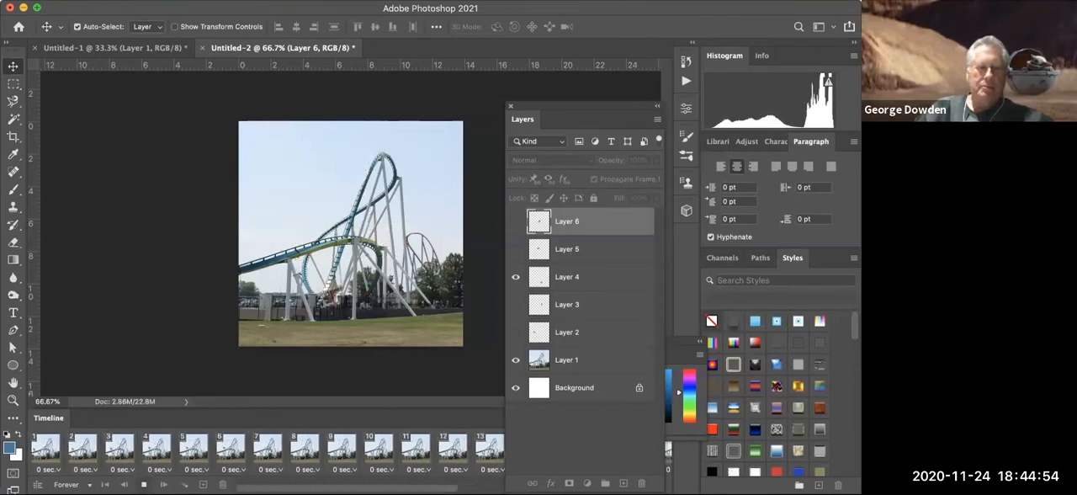
{"action": "key", "text": "space"}
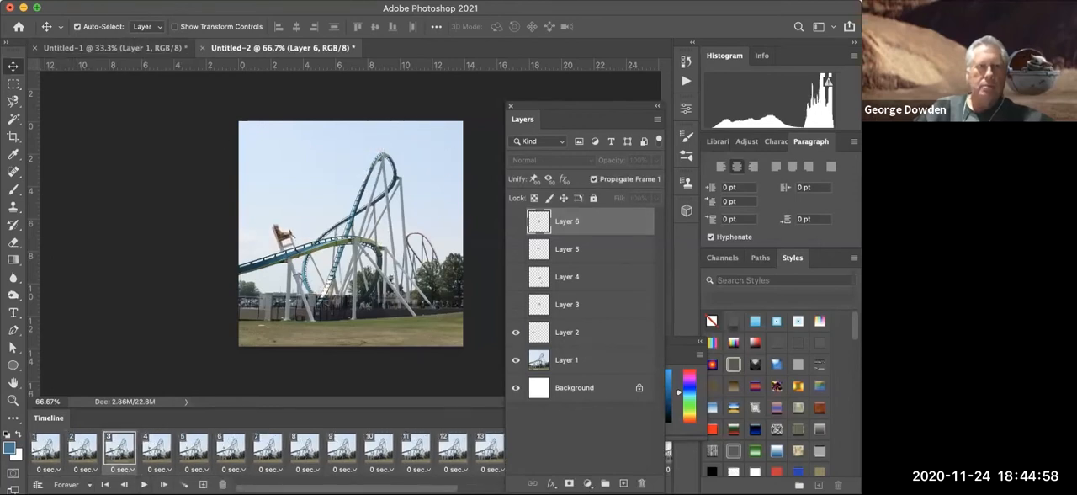
- Create a new Letter print document, 8.5 x 11 inches at 300 ppi, and start a frame animation in it
{"action": "left_click", "coordinate": [113, 0]}
{"action": "left_click", "coordinate": [112, 7]}
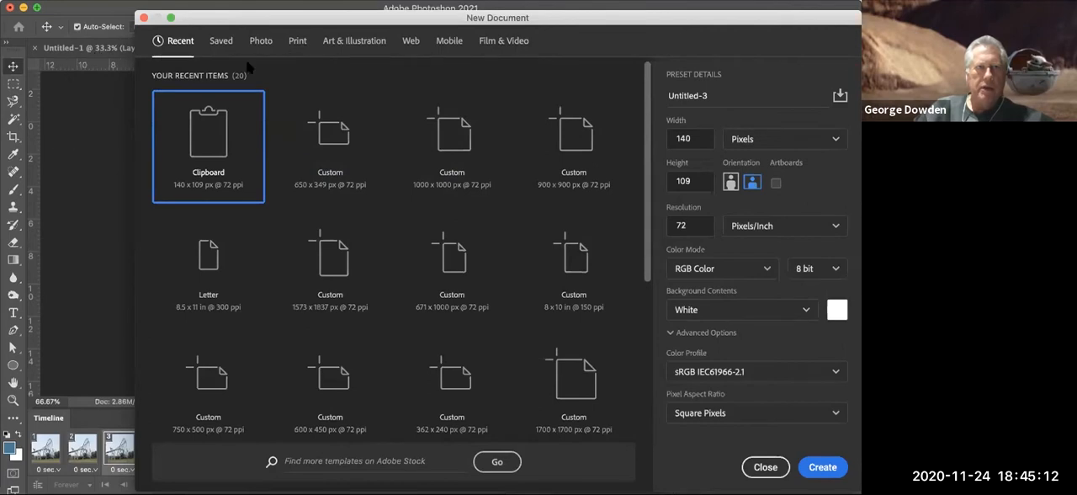
{"action": "left_click", "coordinate": [296, 42]}
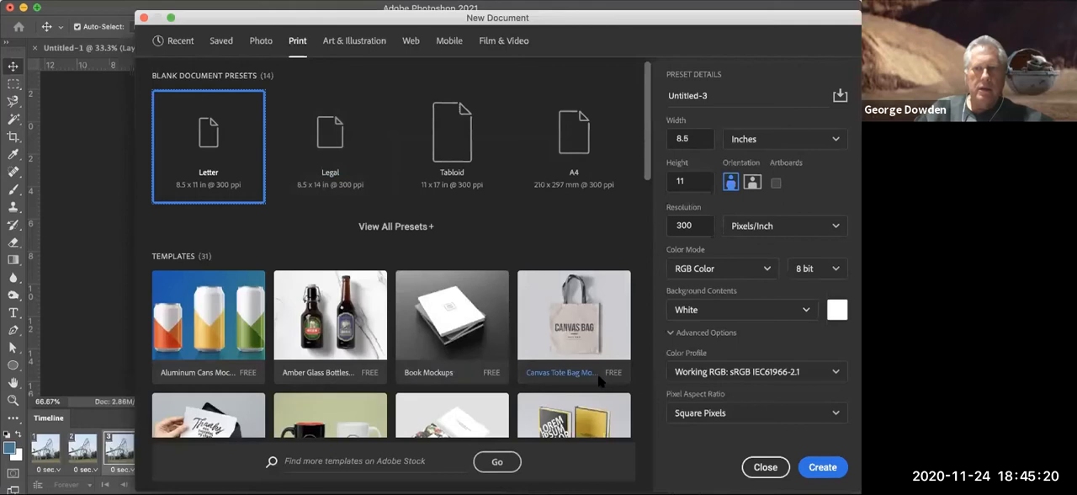
{"action": "left_click", "coordinate": [823, 466]}
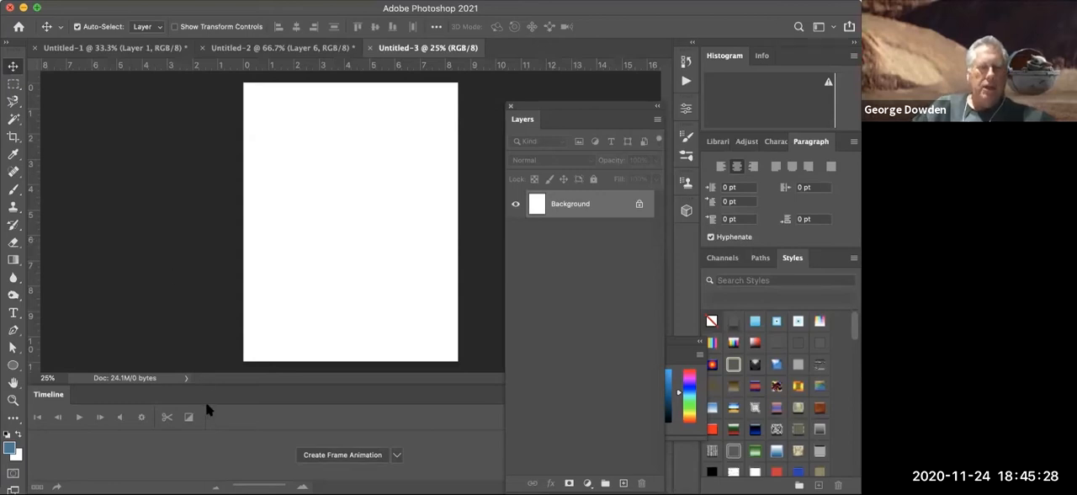
{"action": "left_click", "coordinate": [333, 455]}
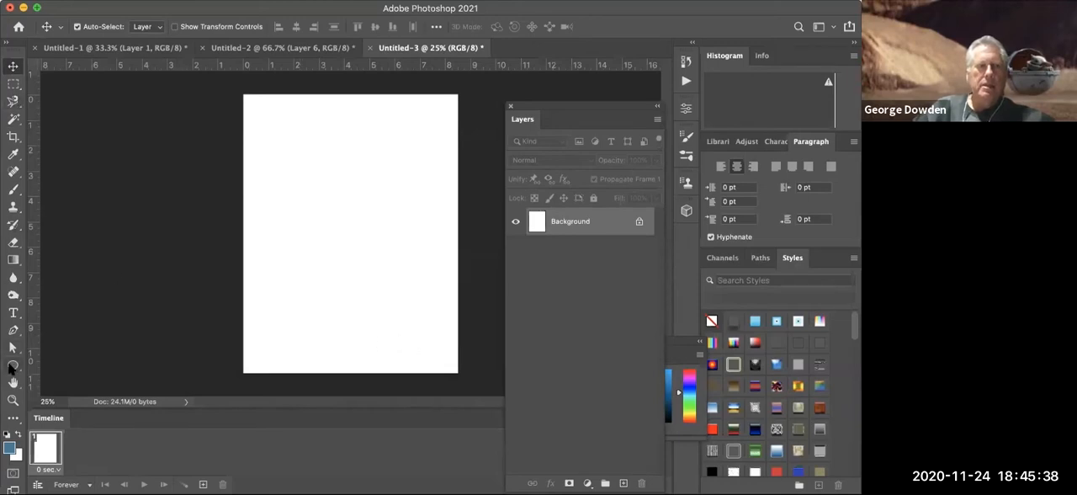
{"action": "left_click", "coordinate": [11, 365]}
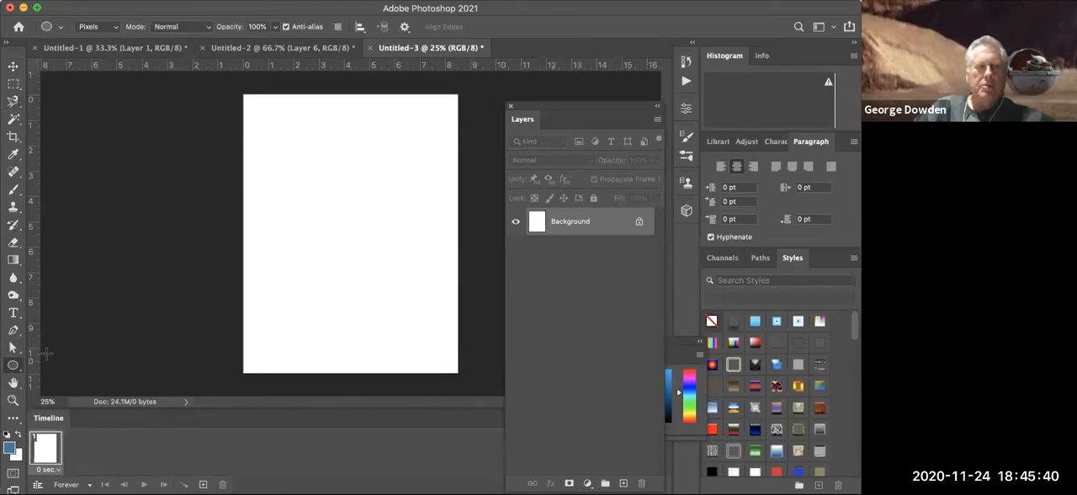
{"action": "left_click_drag", "start_coordinate": [250, 107], "coordinate": [280, 137]}
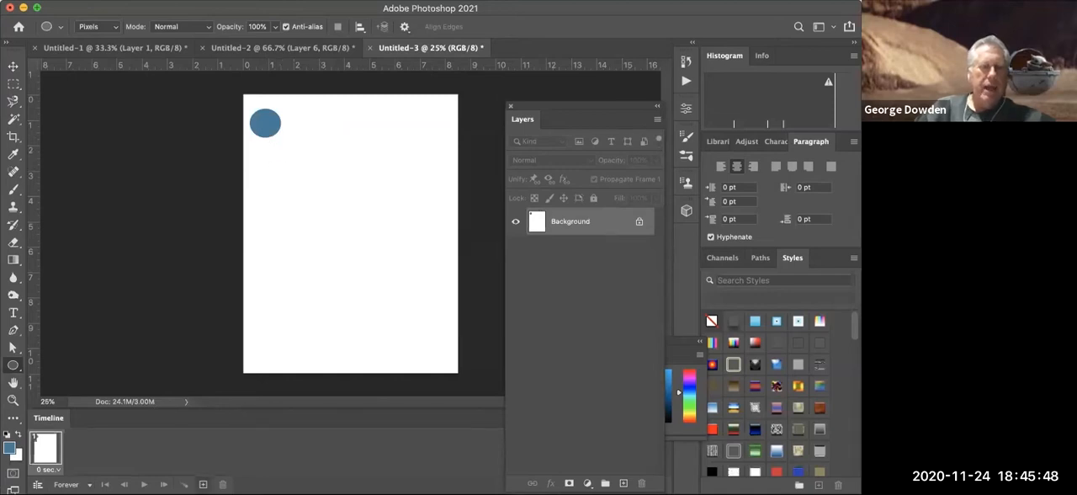
{"action": "left_click", "coordinate": [203, 484]}
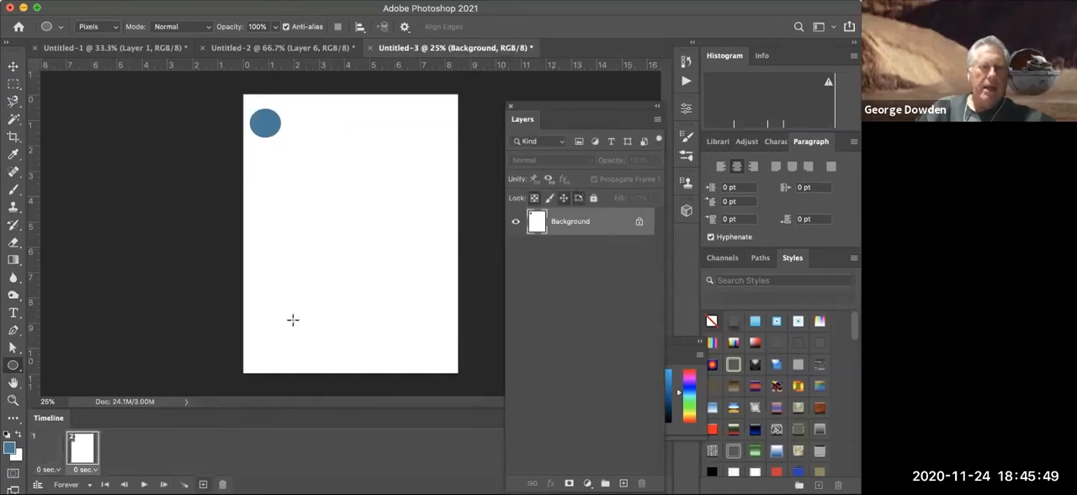
{"action": "left_click", "coordinate": [15, 66]}
{"action": "left_click_drag", "start_coordinate": [270, 122], "coordinate": [429, 341]}
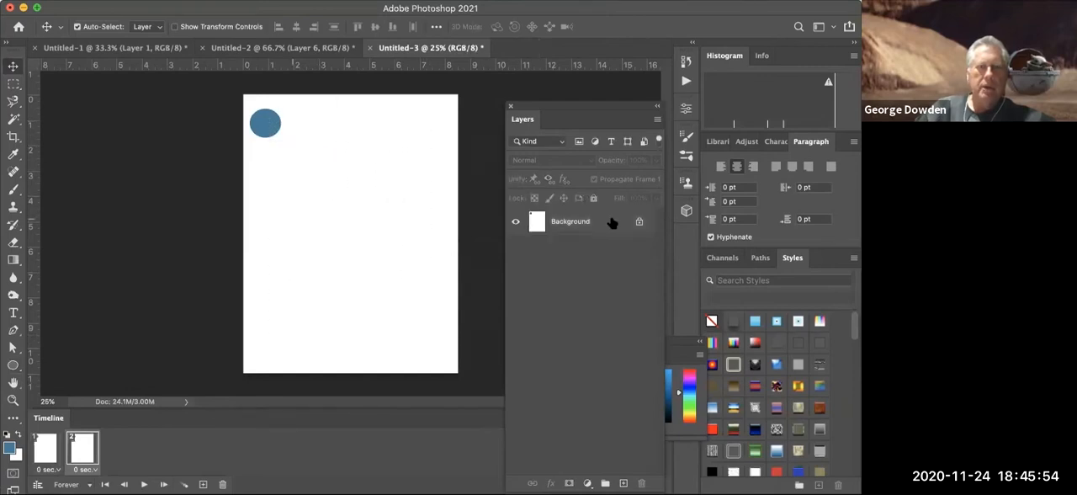
{"action": "key", "text": "super+z"}
{"action": "key", "text": "super+z"}
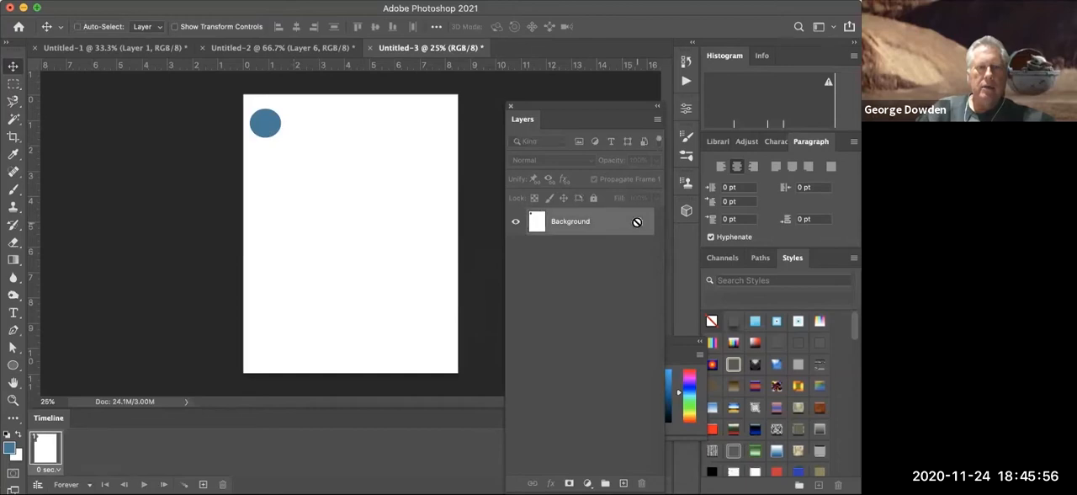
- Unlock the background layer and draw a blue circle about 1.6 inches wide near the page's upper-left corner on a new layer
{"action": "left_click", "coordinate": [639, 223]}
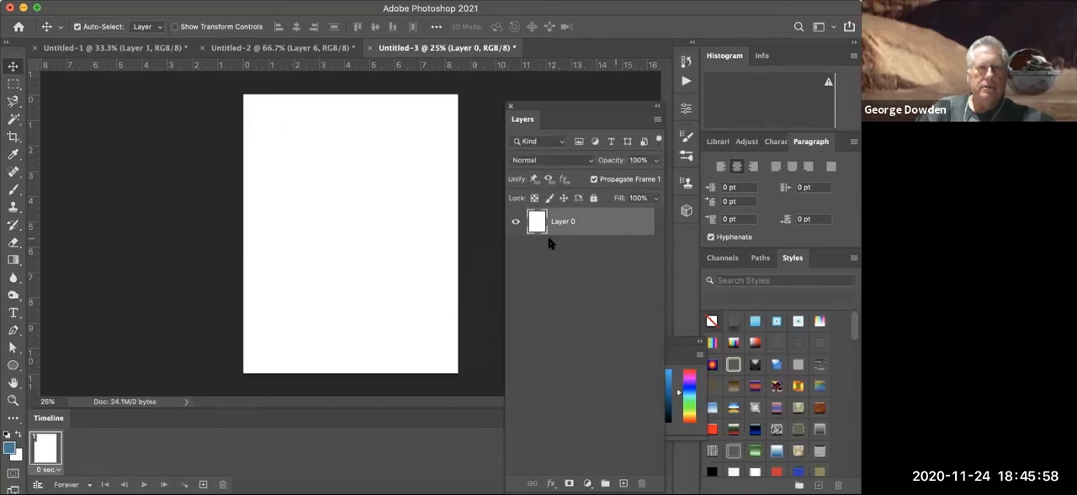
{"action": "left_click", "coordinate": [624, 483]}
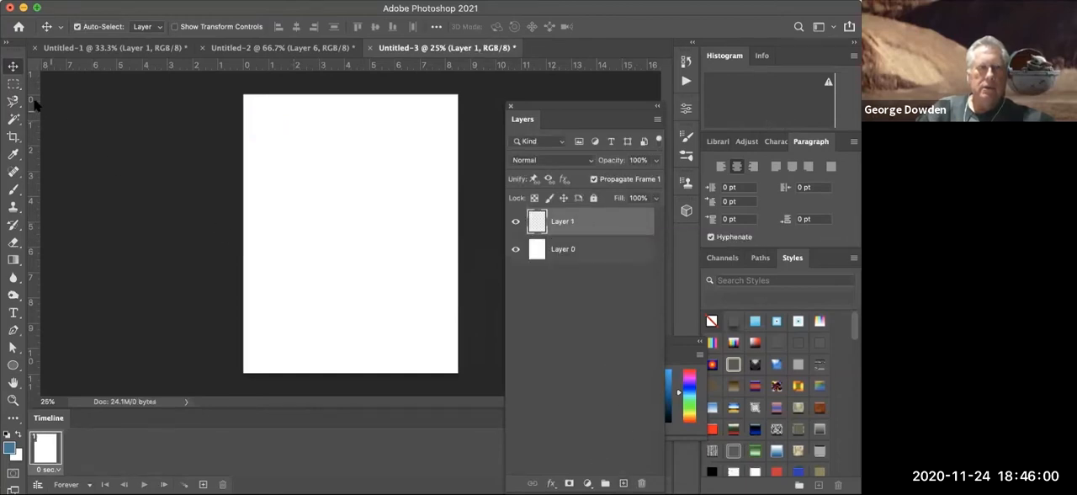
{"action": "left_click", "coordinate": [13, 85]}
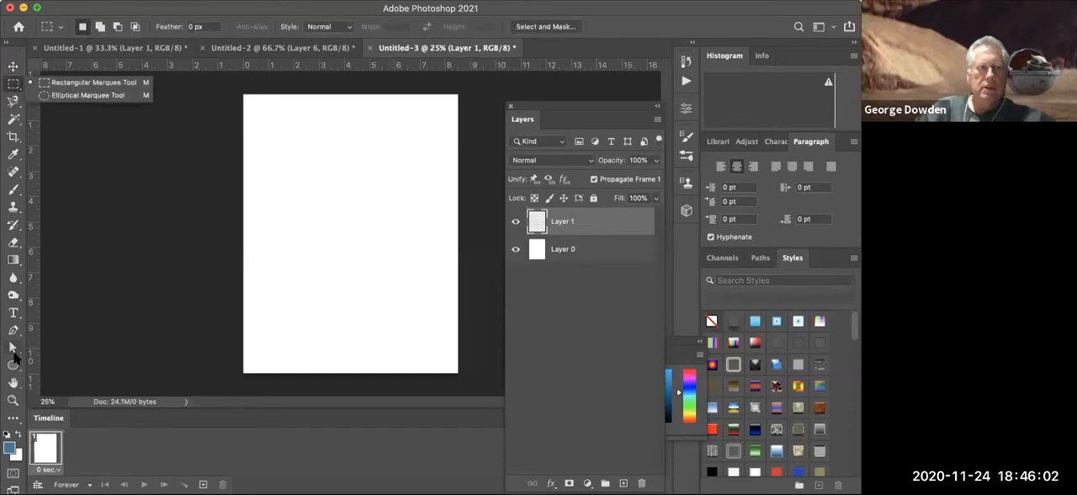
{"action": "left_click", "coordinate": [13, 364]}
{"action": "left_click_drag", "start_coordinate": [250, 110], "coordinate": [292, 149]}
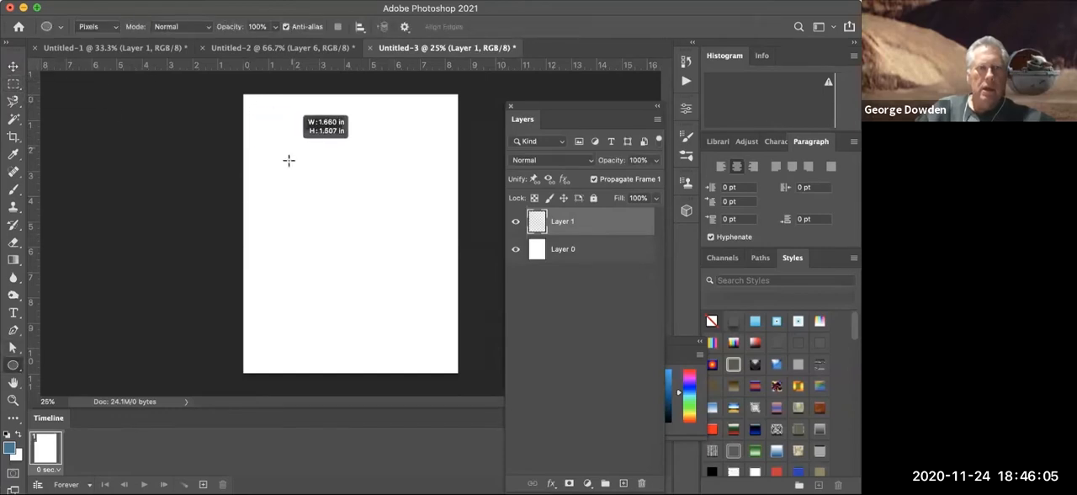
- Add a second frame and move the circle near the page's lower-right corner in it
{"action": "left_click", "coordinate": [14, 66]}
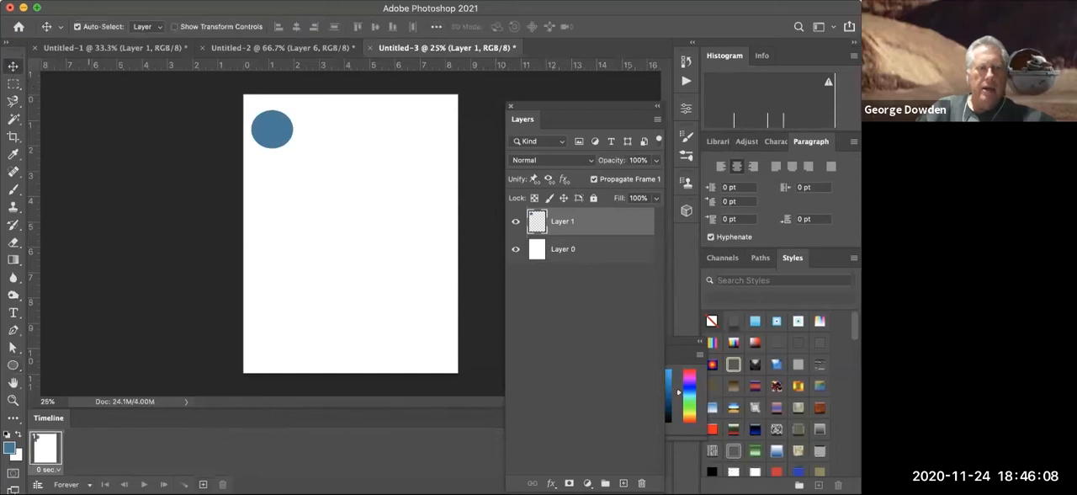
{"action": "left_click", "coordinate": [203, 484]}
{"action": "left_click_drag", "start_coordinate": [272, 121], "coordinate": [429, 344]}
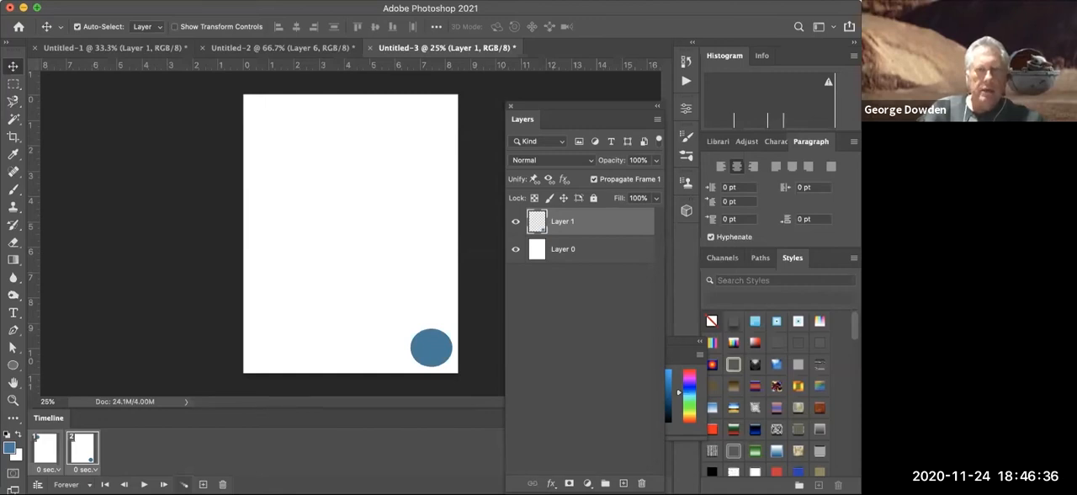
- Tween 6 frames between the two circle frames, with all layers, position, opacity and effects, and play the animation
{"action": "left_click", "coordinate": [184, 485]}
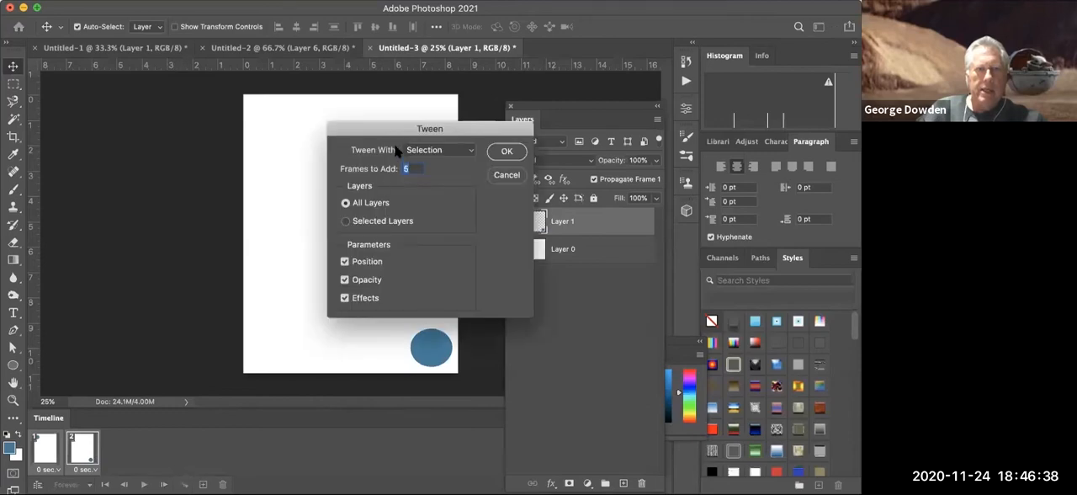
{"action": "left_click_drag", "start_coordinate": [396, 130], "coordinate": [126, 121]}
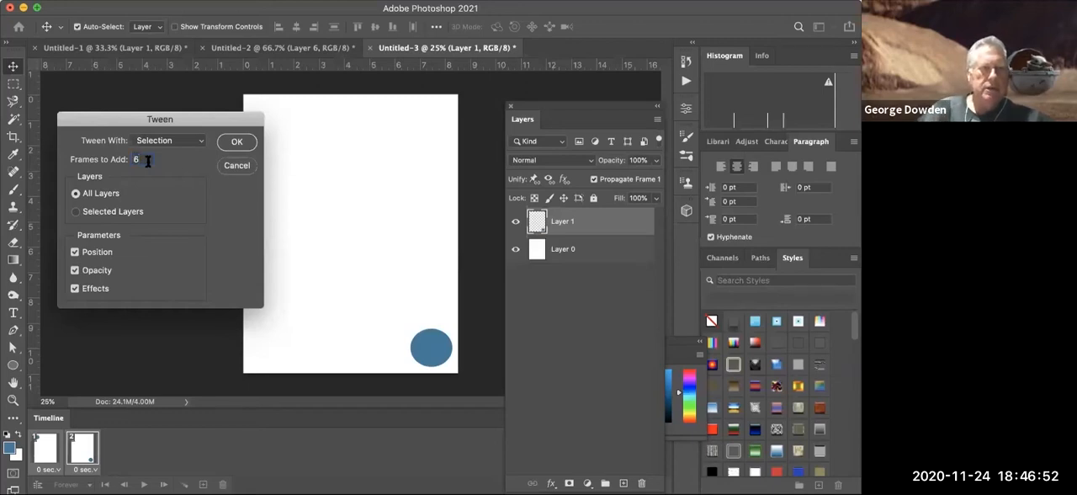
{"action": "left_click", "coordinate": [237, 143]}
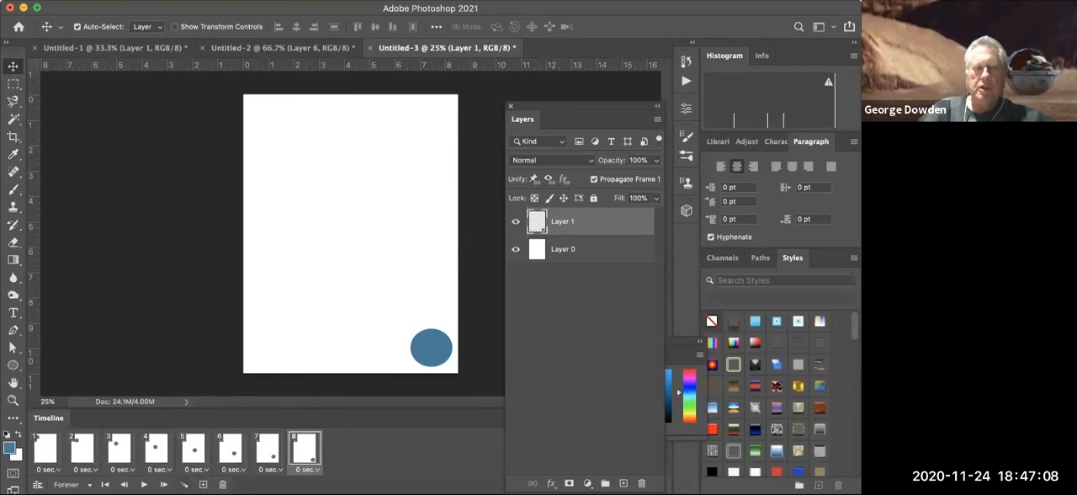
{"action": "key", "text": "space"}
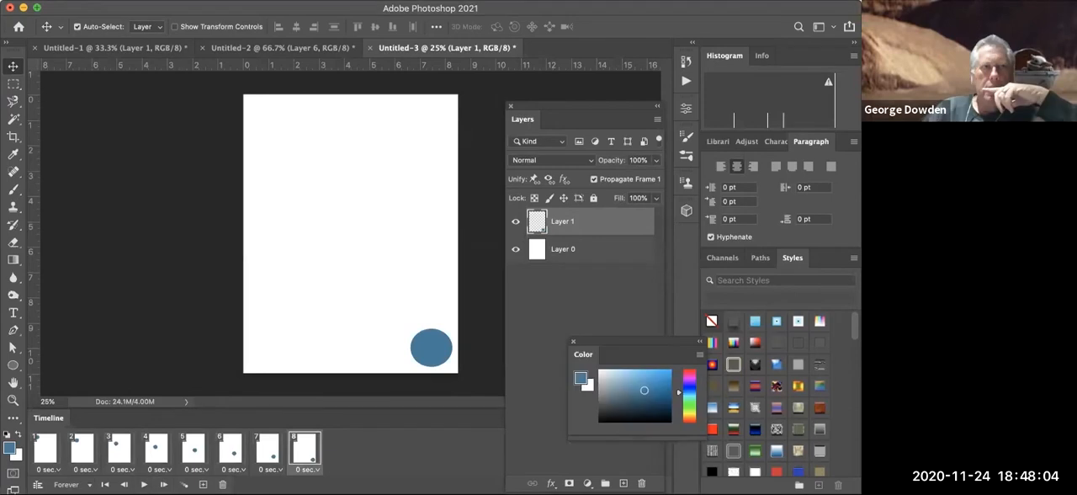
- Create another new Letter document, 8.5 x 11 inches at 300 ppi
{"action": "left_click", "coordinate": [104, 1]}
{"action": "left_click", "coordinate": [120, 6]}
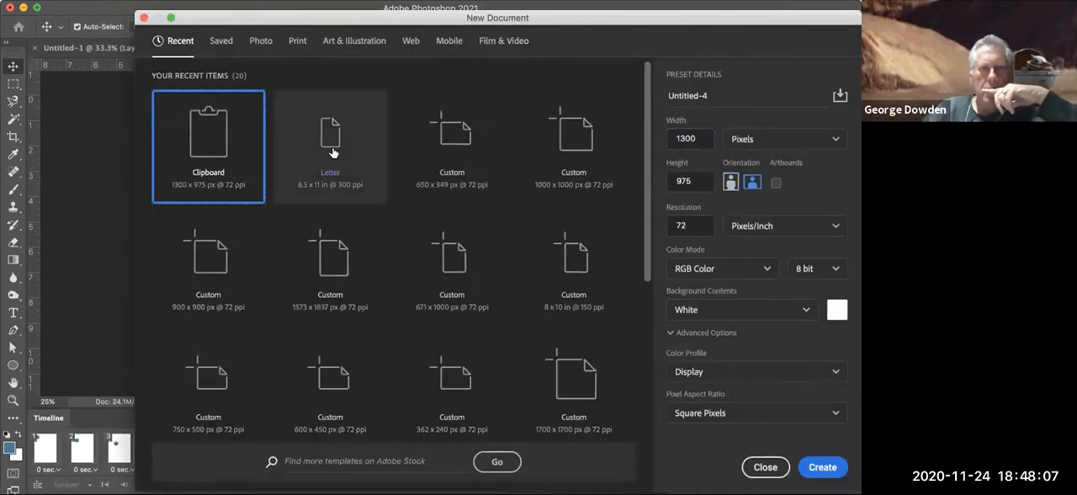
{"action": "left_click", "coordinate": [329, 151]}
{"action": "left_click", "coordinate": [821, 466]}
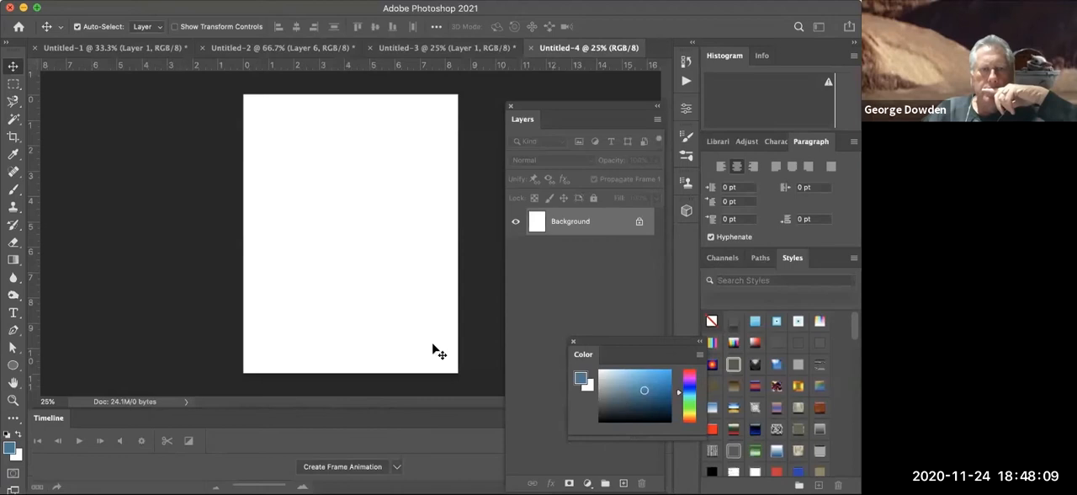
- Paste the copied orange car image and move it to the page's lower-right corner, mostly beyond the page's right edge
{"action": "left_click", "coordinate": [134, 0]}
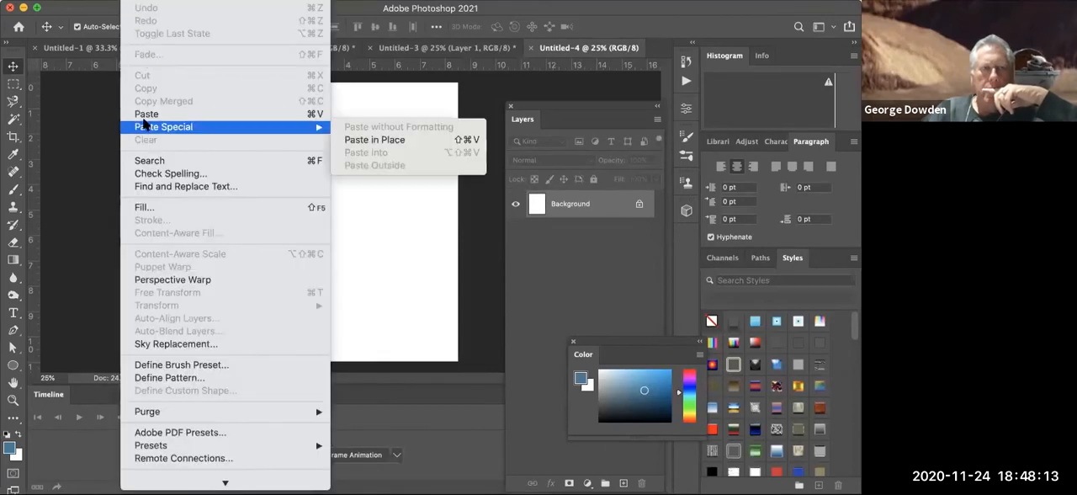
{"action": "left_click", "coordinate": [146, 115]}
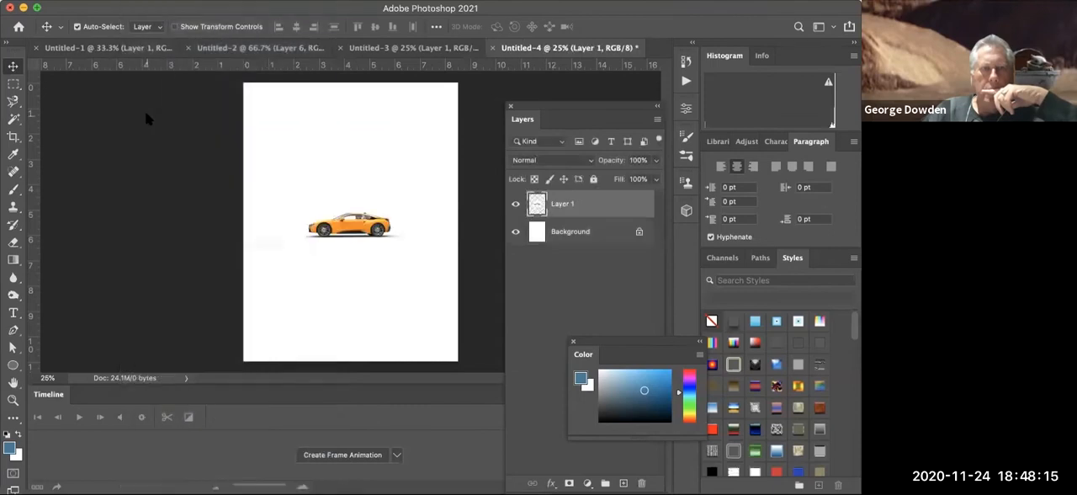
{"action": "left_click_drag", "start_coordinate": [356, 233], "coordinate": [489, 348]}
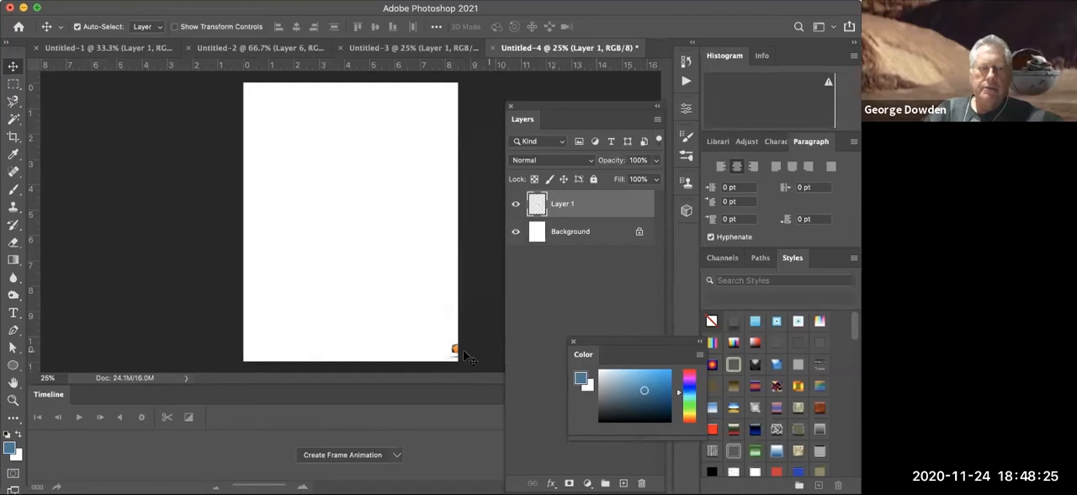
- Create a frame animation, add a second frame and move the car in it to the page's lower-left corner, mostly beyond the left edge
{"action": "left_click", "coordinate": [332, 455]}
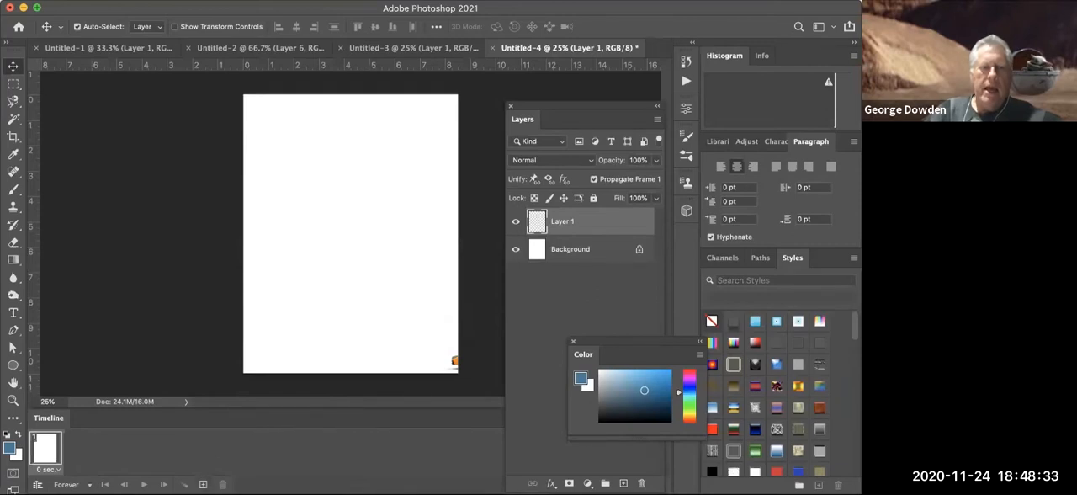
{"action": "left_click", "coordinate": [203, 485]}
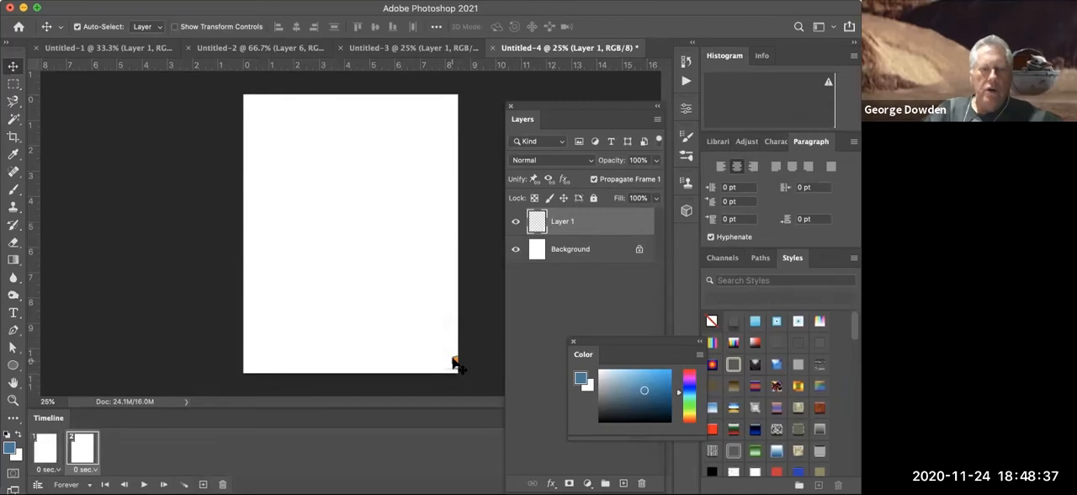
{"action": "left_click_drag", "start_coordinate": [453, 362], "coordinate": [177, 360]}
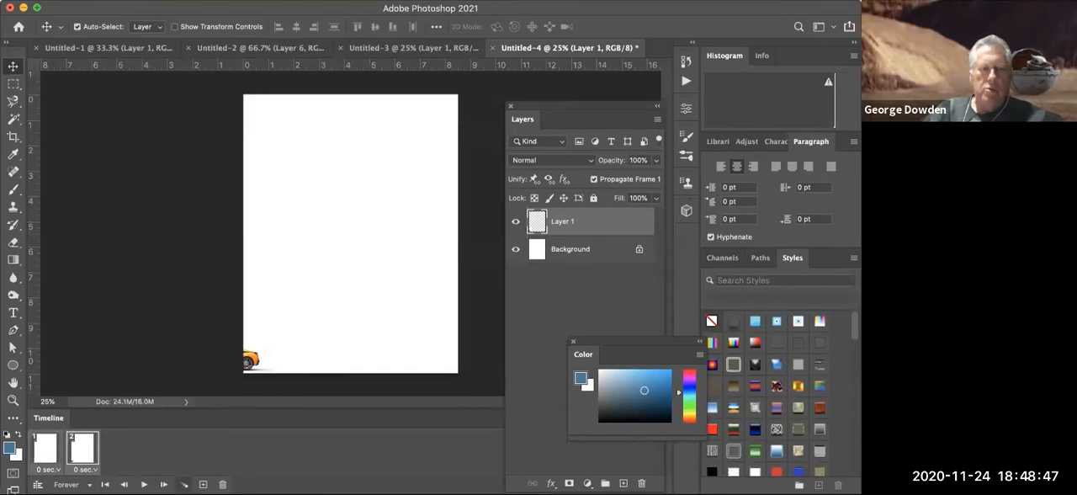
- Tween 6 frames between the two car frames, with all layers, position, opacity and effects, and play the animation
{"action": "left_click", "coordinate": [184, 484]}
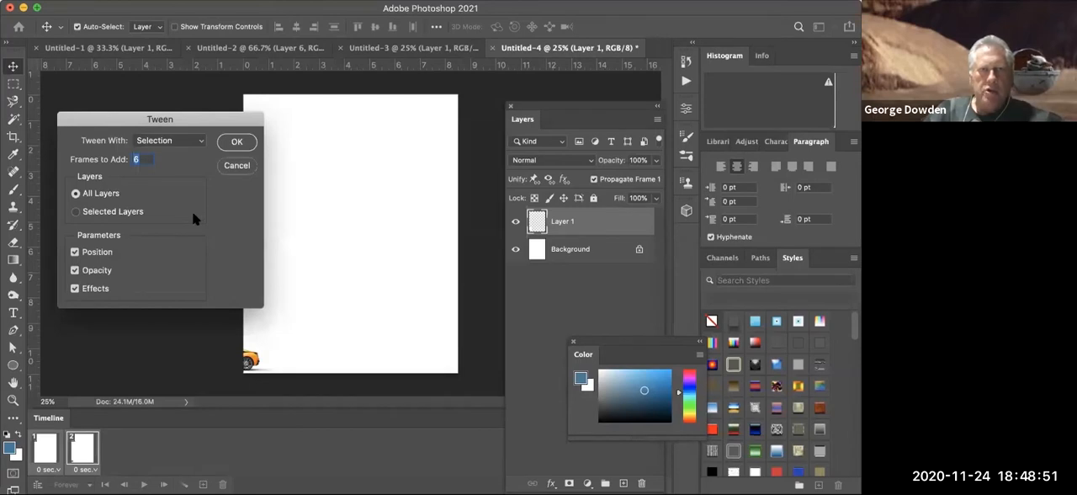
{"action": "left_click", "coordinate": [234, 141]}
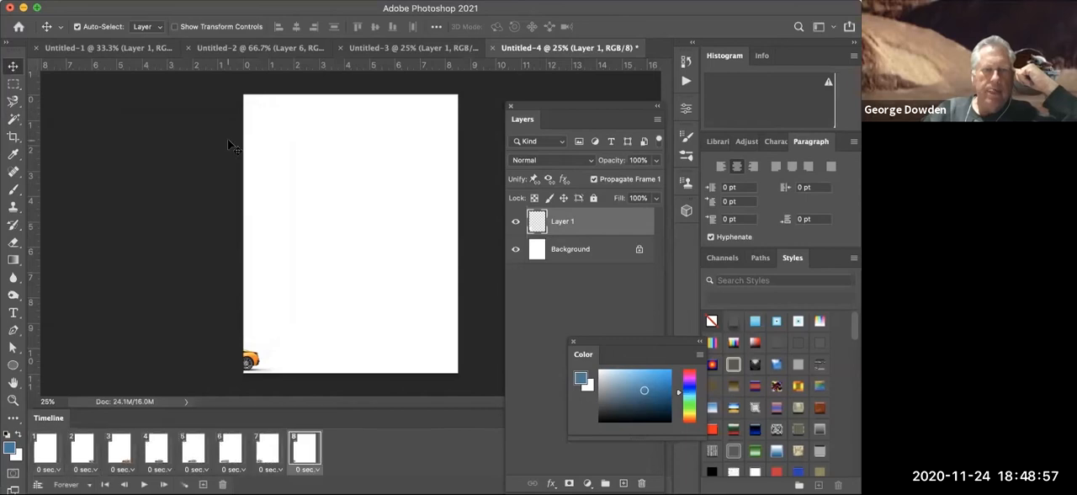
{"action": "key", "text": "space"}
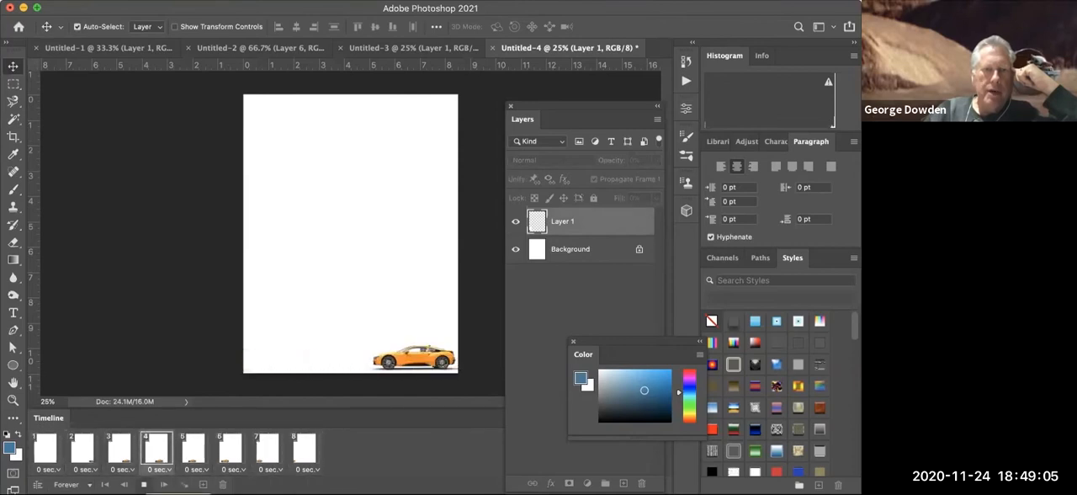
{"action": "key", "text": "space"}
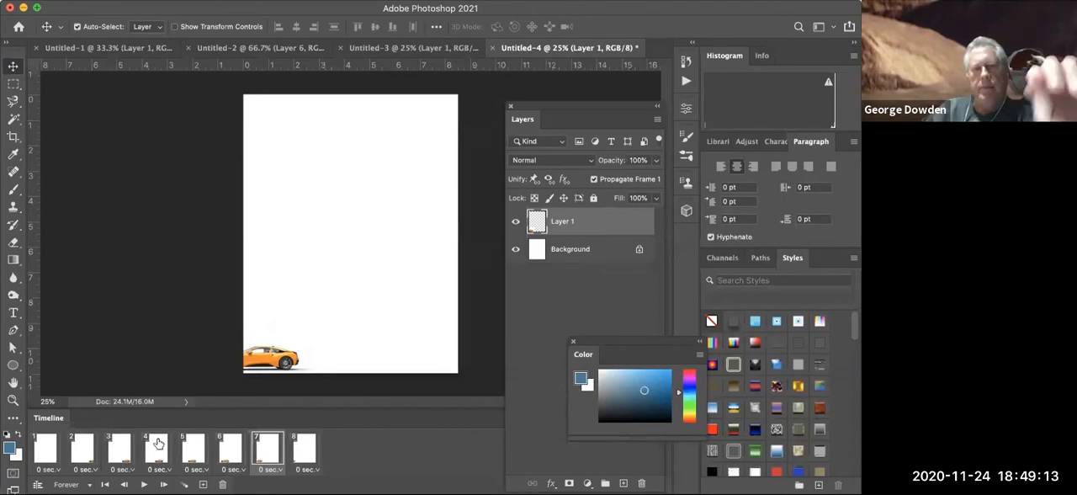
- Set the delay of frame 4 to 2 seconds and play the car animation
{"action": "left_click", "coordinate": [156, 468]}
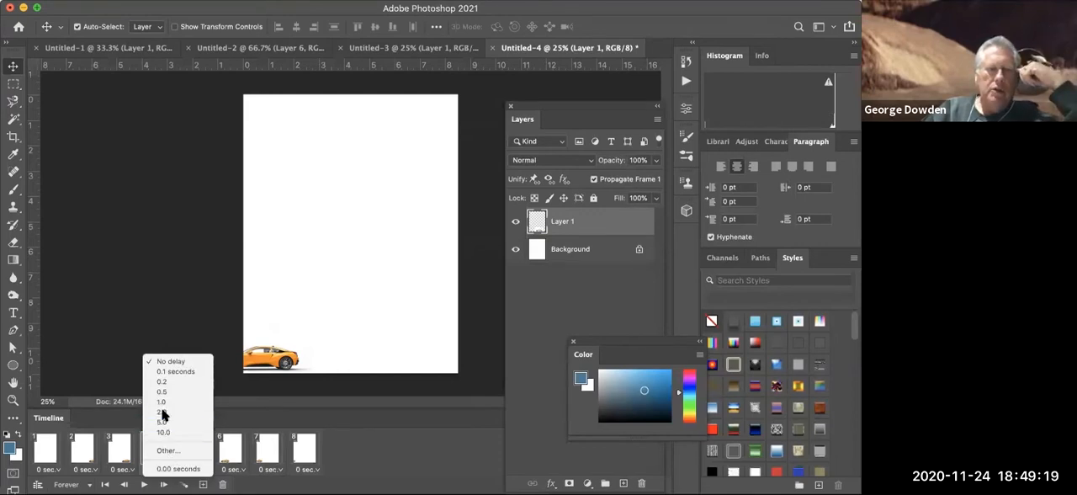
{"action": "left_click", "coordinate": [164, 412]}
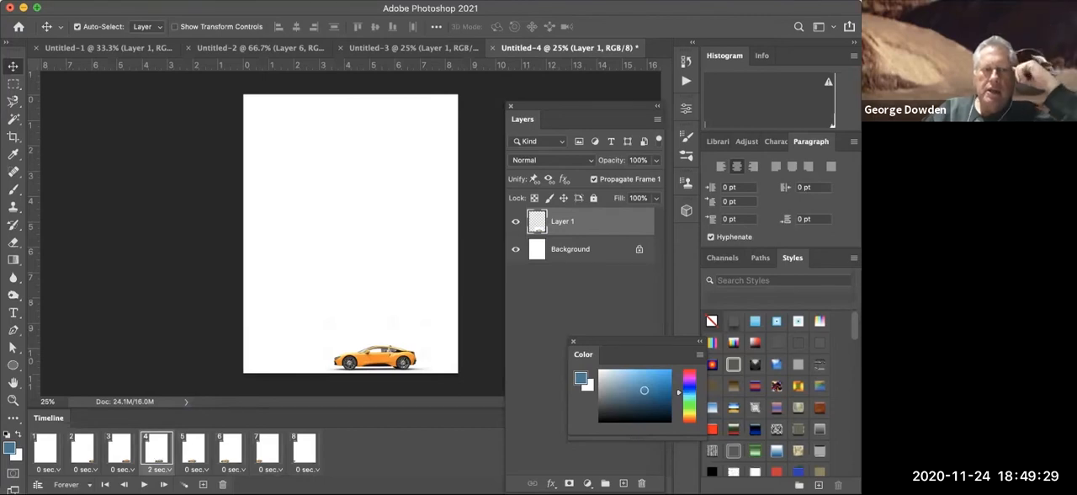
{"action": "left_click", "coordinate": [144, 484]}
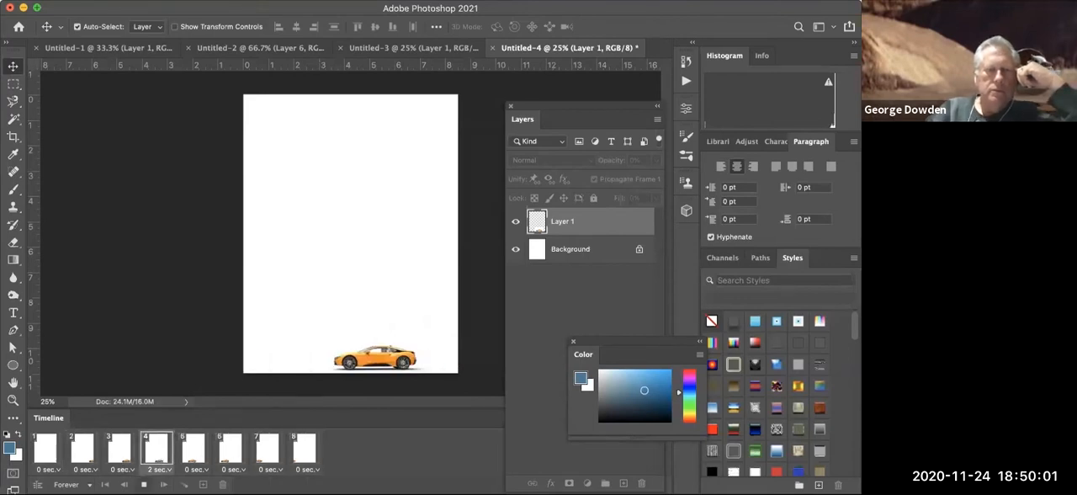
{"action": "key", "text": "space"}
- Add a new layer in frame 7, enter the text "CAR" in the upper-left part of the page and select it
{"action": "left_click_drag", "start_coordinate": [617, 340], "coordinate": [764, 402]}
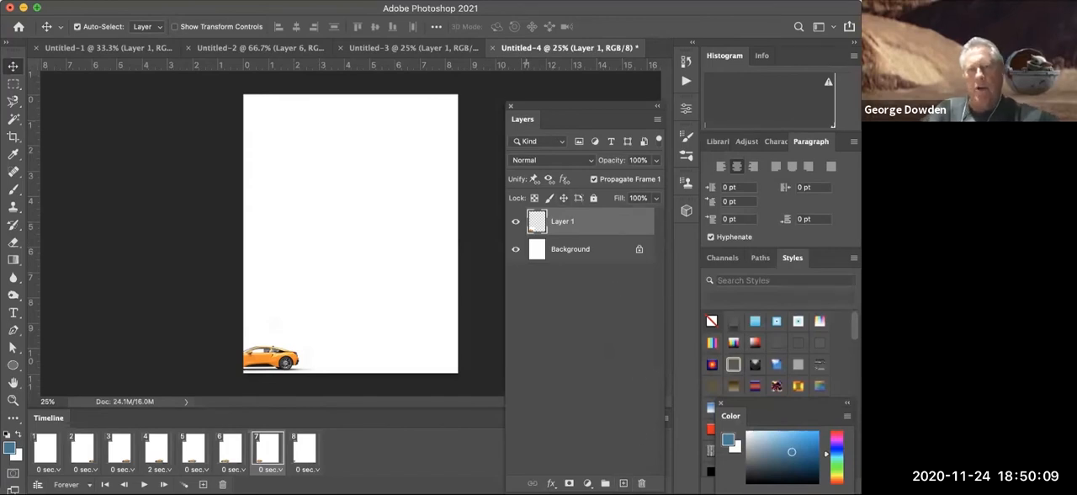
{"action": "left_click", "coordinate": [622, 482]}
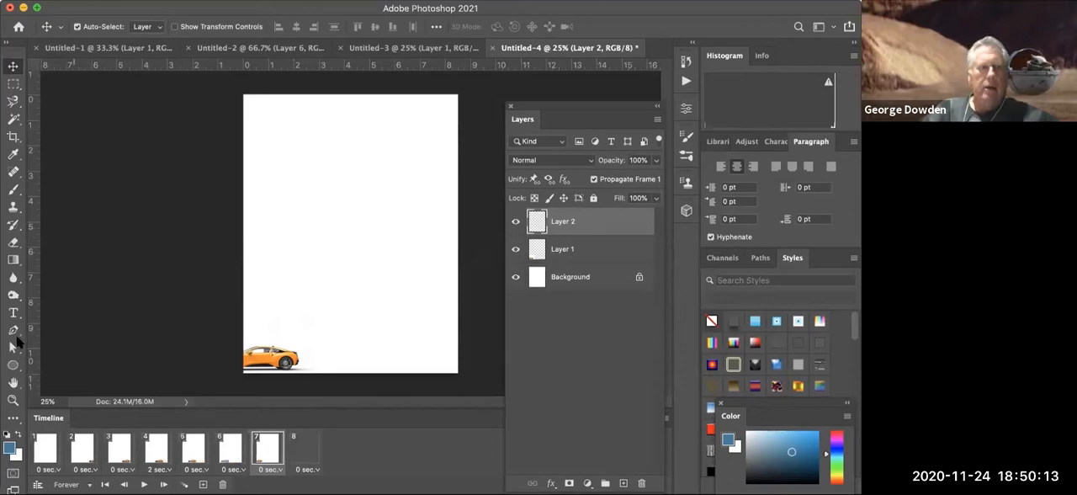
{"action": "left_click", "coordinate": [13, 312]}
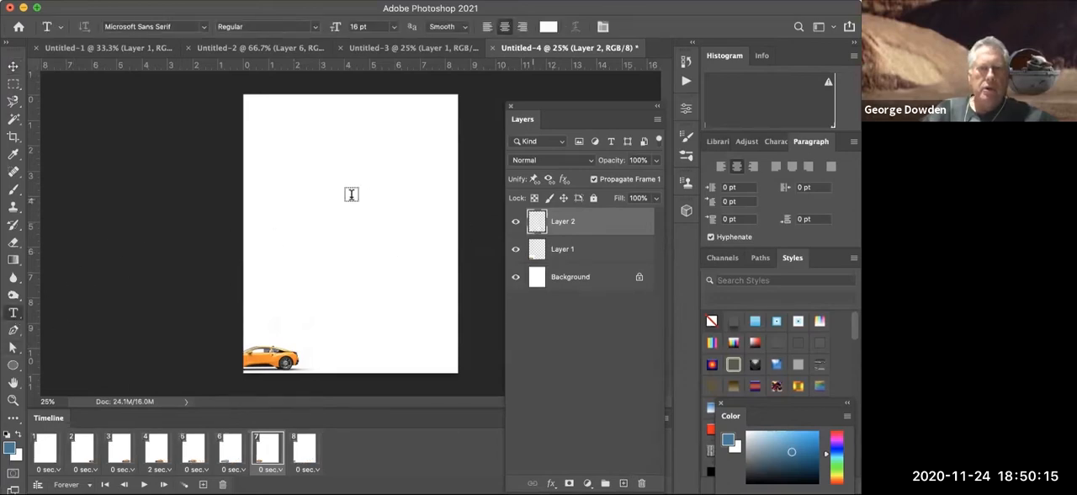
{"action": "left_click", "coordinate": [283, 175]}
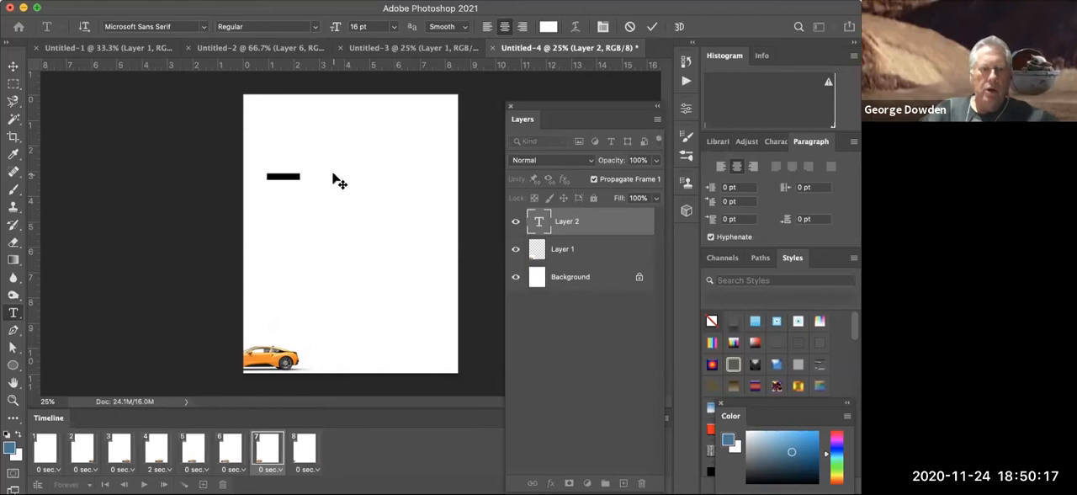
{"action": "key", "text": "BackSpace"}
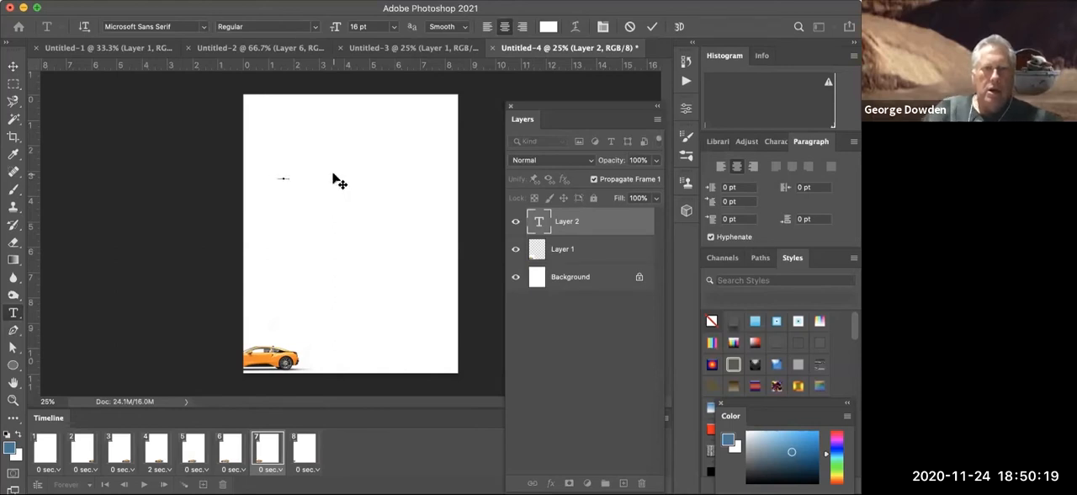
{"action": "left_click_drag", "start_coordinate": [289, 173], "coordinate": [259, 170]}
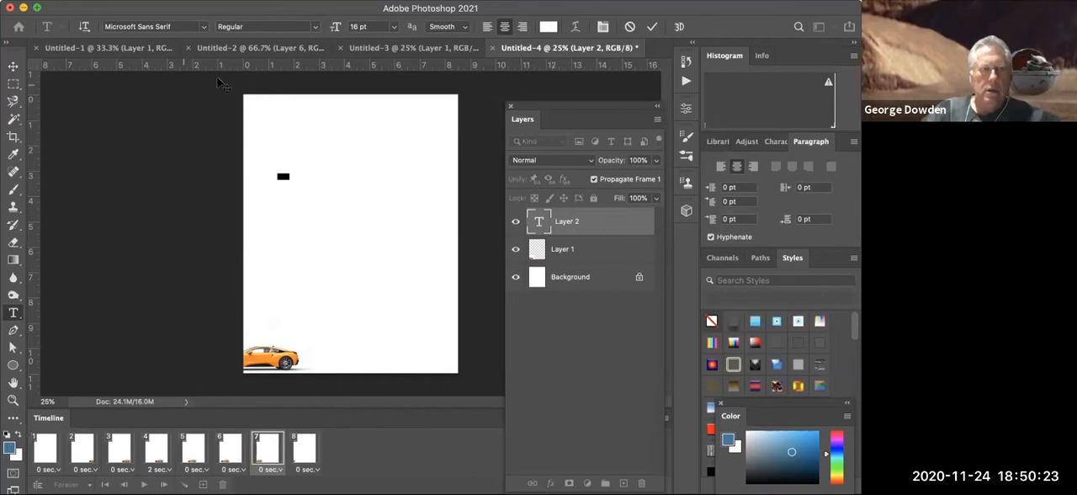
- Set the selected text's size to 60 pt and colour it with the foreground blue 397b9a
{"action": "left_click", "coordinate": [392, 28]}
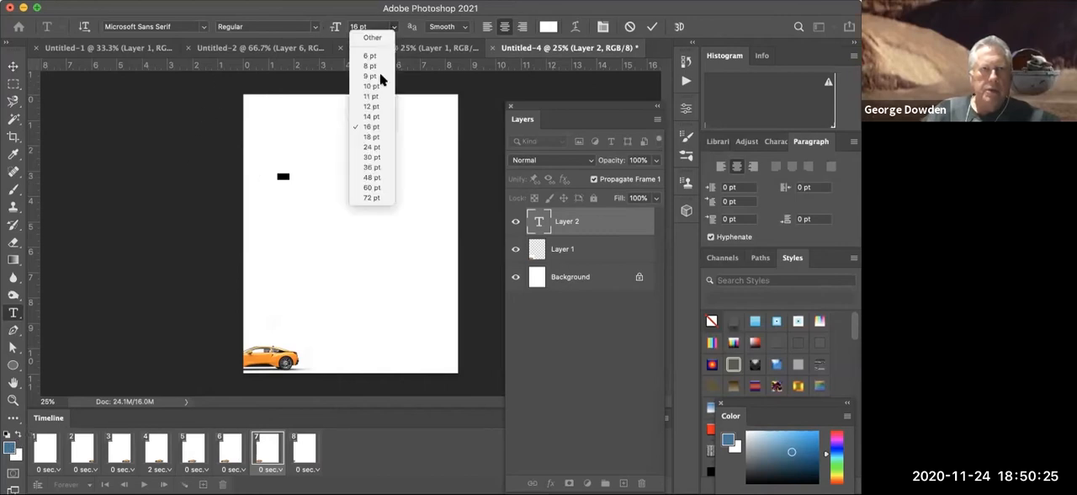
{"action": "left_click", "coordinate": [370, 185]}
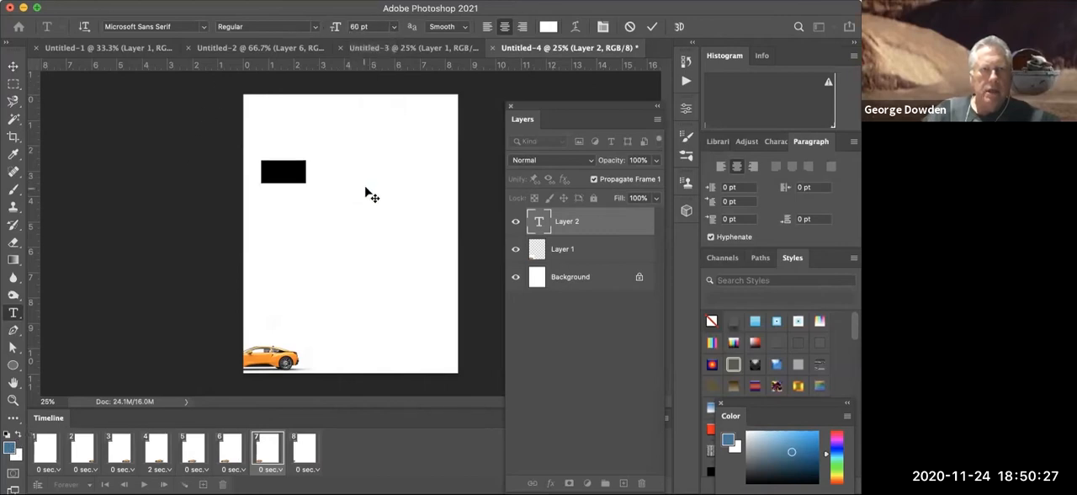
{"action": "left_click", "coordinate": [9, 448]}
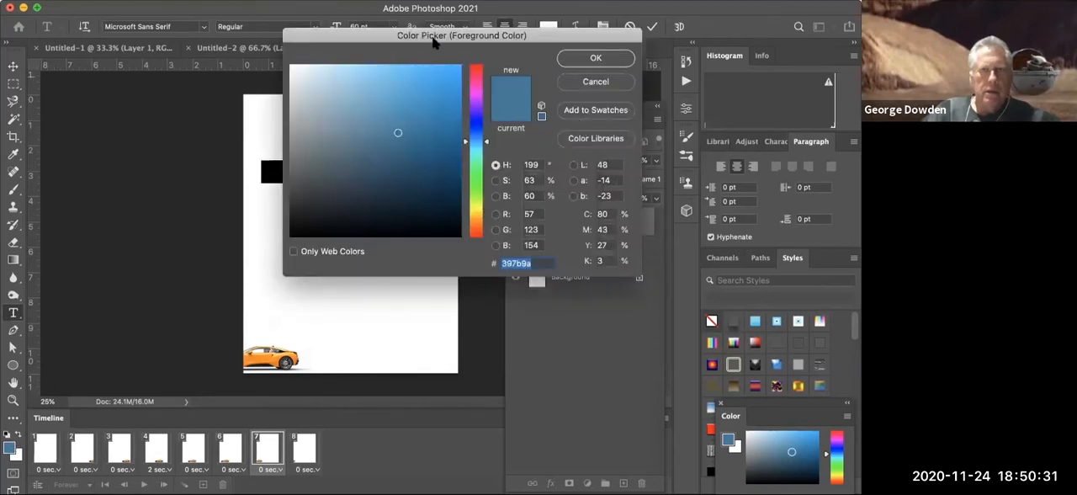
{"action": "left_click_drag", "start_coordinate": [430, 35], "coordinate": [448, 207]}
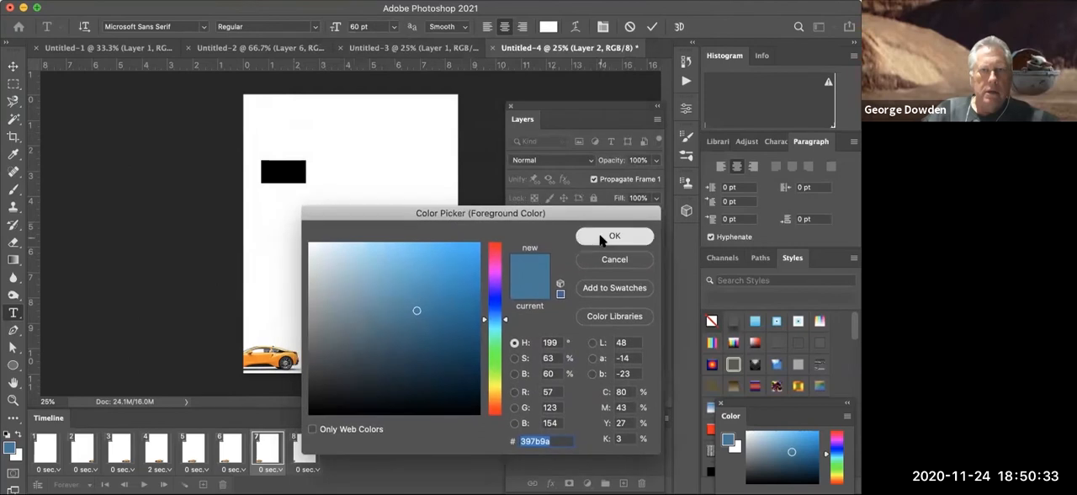
{"action": "left_click", "coordinate": [600, 241]}
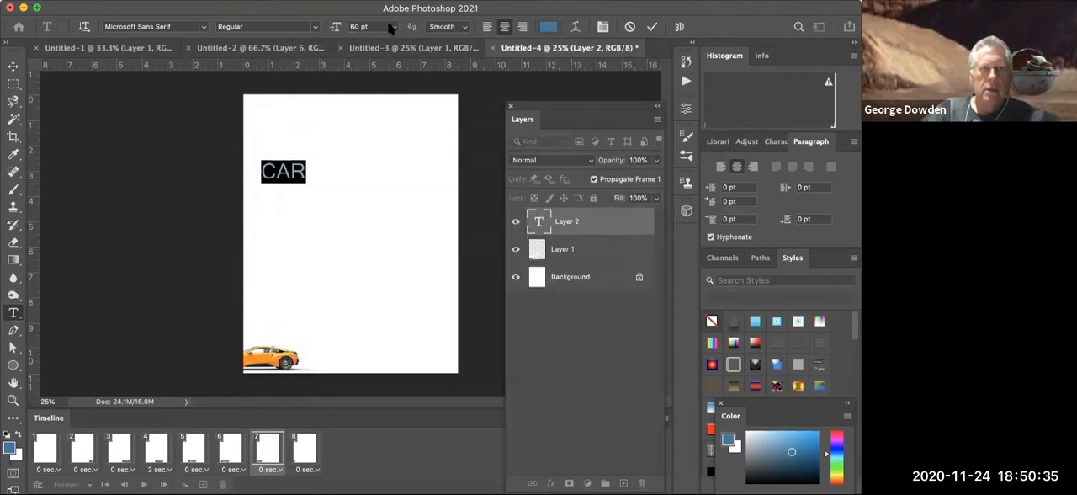
- Enlarge the CAR text to 90 pt and commit it
{"action": "left_click", "coordinate": [365, 23]}
{"action": "type", "text": "90"}
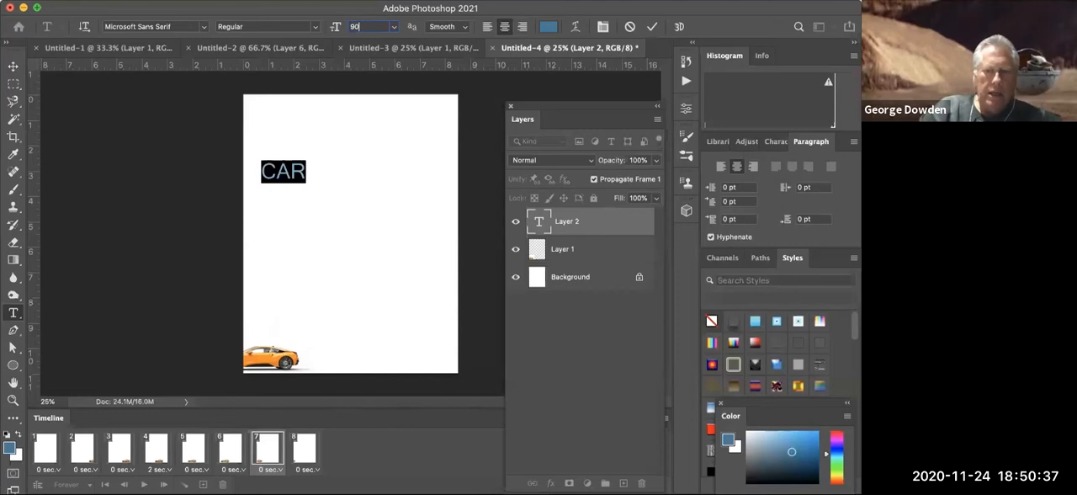
{"action": "key", "text": "Return"}
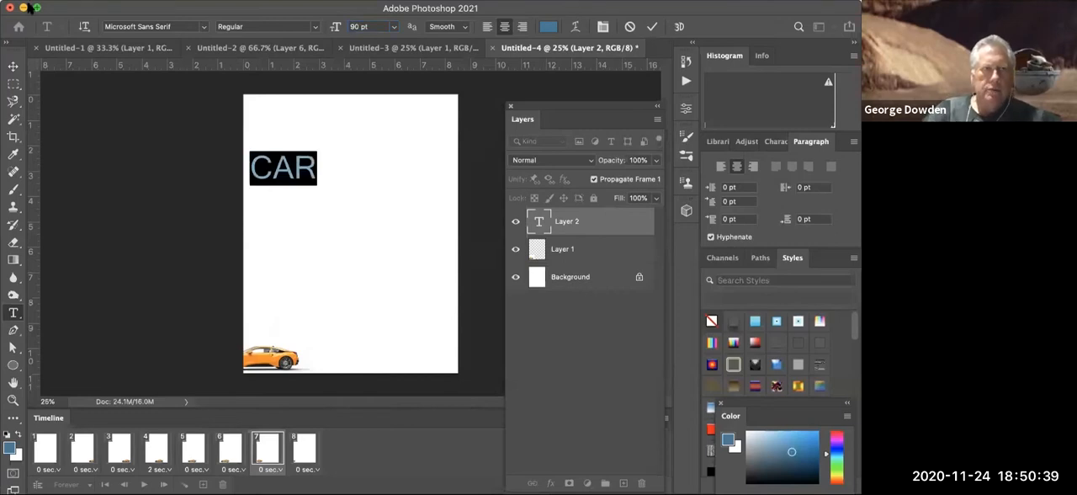
{"action": "left_click", "coordinate": [15, 66]}
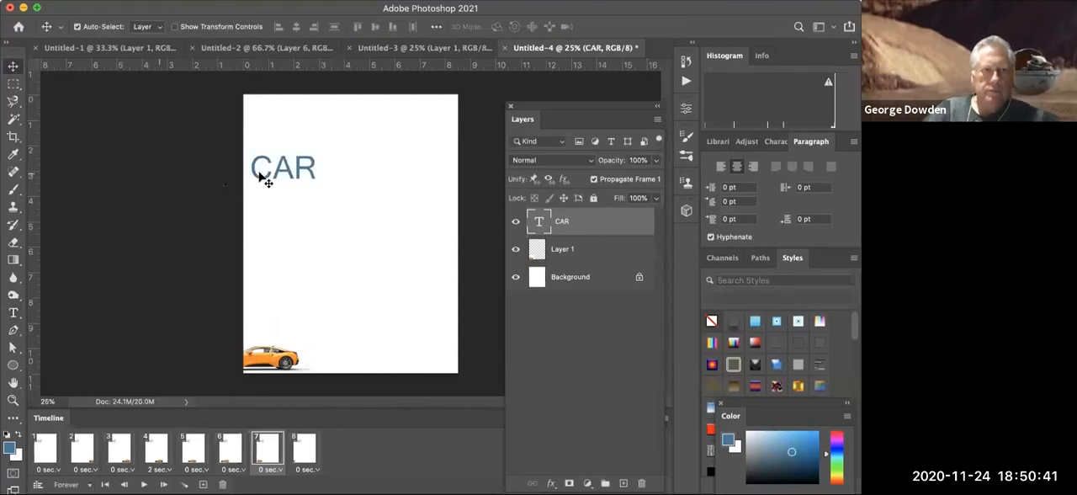
- Move the CAR text to the middle of the page in frame 7 and play the animation
{"action": "left_click_drag", "start_coordinate": [257, 176], "coordinate": [321, 264]}
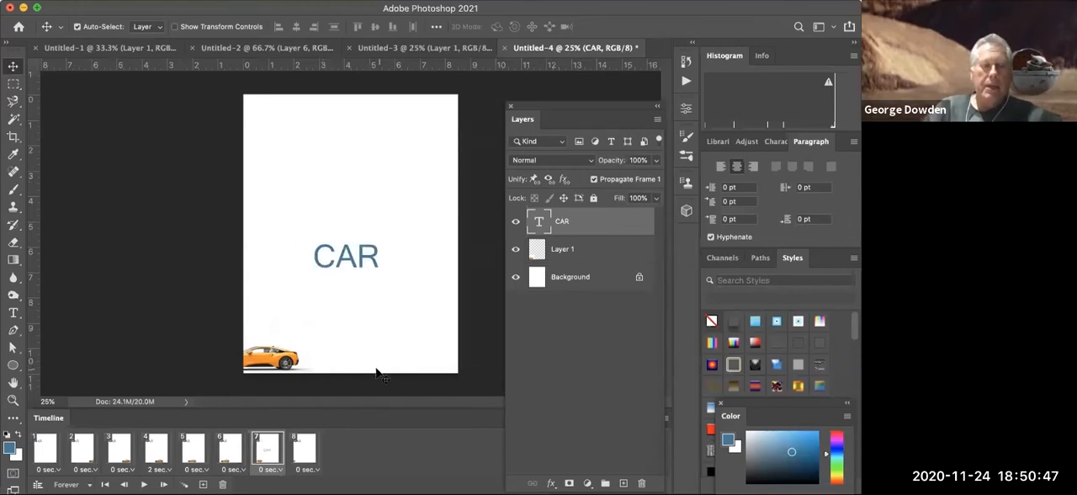
{"action": "key", "text": "space"}
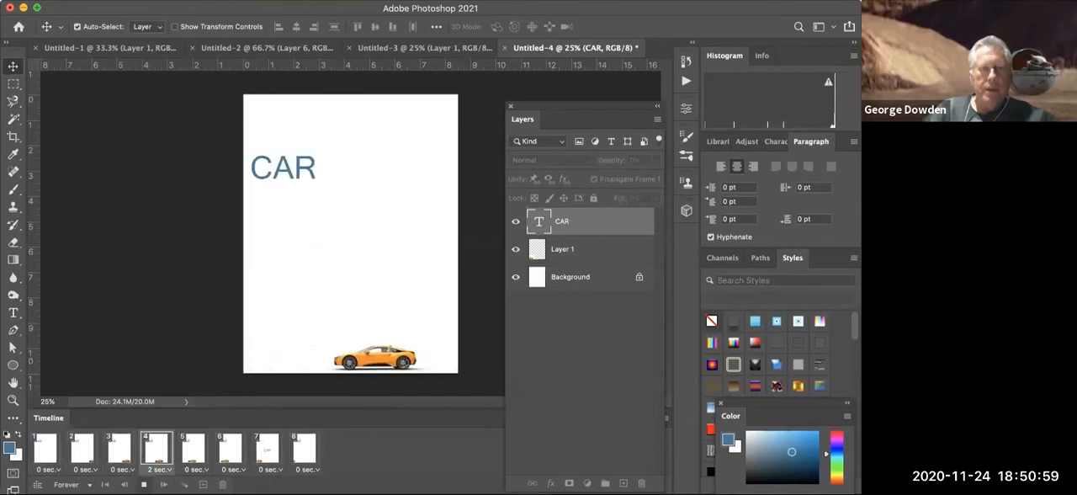
{"action": "key", "text": "space"}
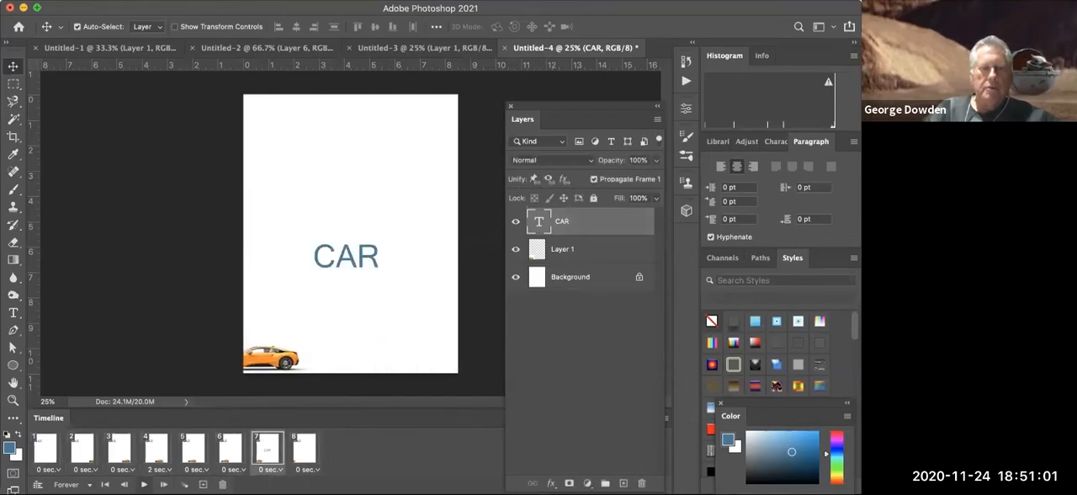
- Move the CAR text to the middle of the page in frame 1 and play the animation again
{"action": "left_click", "coordinate": [40, 455]}
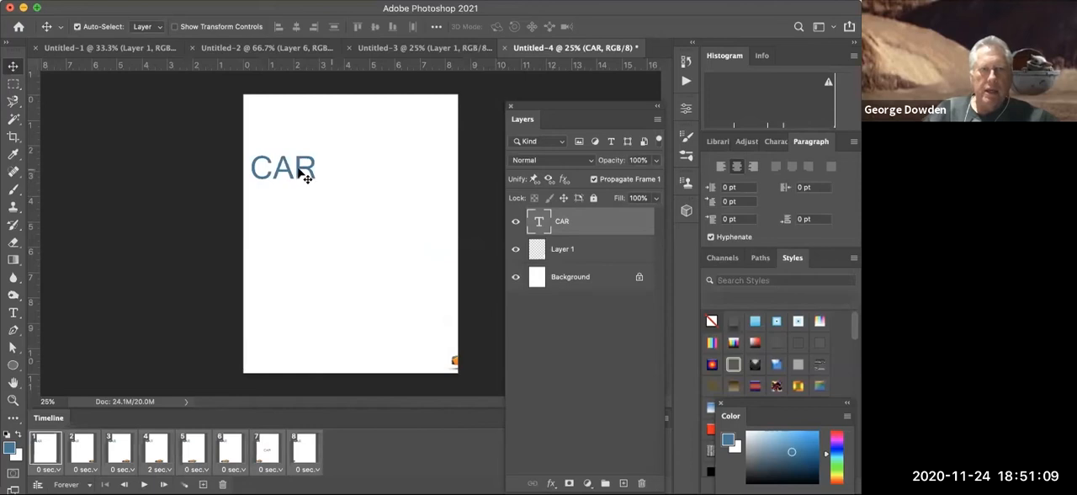
{"action": "left_click_drag", "start_coordinate": [303, 173], "coordinate": [356, 261]}
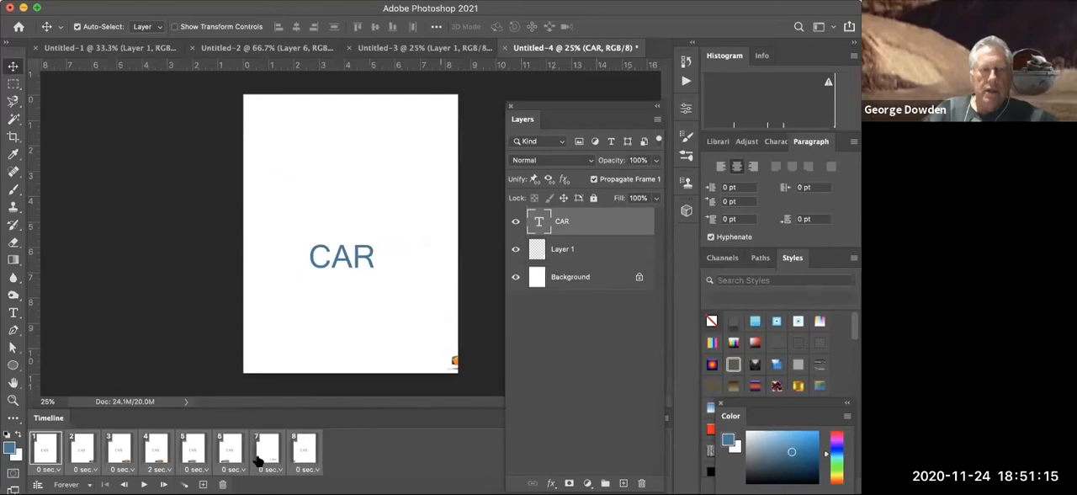
{"action": "key", "text": "space"}
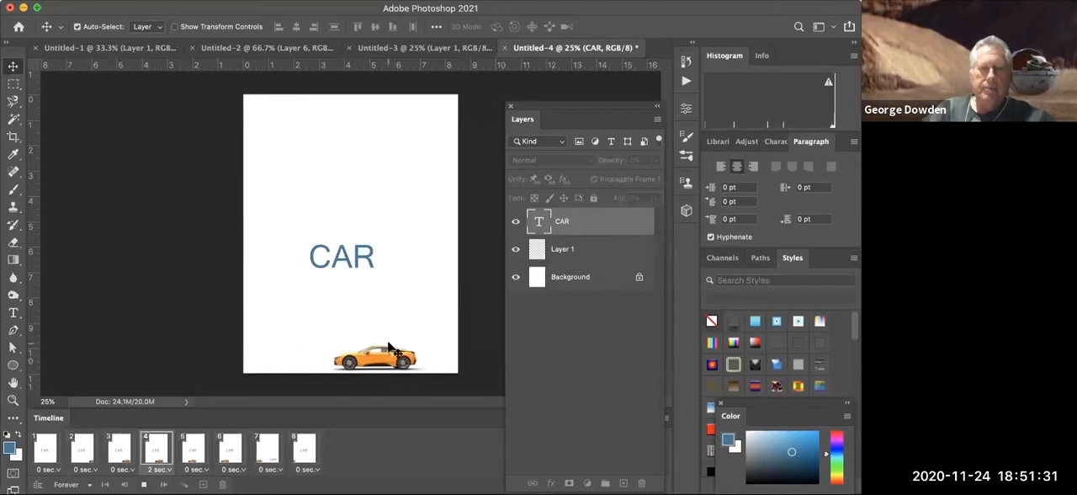
{"action": "key", "text": "space"}
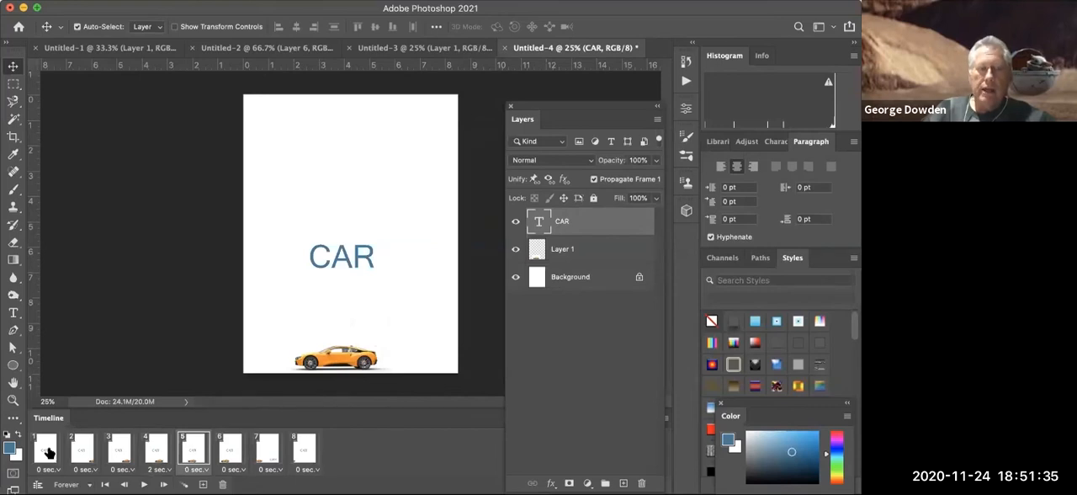
- Hide the CAR text layer from frame 1 so the change propagates, and check frames 2 and 3
{"action": "left_click", "coordinate": [48, 453]}
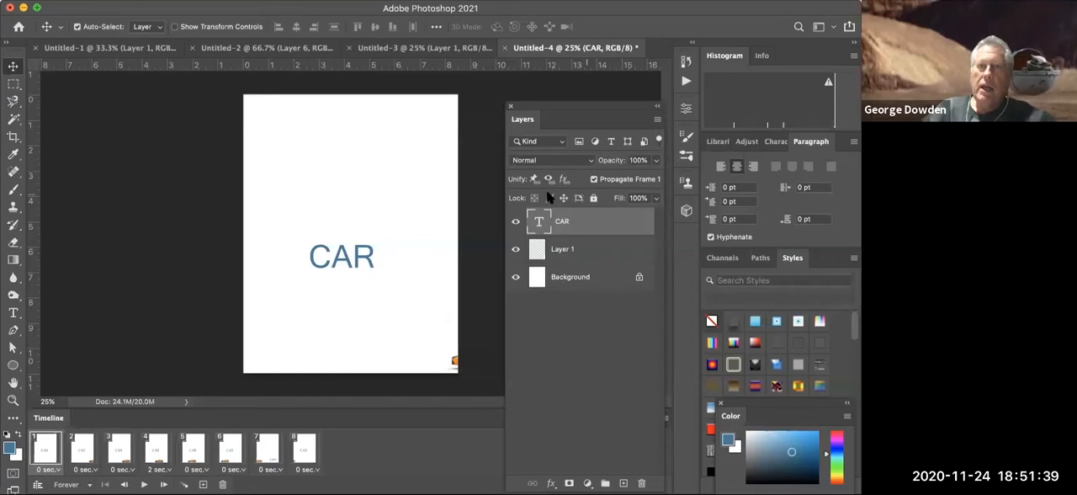
{"action": "left_click", "coordinate": [515, 221]}
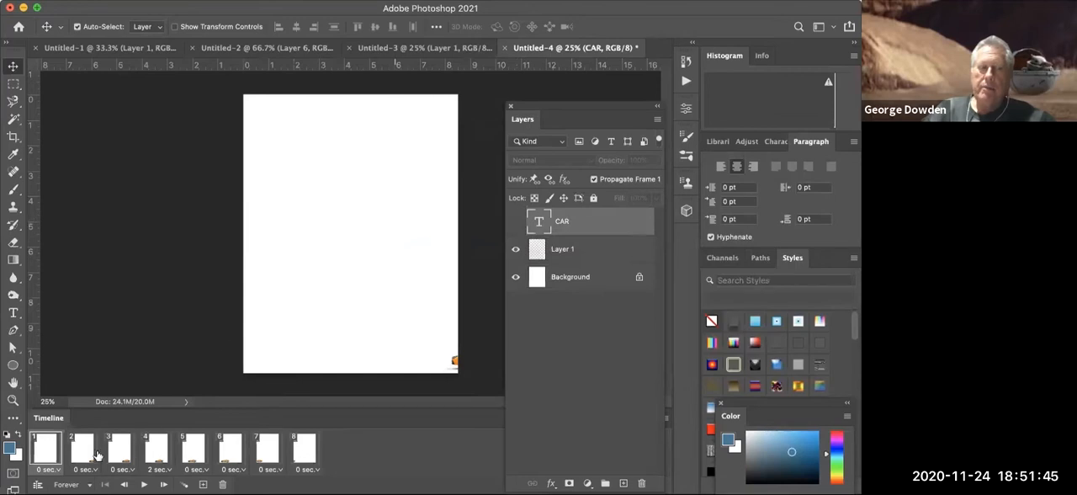
{"action": "left_click", "coordinate": [87, 455]}
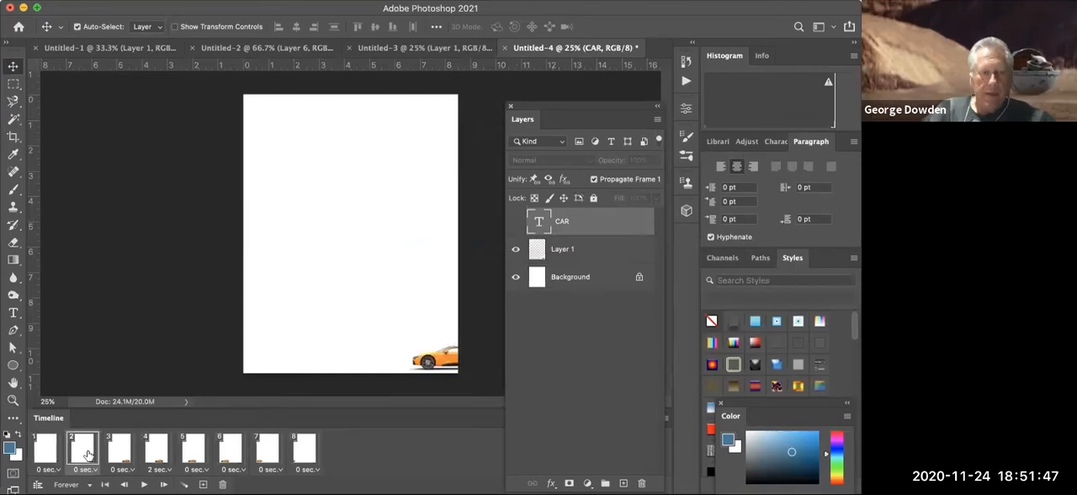
{"action": "left_click", "coordinate": [114, 455]}
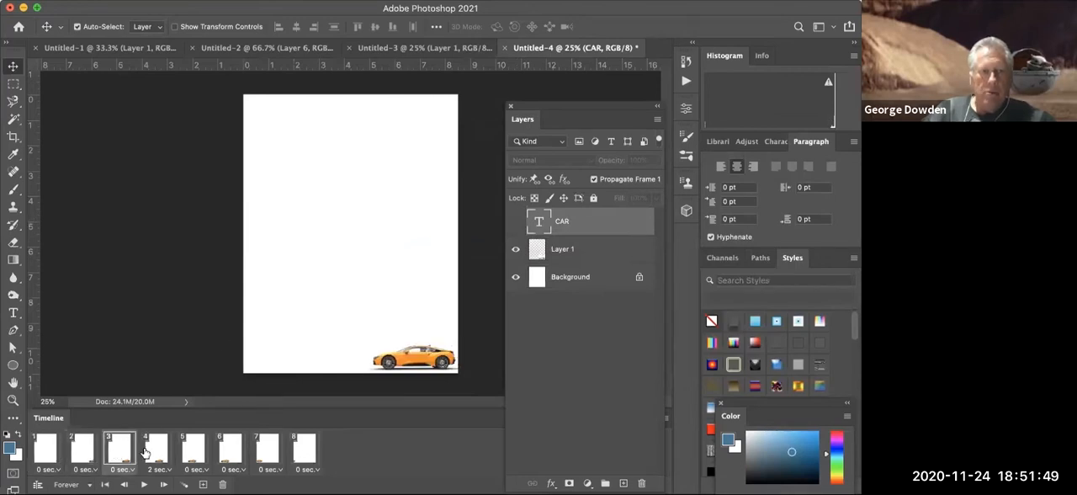
- Show the CAR text layer in frame 4 and play the animation
{"action": "left_click", "coordinate": [155, 451]}
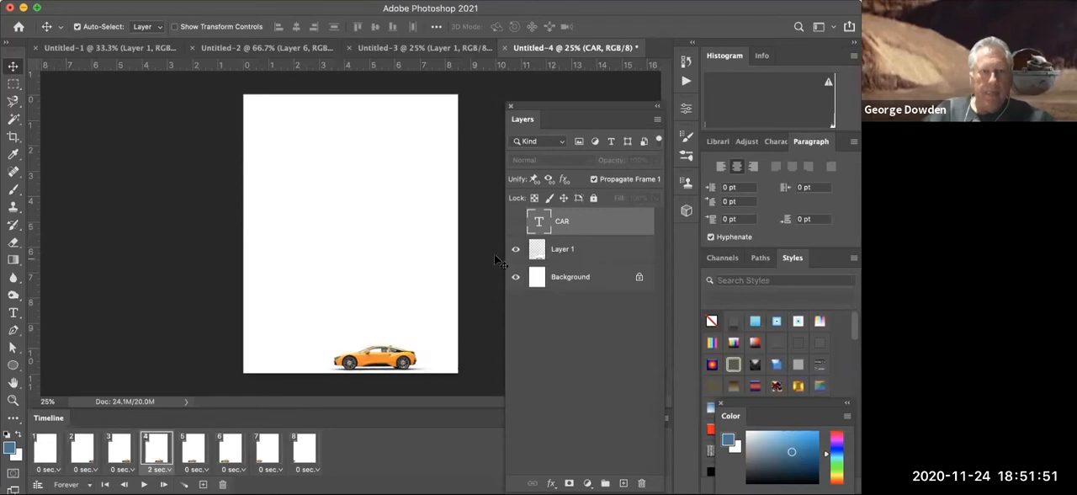
{"action": "left_click", "coordinate": [516, 223]}
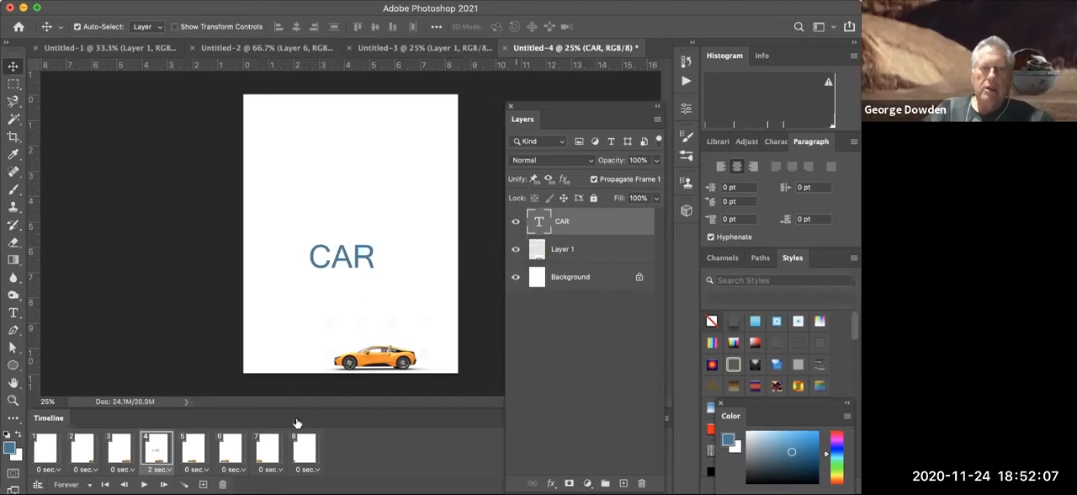
{"action": "key", "text": "space"}
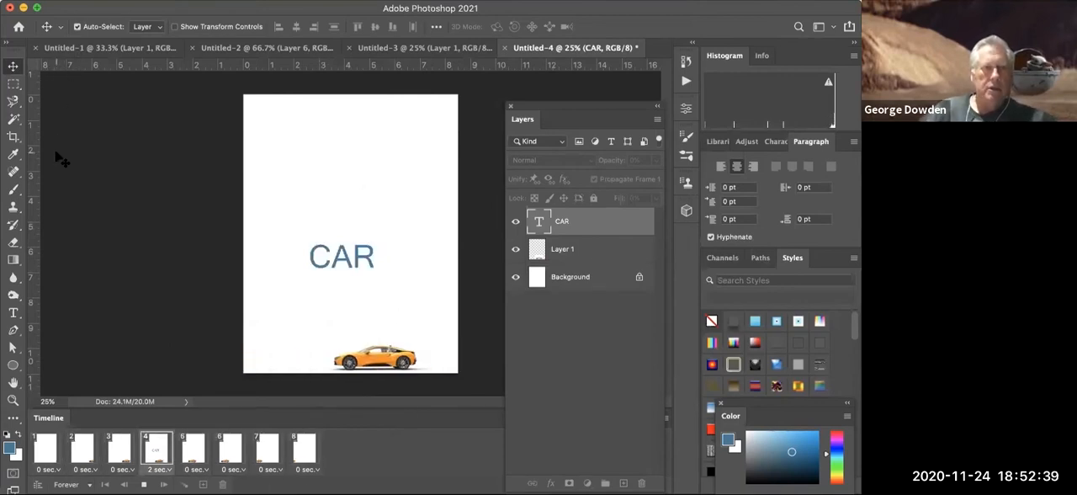
- Switch to the Untitled-3 ball animation and open its Save for Web (Legacy) export
{"action": "left_click", "coordinate": [412, 49]}
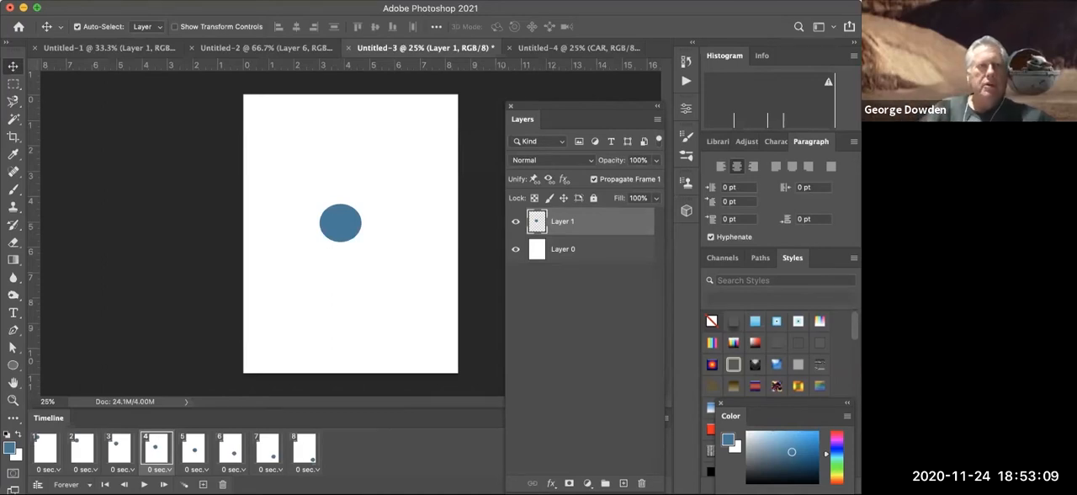
{"action": "left_click", "coordinate": [105, 1]}
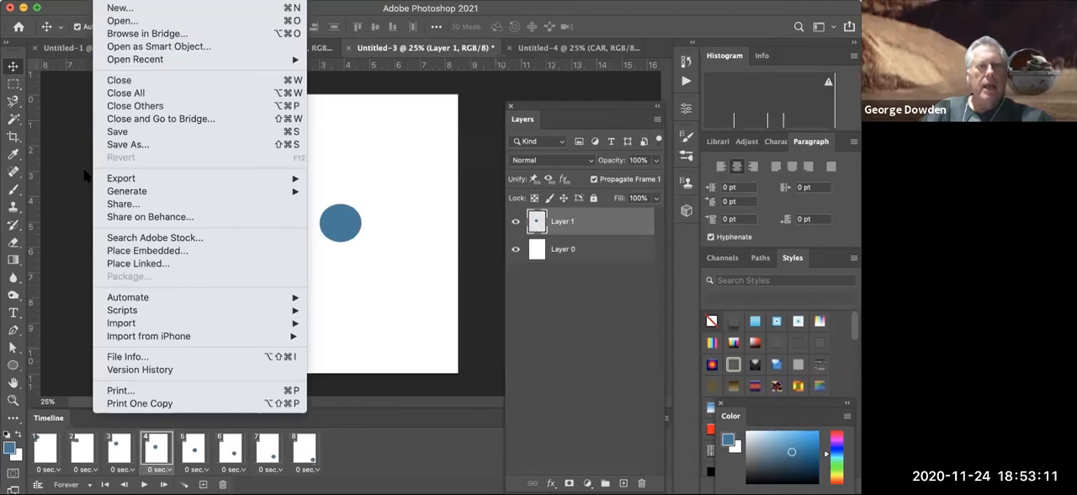
{"action": "mouse_move", "coordinate": [117, 178]}
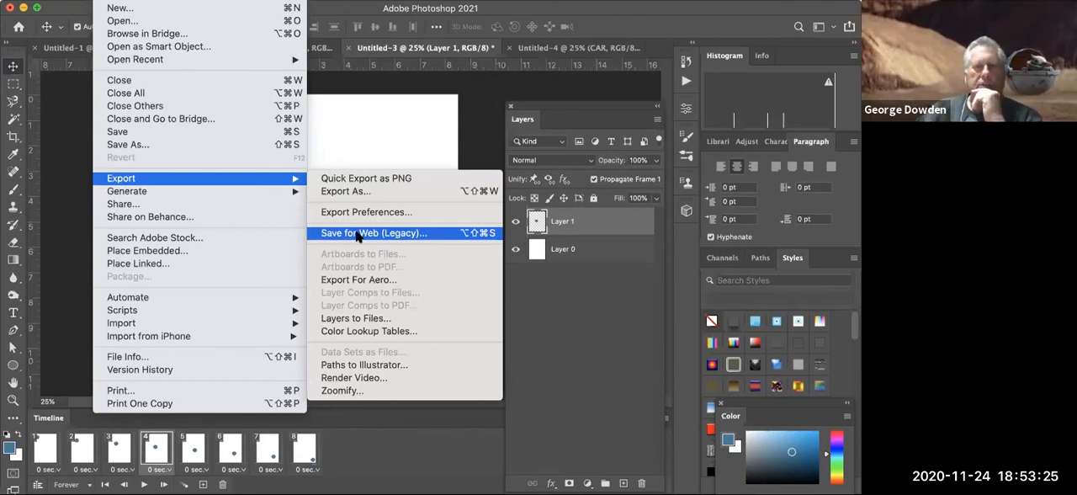
{"action": "left_click", "coordinate": [356, 233]}
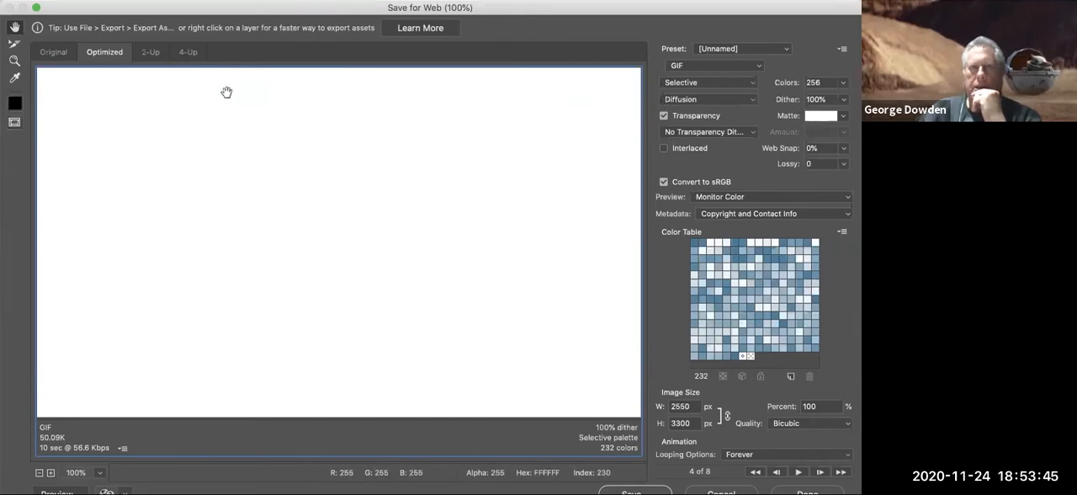
- Try JPEG as the export format and return it to GIF
{"action": "left_click", "coordinate": [709, 66]}
{"action": "left_click", "coordinate": [709, 67]}
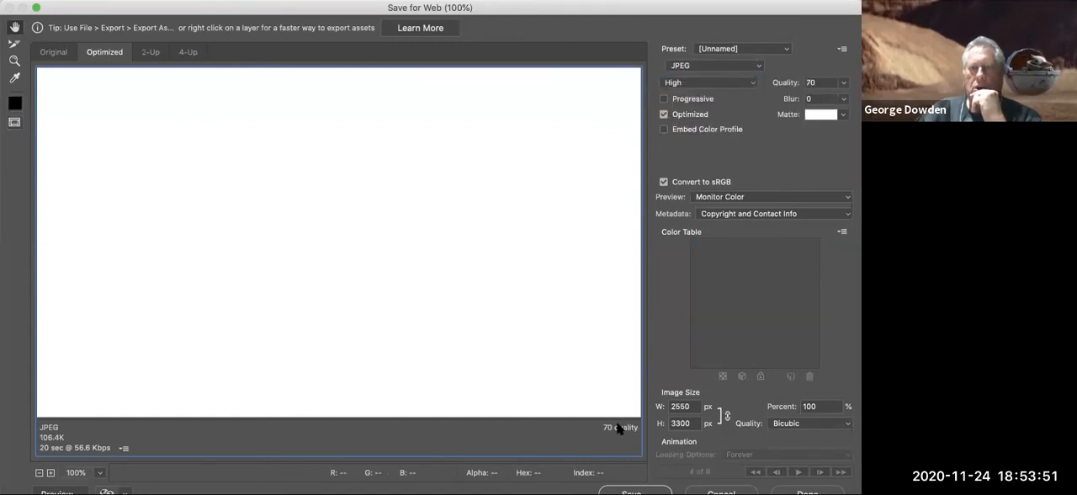
{"action": "left_click", "coordinate": [722, 67]}
{"action": "left_click", "coordinate": [711, 54]}
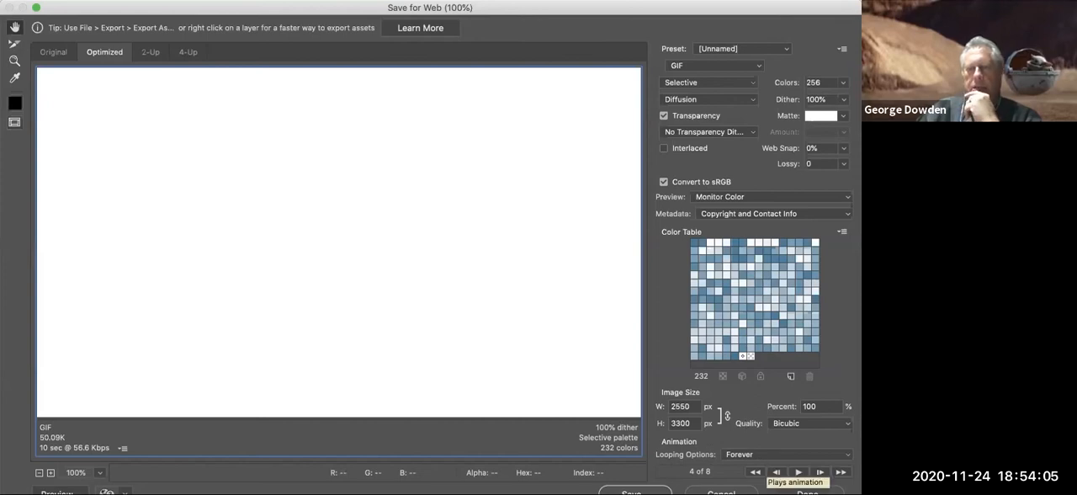
- Preview the full-size GIF animation and set its looping to a custom count of 3 times
{"action": "left_click", "coordinate": [797, 472]}
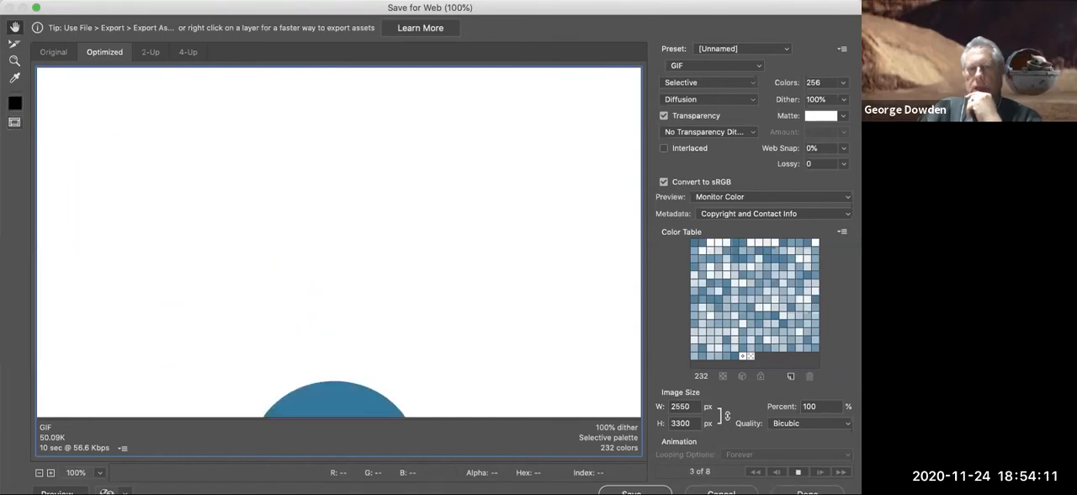
{"action": "left_click", "coordinate": [798, 472]}
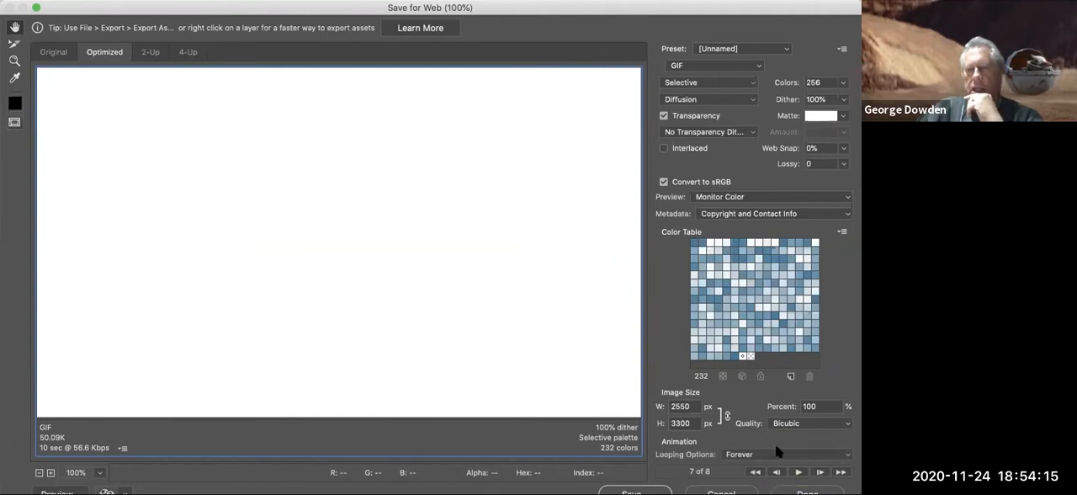
{"action": "left_click", "coordinate": [775, 455]}
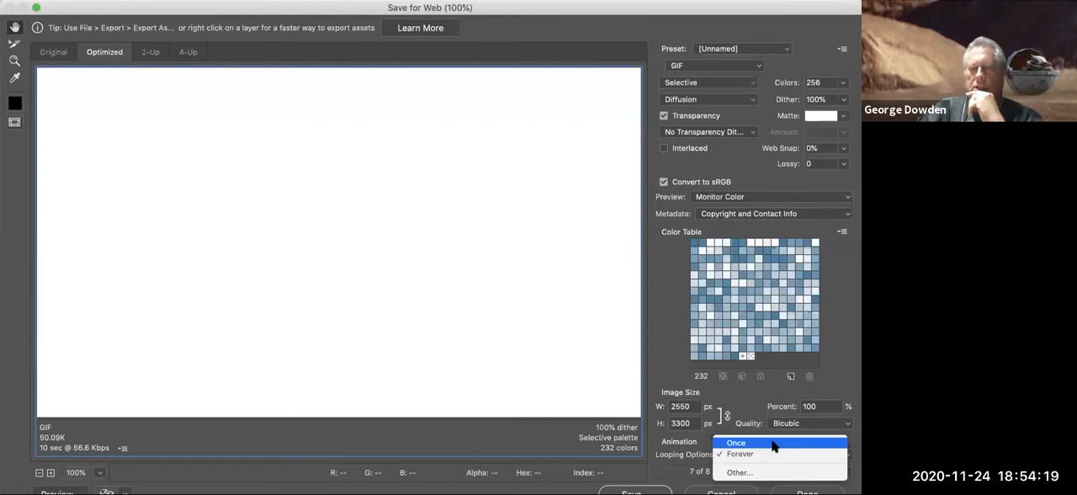
{"action": "left_click", "coordinate": [770, 472]}
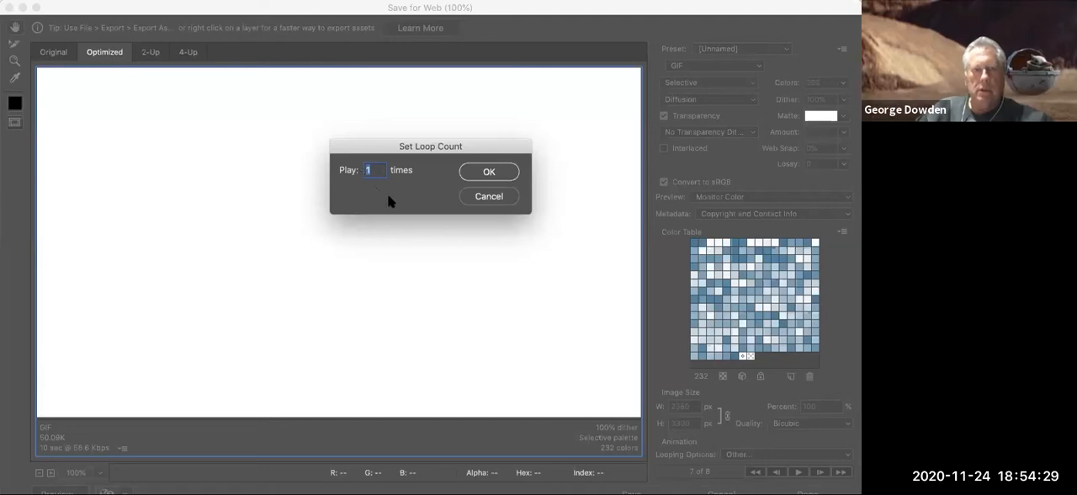
{"action": "left_click", "coordinate": [484, 172]}
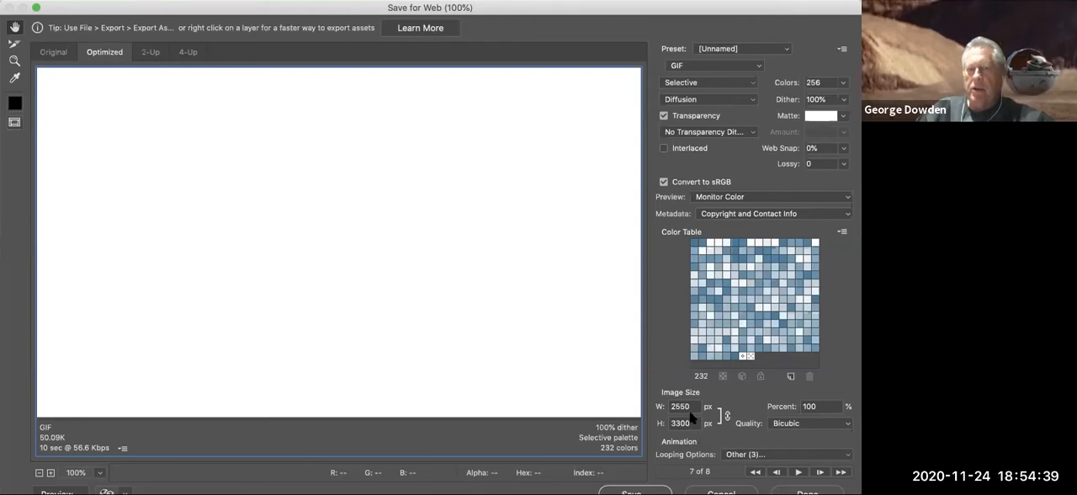
- Reduce the exported image width to 600 px and preview the resized animation
{"action": "left_click", "coordinate": [660, 406]}
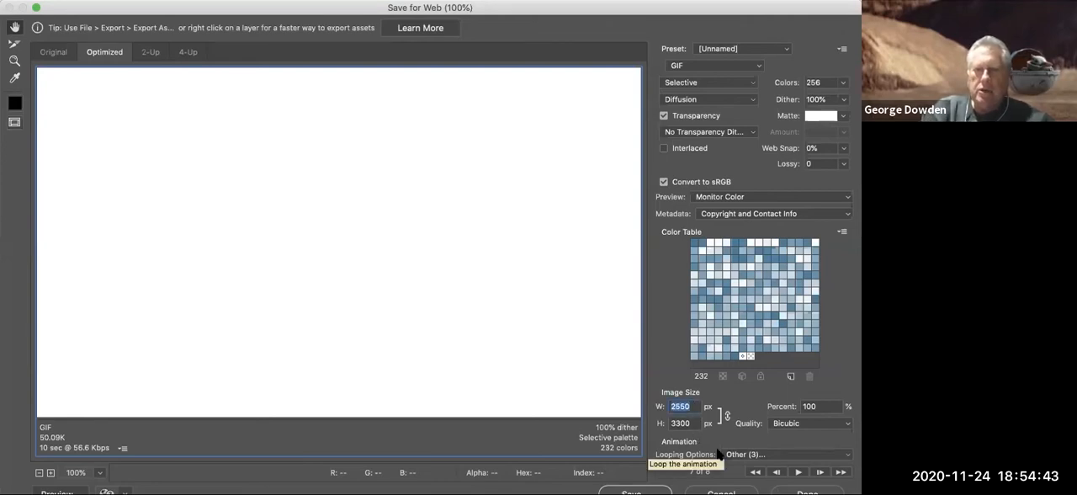
{"action": "type", "text": "600"}
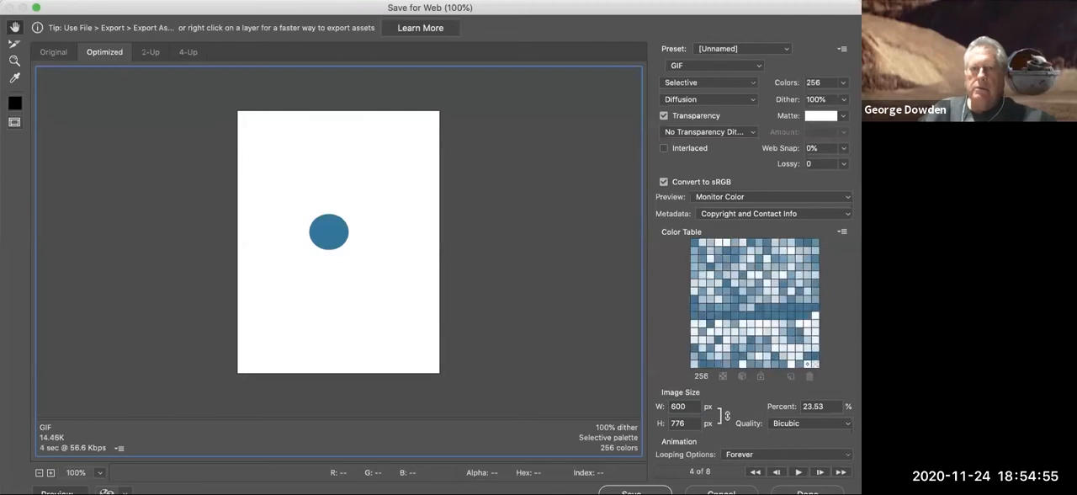
{"action": "left_click", "coordinate": [798, 473]}
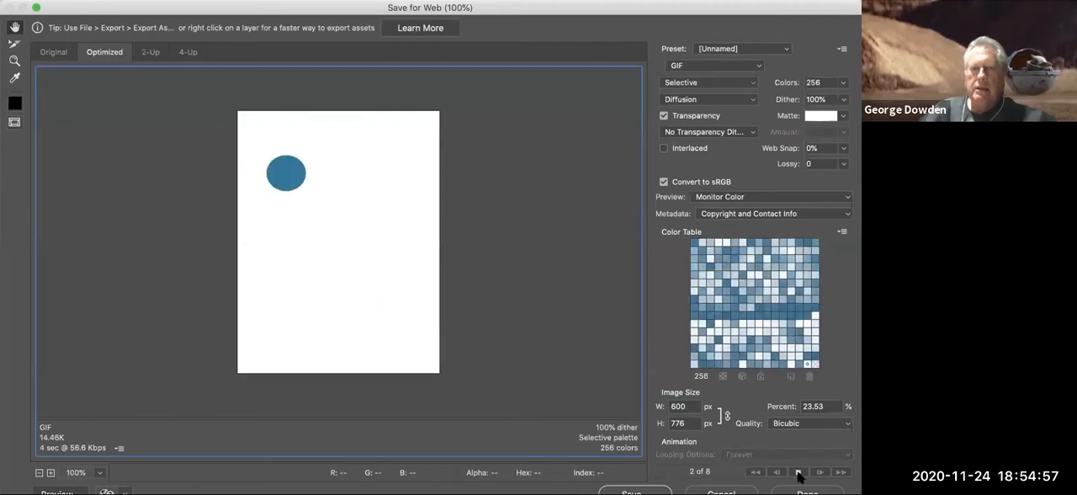
{"action": "left_click", "coordinate": [798, 473]}
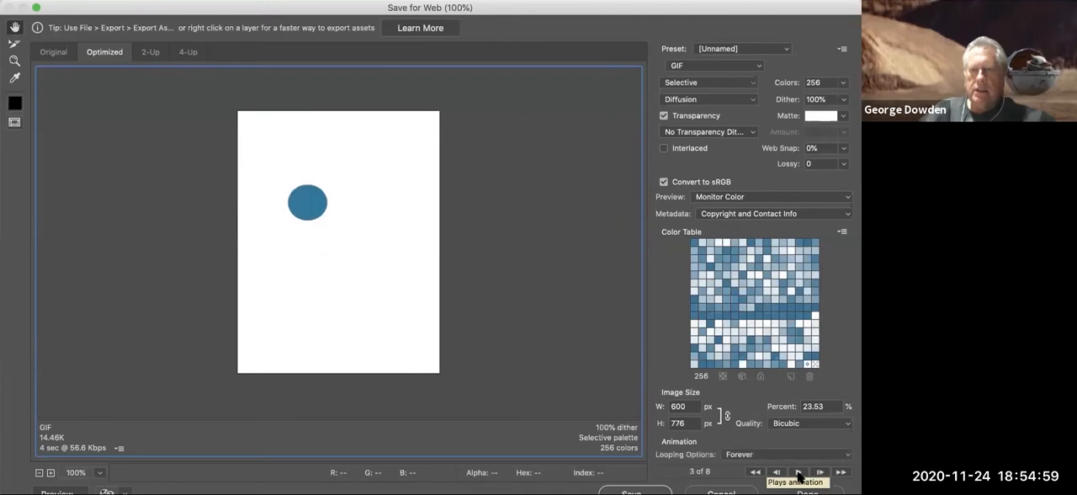
- Set the resized GIF's looping to play 3 times and preview the animation
{"action": "left_click", "coordinate": [788, 455]}
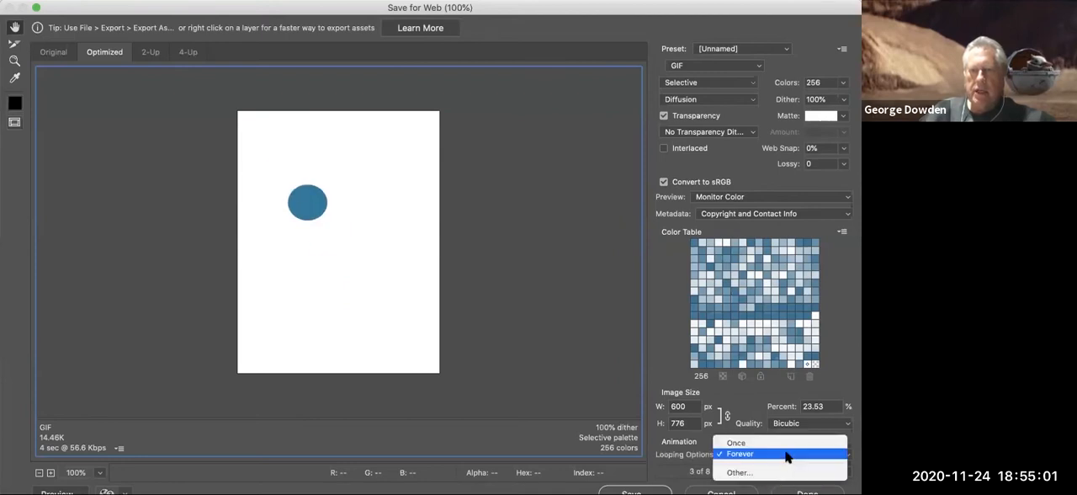
{"action": "left_click", "coordinate": [789, 472]}
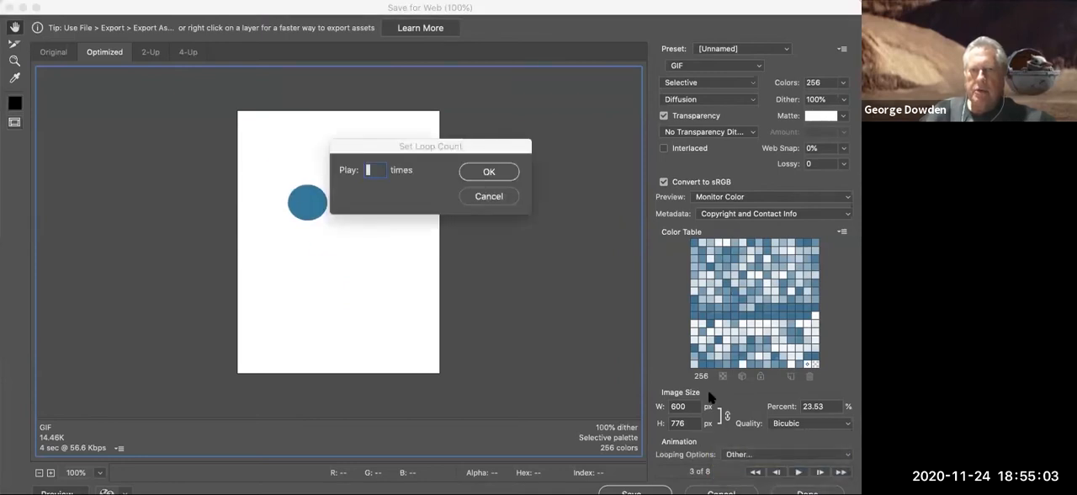
{"action": "type", "text": "3"}
{"action": "left_click", "coordinate": [488, 172]}
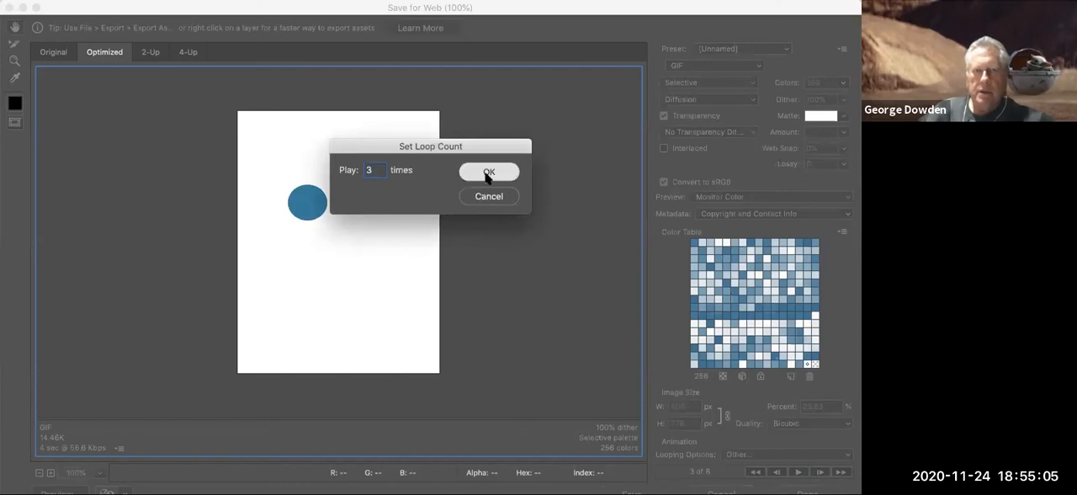
{"action": "left_click", "coordinate": [798, 474]}
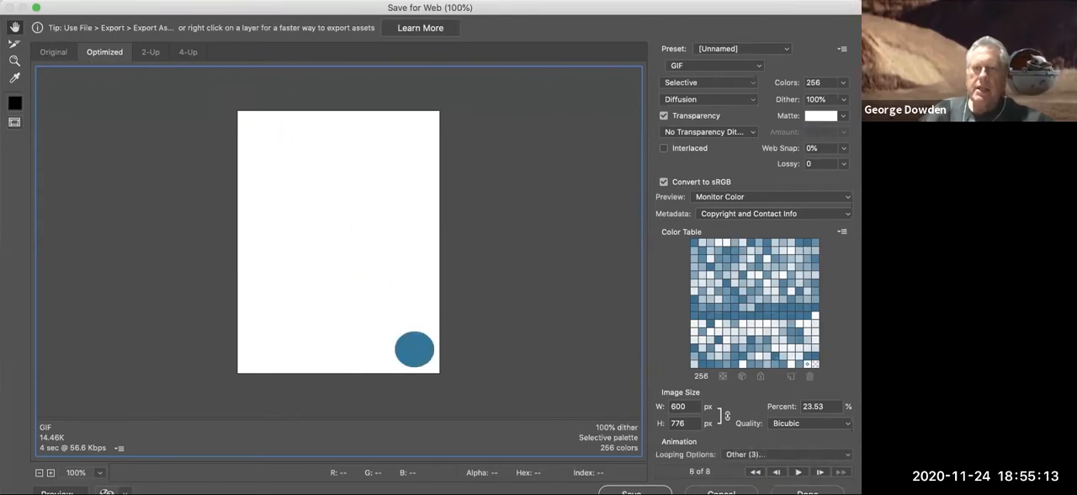
- Save the optimized animation as ball.gif in the class folder
{"action": "left_click", "coordinate": [635, 491]}
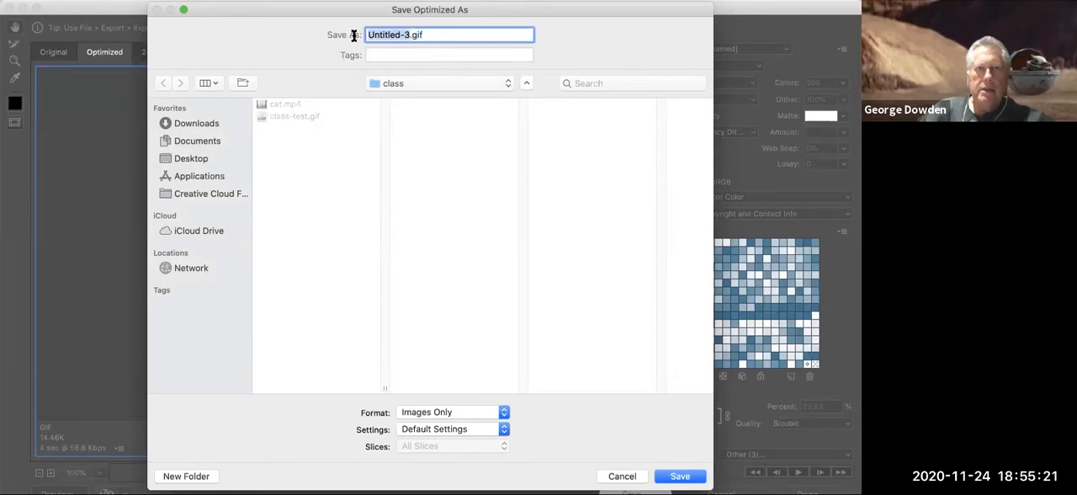
{"action": "type", "text": "ball"}
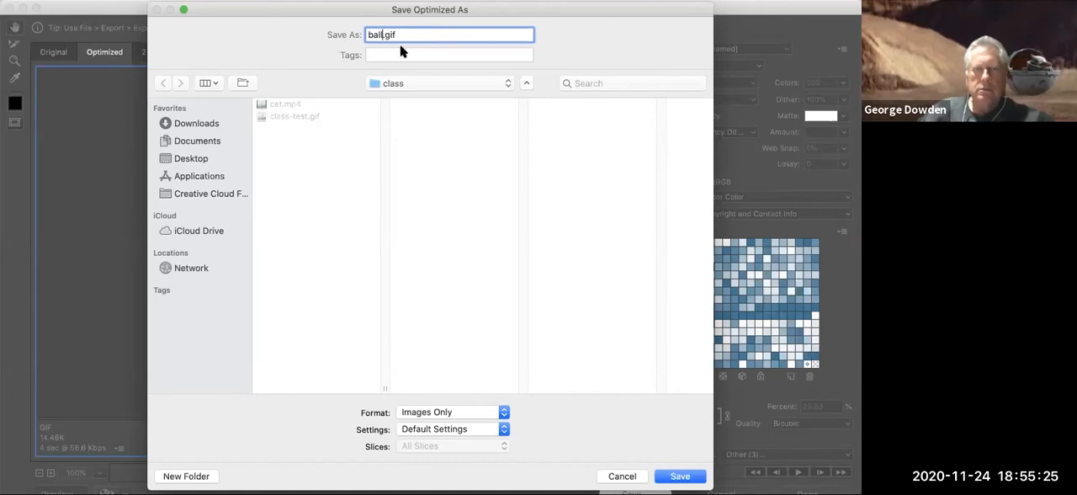
{"action": "key", "text": "Return"}
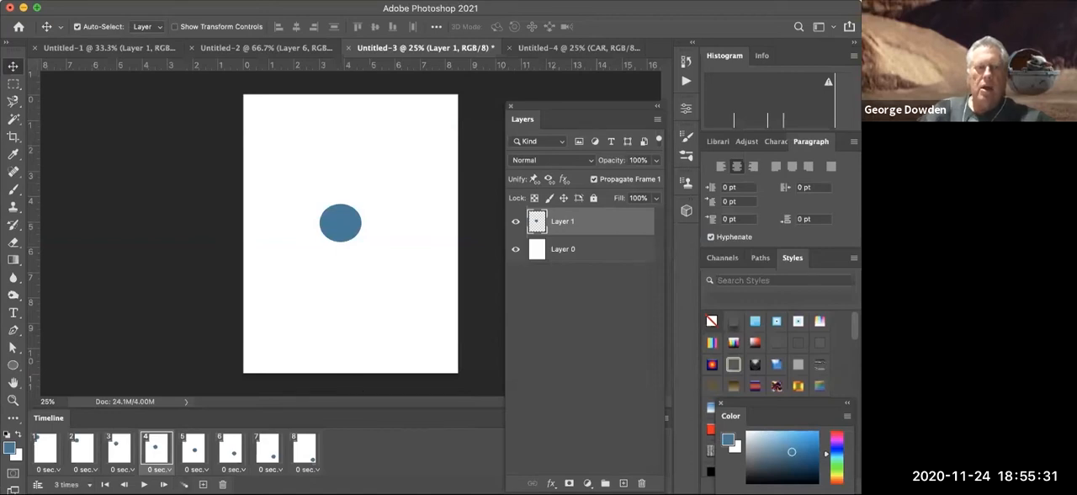
- Switch to Chrome, reload ball.gif to replay it, close it and return to Photoshop
{"action": "key", "text": "super+Tab"}
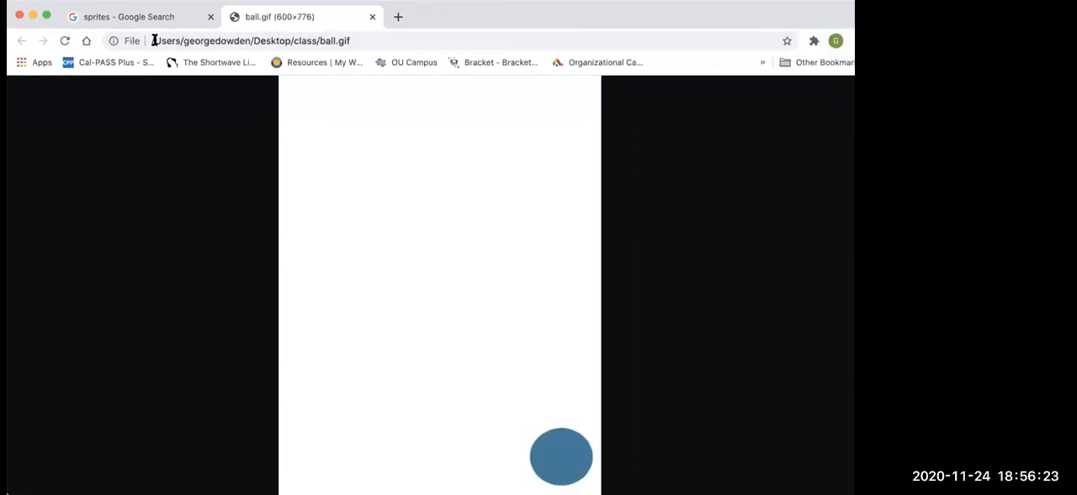
{"action": "left_click", "coordinate": [65, 42]}
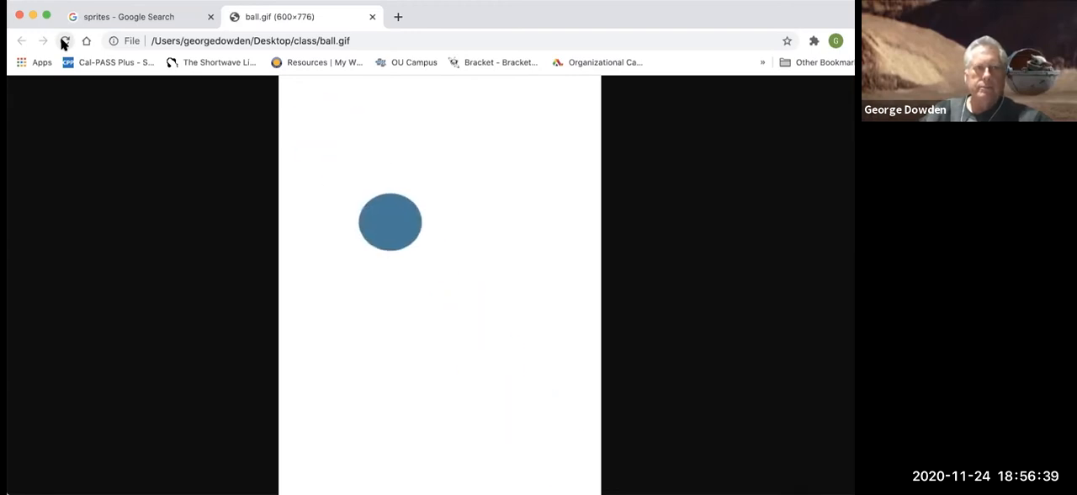
{"action": "left_click", "coordinate": [372, 17]}
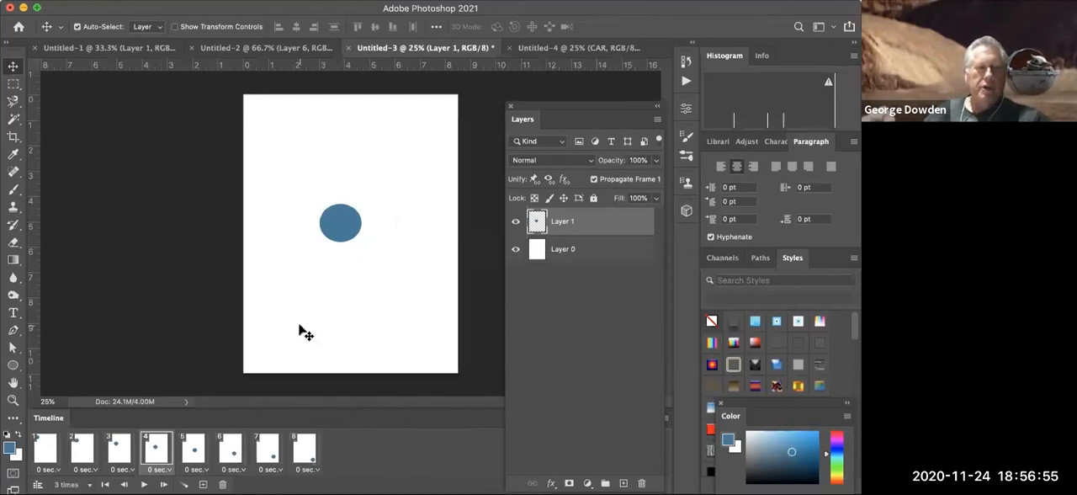
- Start a Render Video export of the ball animation and name the output file ball.mp4
{"action": "left_click", "coordinate": [89, 3]}
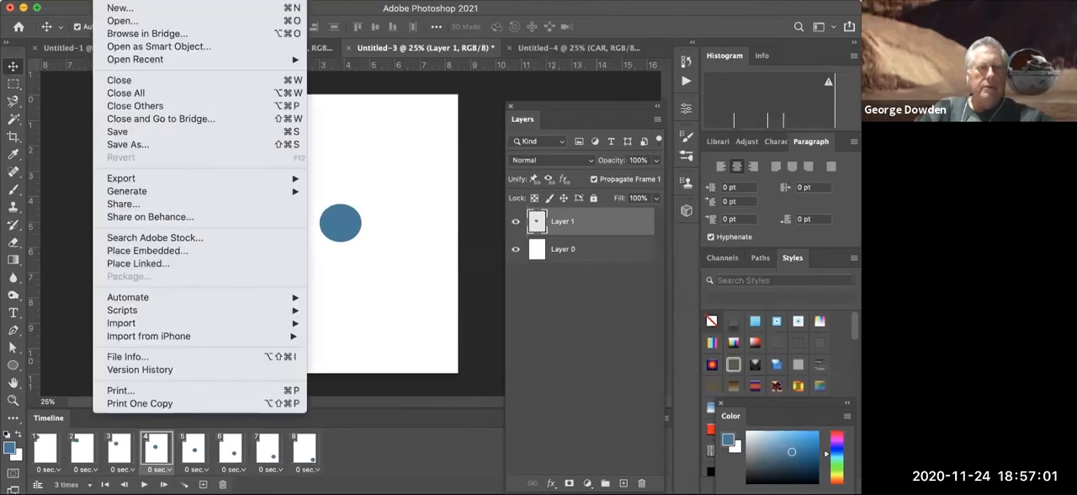
{"action": "mouse_move", "coordinate": [146, 180]}
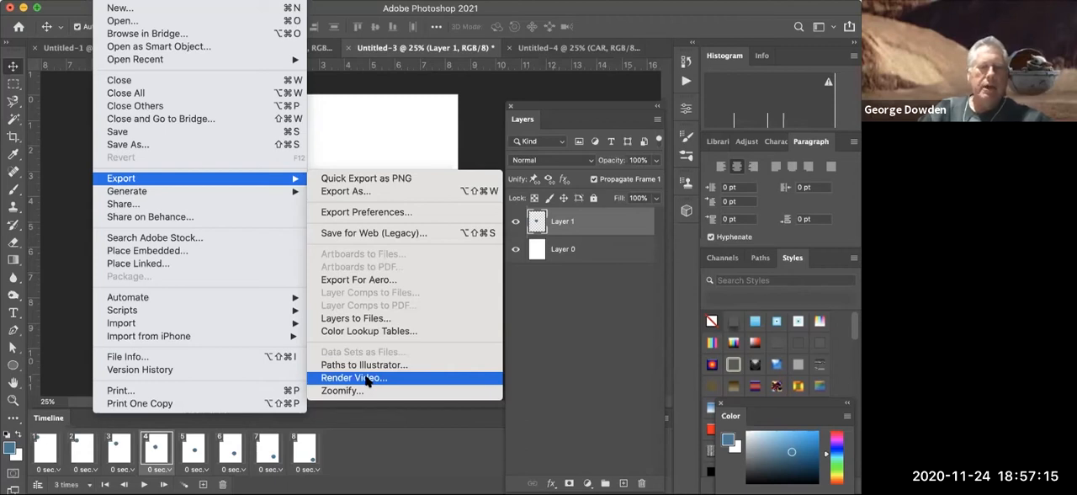
{"action": "left_click", "coordinate": [353, 377]}
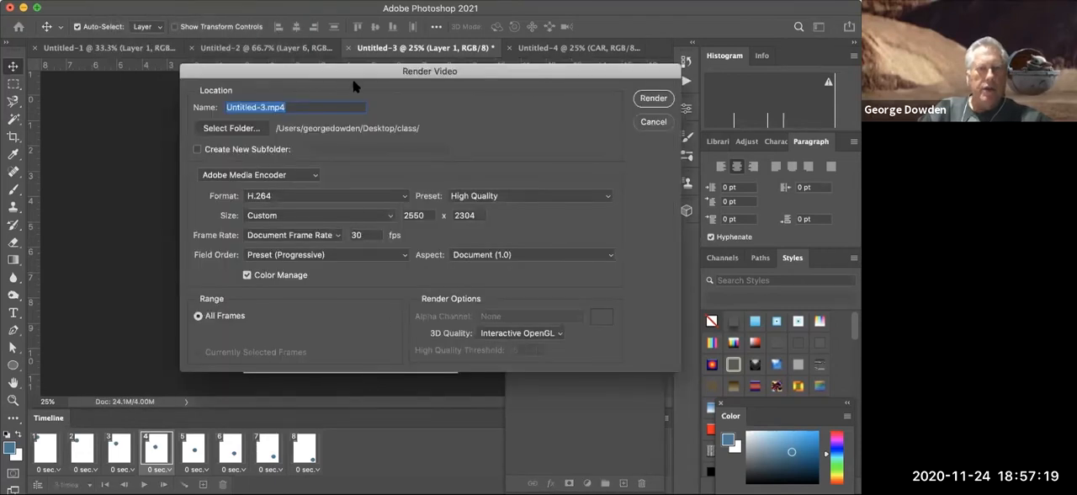
{"action": "left_click", "coordinate": [263, 106]}
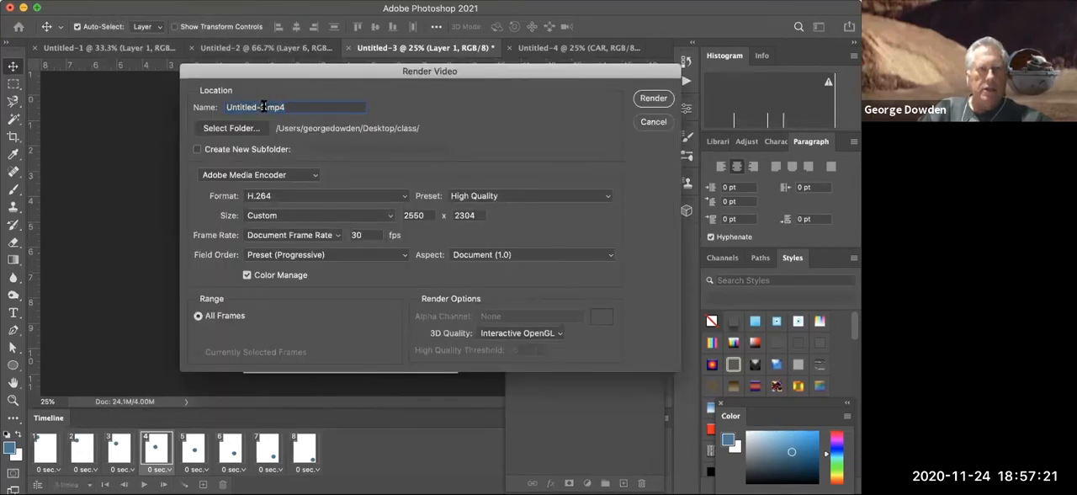
{"action": "left_click_drag", "start_coordinate": [263, 107], "coordinate": [198, 101]}
{"action": "type", "text": "ball"}
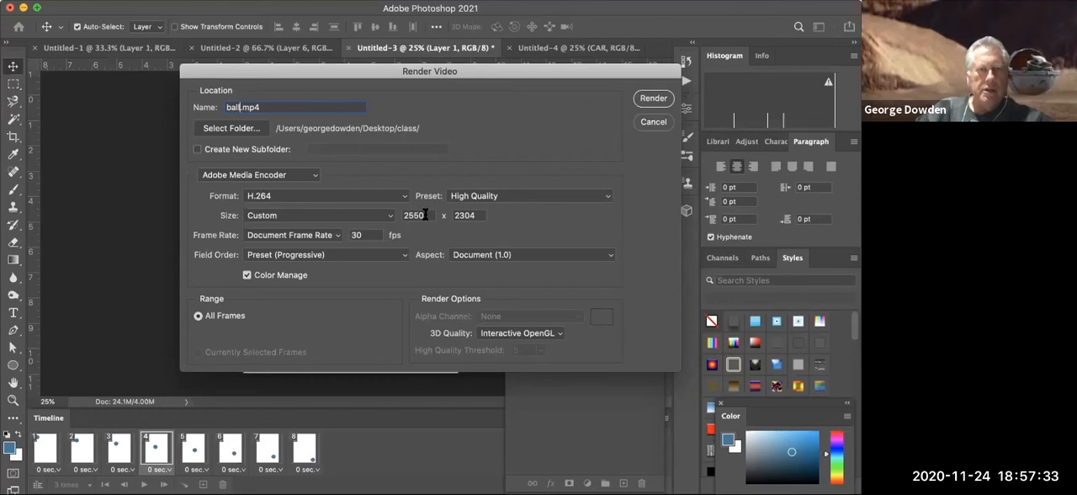
- Keep the custom video size, set the frame rate to 24 fps and render the video
{"action": "left_click", "coordinate": [392, 217]}
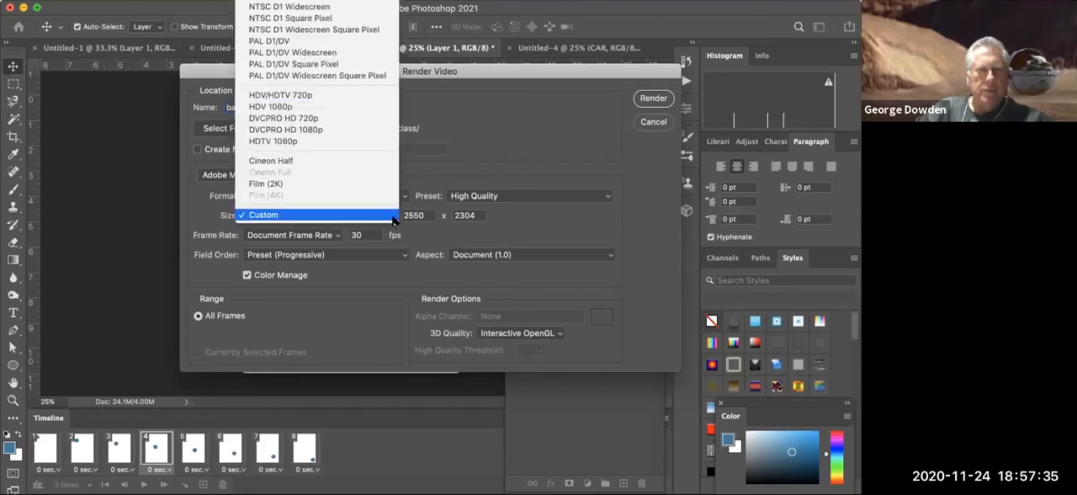
{"action": "left_click", "coordinate": [392, 219]}
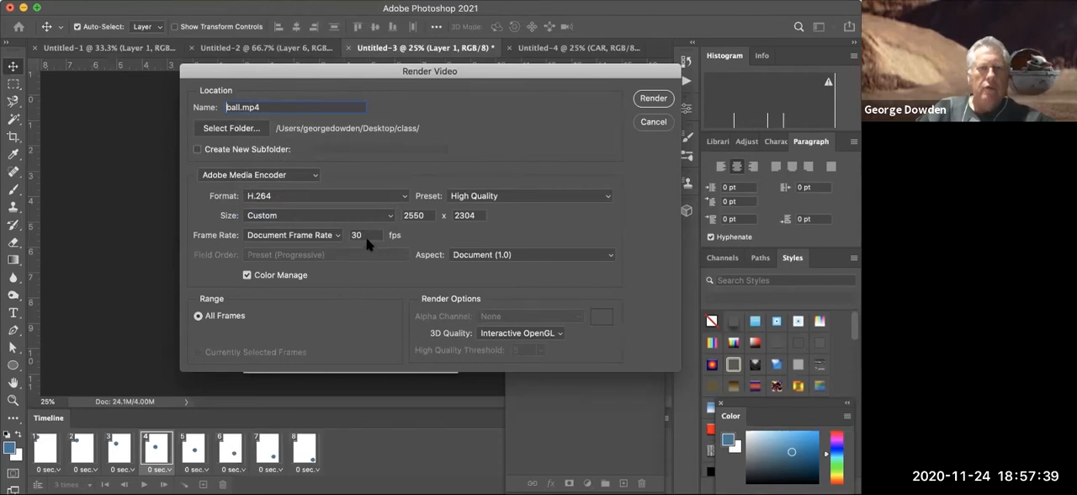
{"action": "left_click_drag", "start_coordinate": [368, 239], "coordinate": [349, 238]}
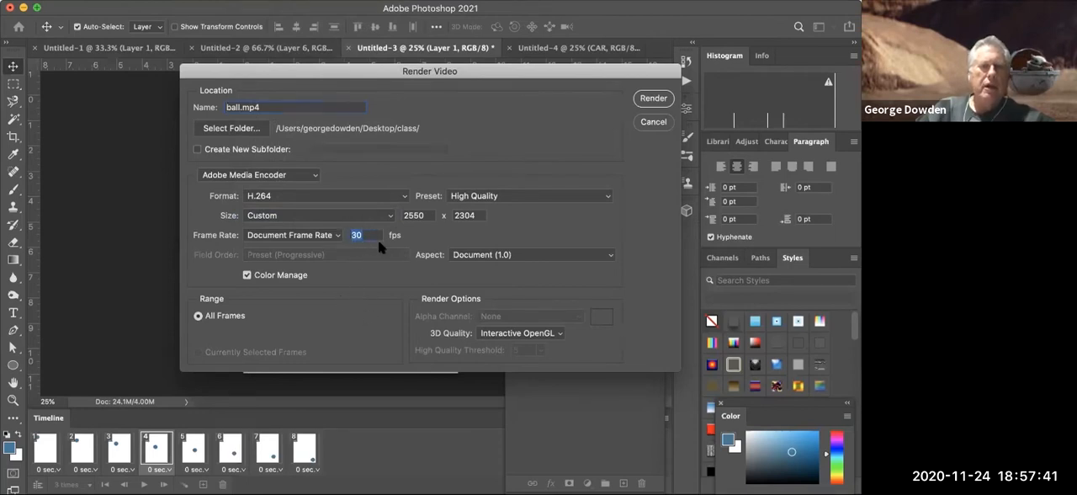
{"action": "type", "text": "24"}
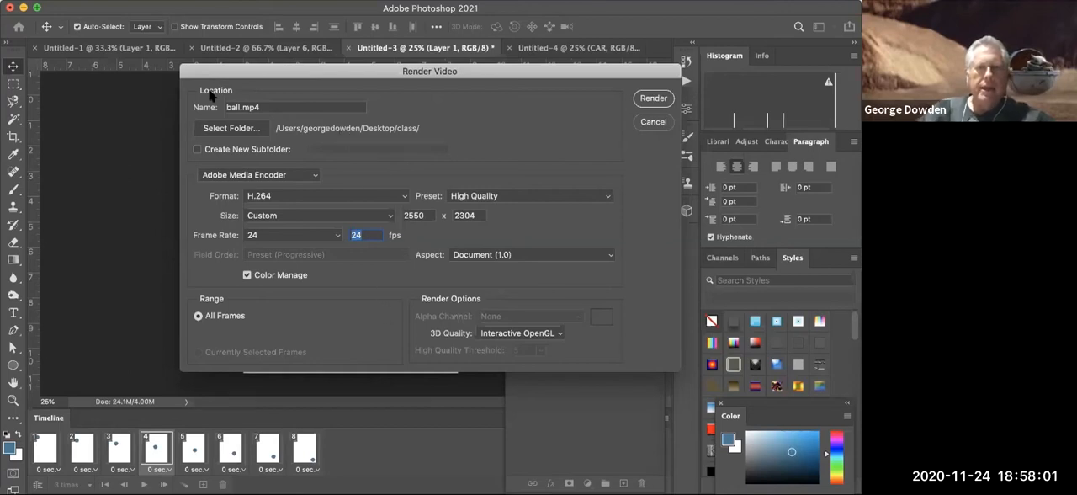
{"action": "left_click_drag", "start_coordinate": [190, 76], "coordinate": [183, 153]}
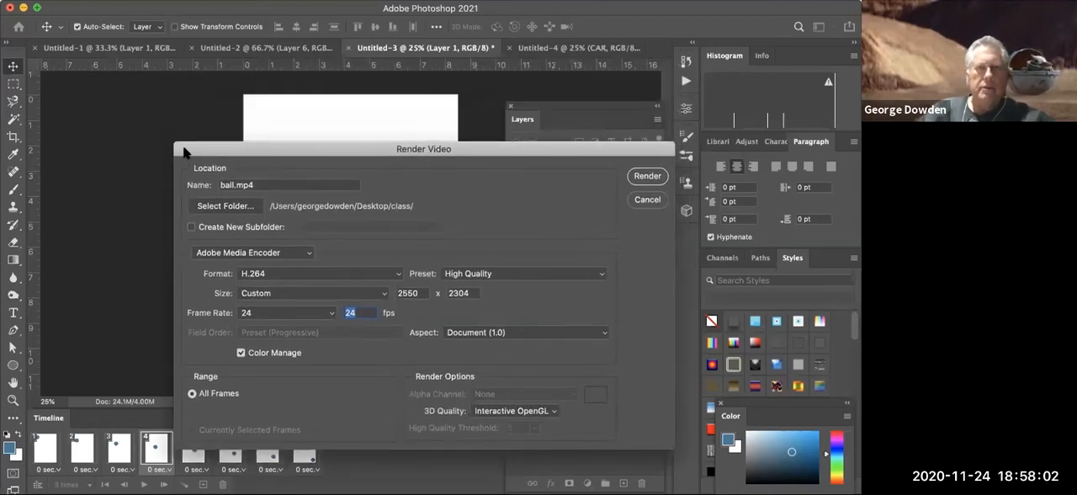
{"action": "left_click", "coordinate": [646, 177]}
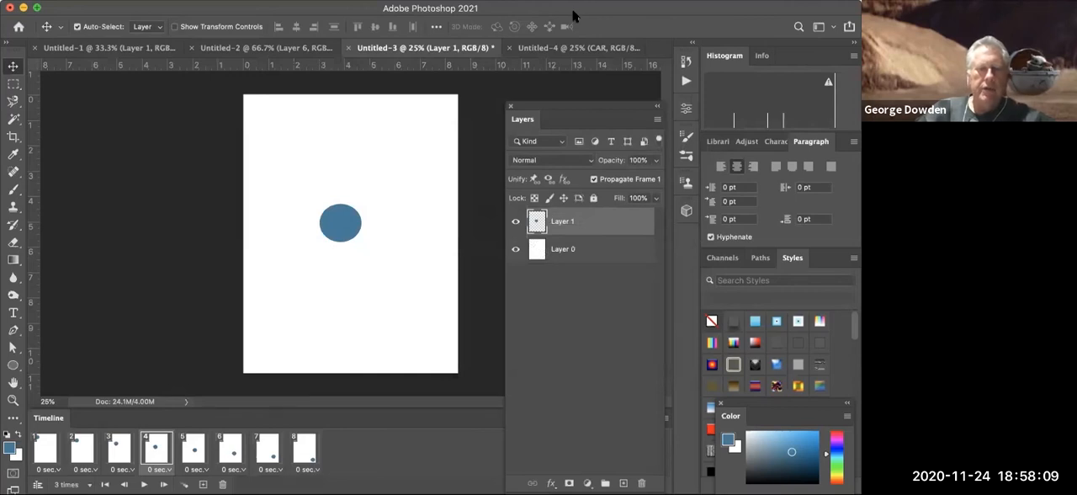
- Switch from Photoshop to another open application
{"action": "key", "text": "super+Tab"}
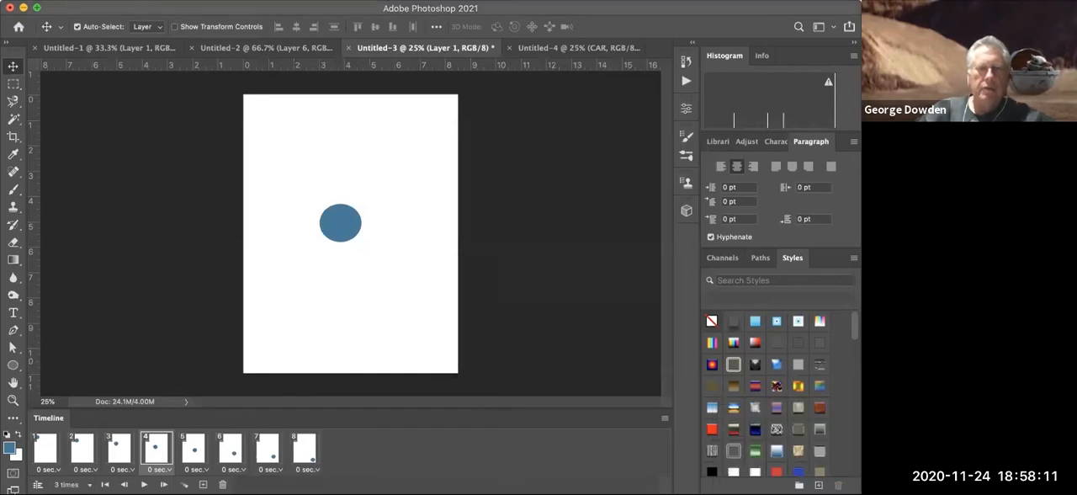
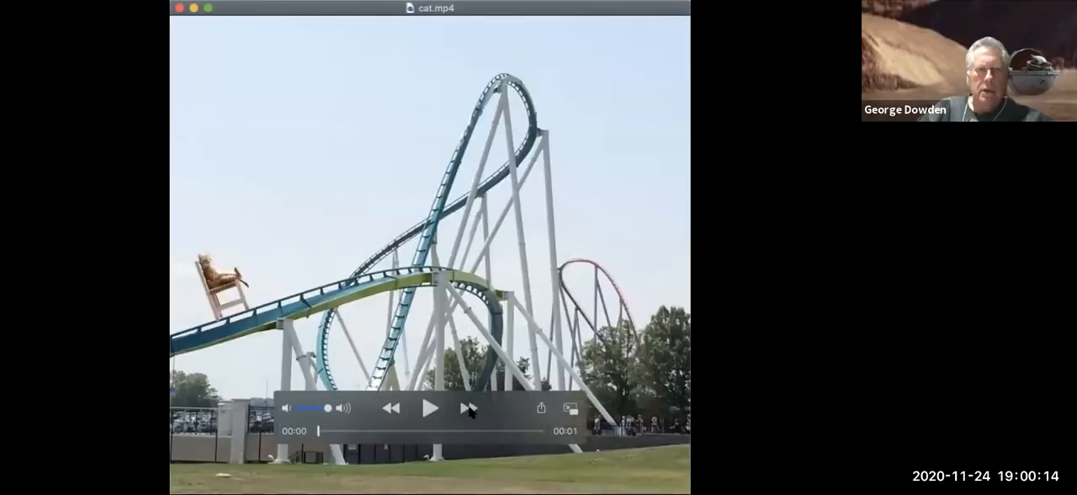
- Play the cat.mp4 animation of the cat on the roller coaster, and replay it
{"action": "left_click", "coordinate": [427, 408]}
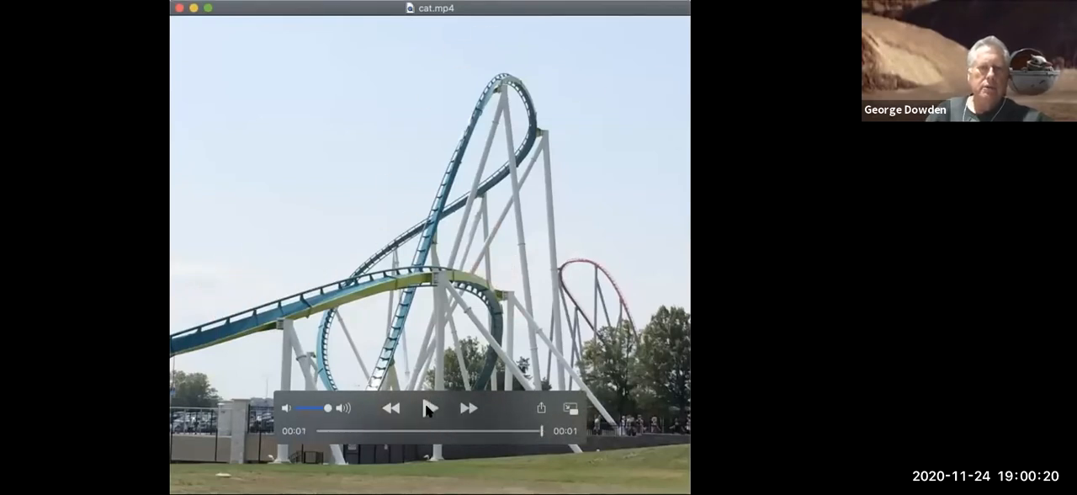
{"action": "left_click", "coordinate": [427, 409]}
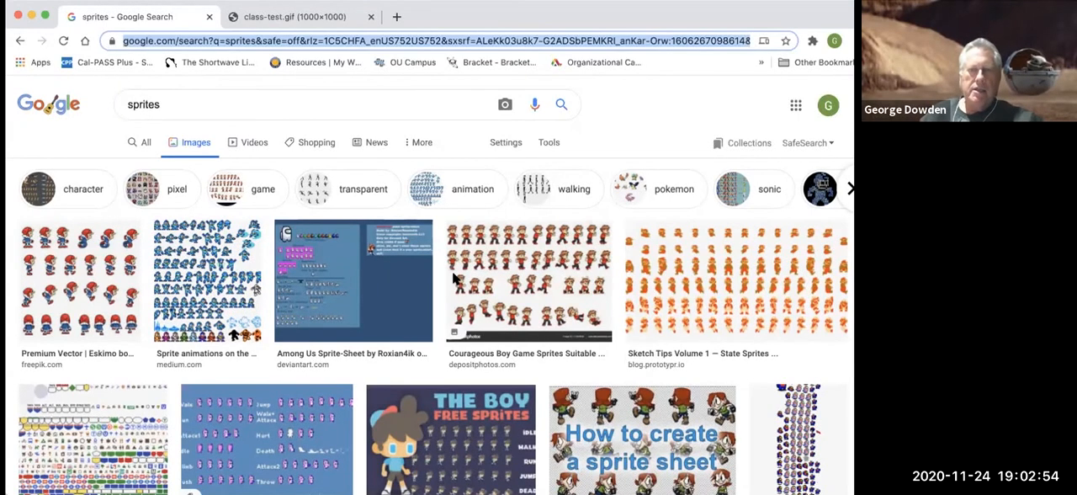
- Look at sprite sheet examples in the Google Images results for sprites
{"action": "left_click", "coordinate": [520, 277]}
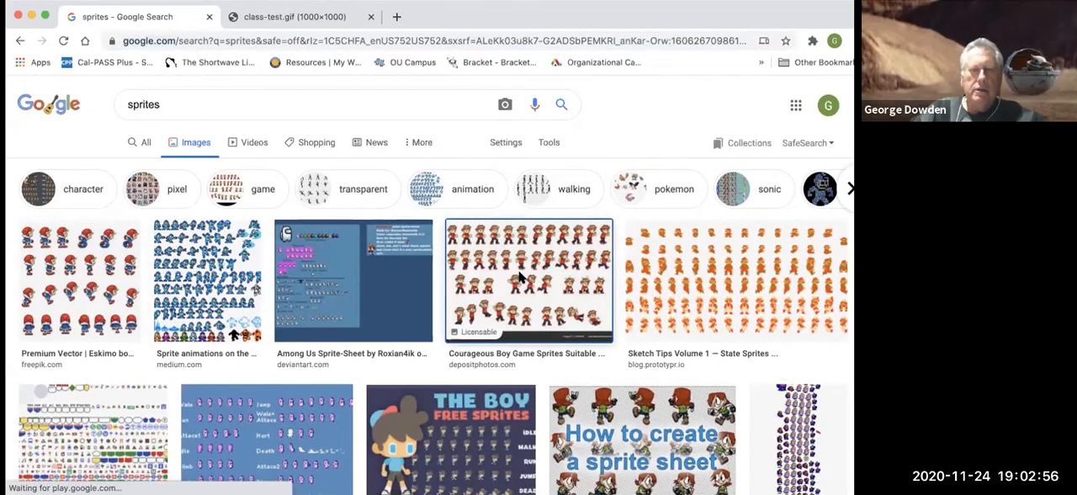
{"action": "left_click", "coordinate": [655, 254]}
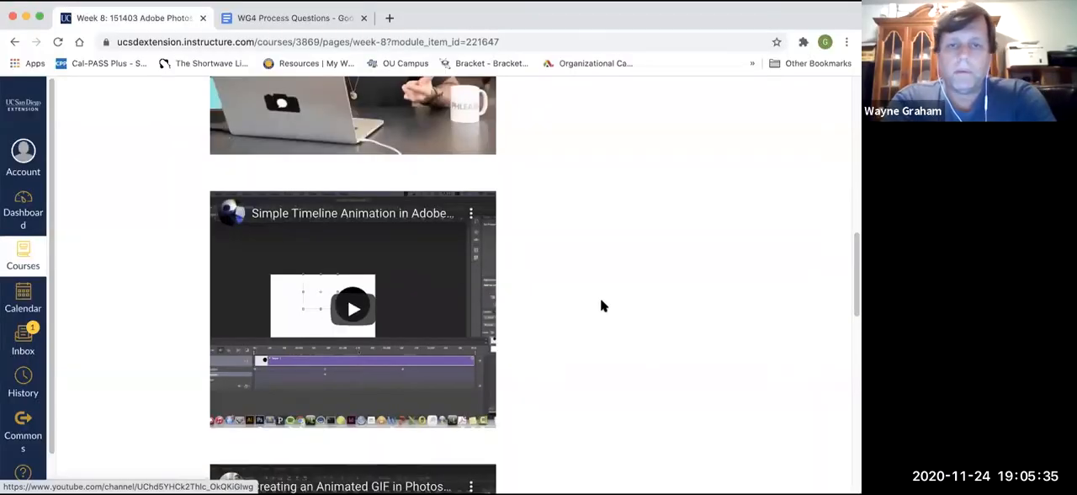
- Review the Week 8 course page, from the to-do list and reading links to the embedded animation videos
{"action": "scroll", "coordinate": [602, 305], "scroll_direction": "down", "scroll_amount": 1}
{"action": "scroll", "coordinate": [602, 305], "scroll_direction": "up", "scroll_amount": 10}
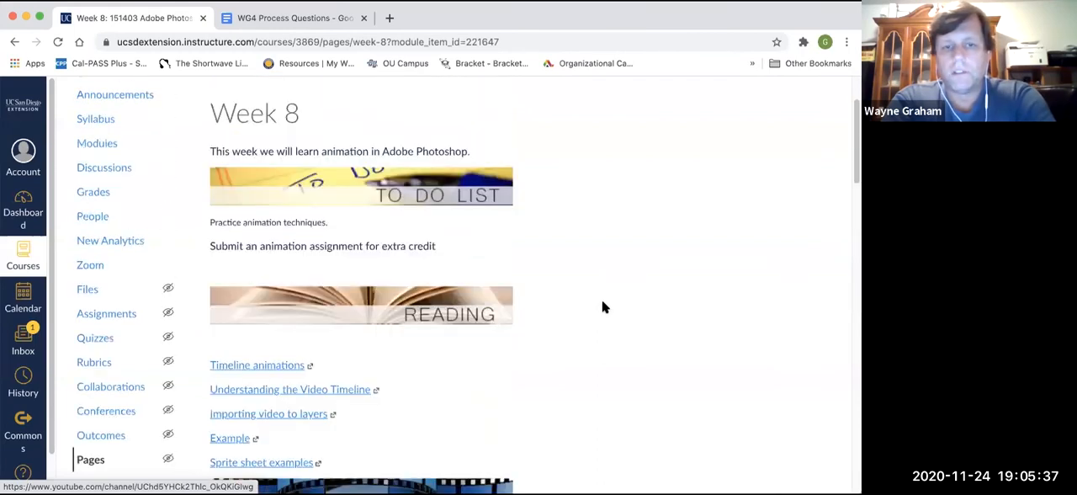
{"action": "scroll", "coordinate": [602, 307], "scroll_direction": "down", "scroll_amount": 1}
{"action": "scroll", "coordinate": [602, 307], "scroll_direction": "down", "scroll_amount": 1}
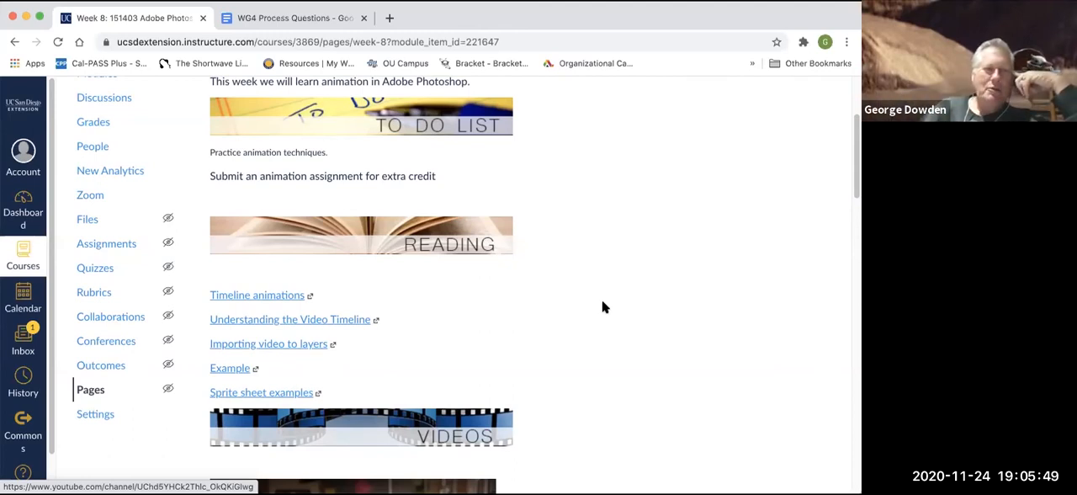
{"action": "scroll", "coordinate": [602, 303], "scroll_direction": "up", "scroll_amount": 1}
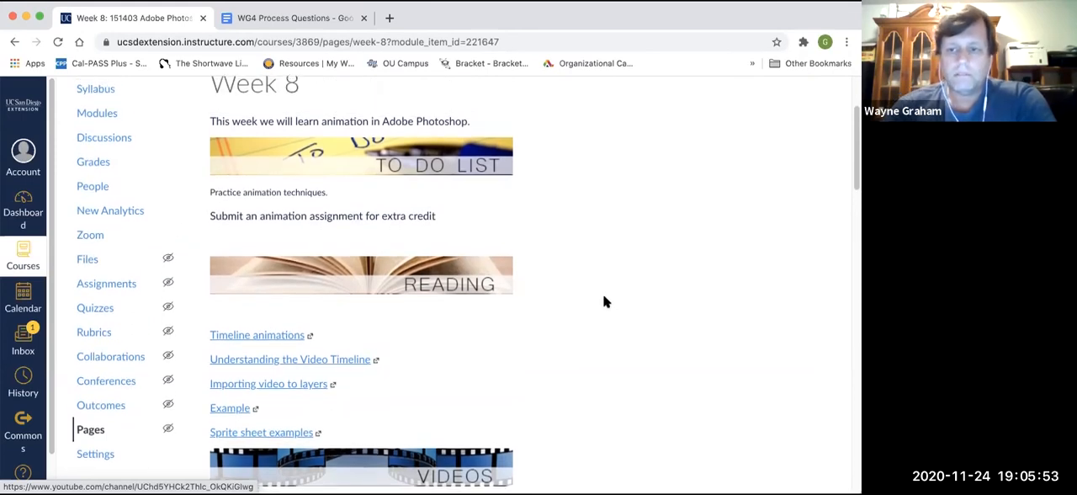
{"action": "scroll", "coordinate": [602, 296], "scroll_direction": "down", "scroll_amount": 1}
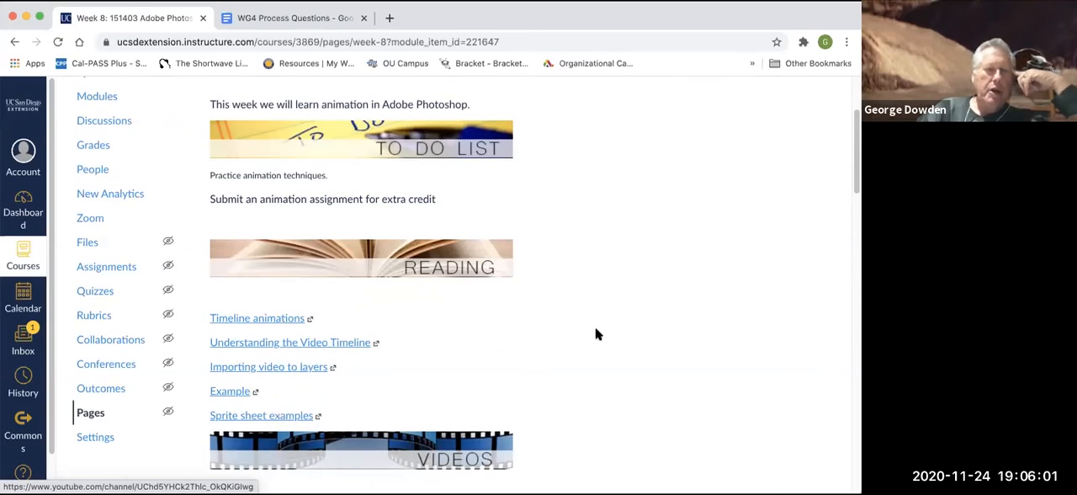
{"action": "scroll", "coordinate": [597, 328], "scroll_direction": "down", "scroll_amount": 1}
{"action": "scroll", "coordinate": [599, 329], "scroll_direction": "down", "scroll_amount": 5}
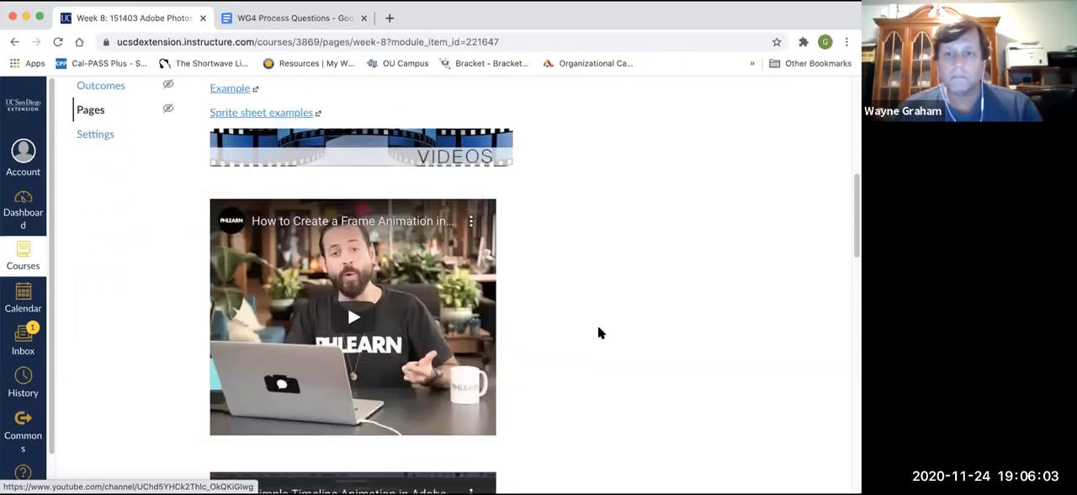
{"action": "scroll", "coordinate": [598, 329], "scroll_direction": "down", "scroll_amount": 3}
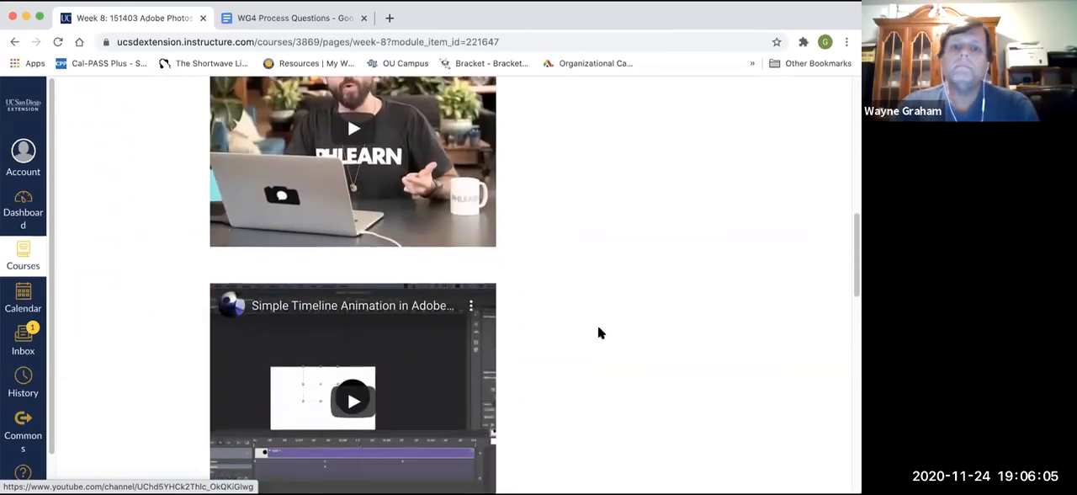
{"action": "scroll", "coordinate": [598, 329], "scroll_direction": "down", "scroll_amount": 6}
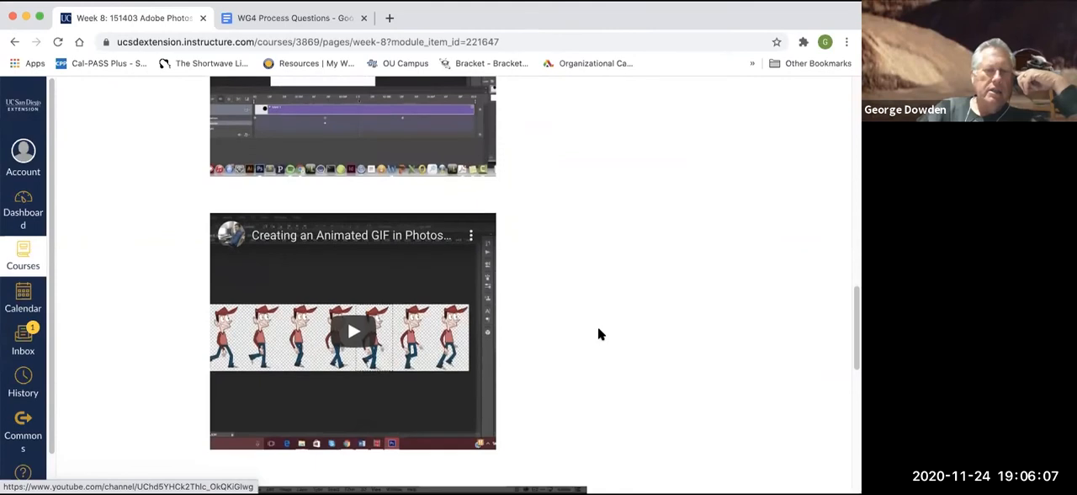
{"action": "scroll", "coordinate": [598, 330], "scroll_direction": "down", "scroll_amount": 2}
{"action": "scroll", "coordinate": [598, 330], "scroll_direction": "down", "scroll_amount": 6}
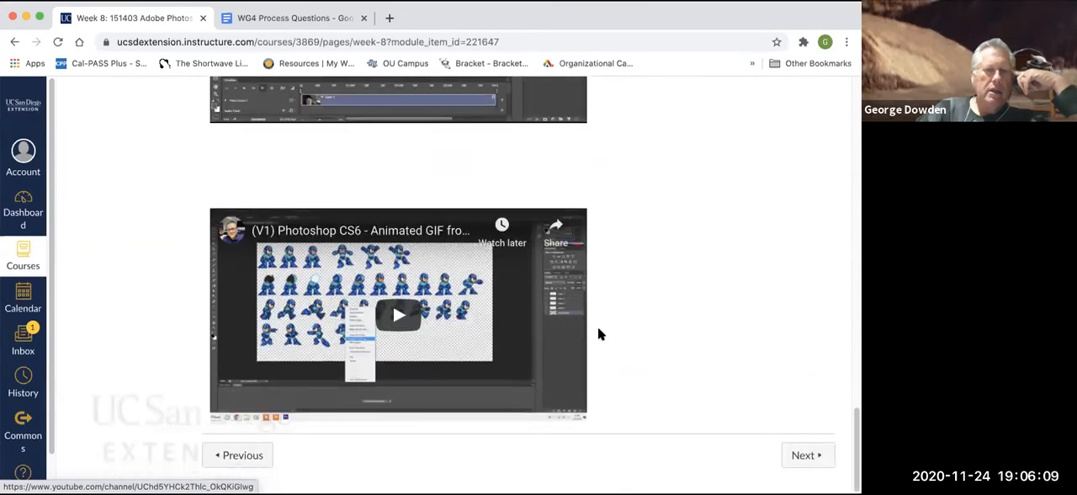
- Go to the Week 8 Animation EXTRA CREDIT assignment and review its description, points and due date
{"action": "left_click", "coordinate": [796, 455]}
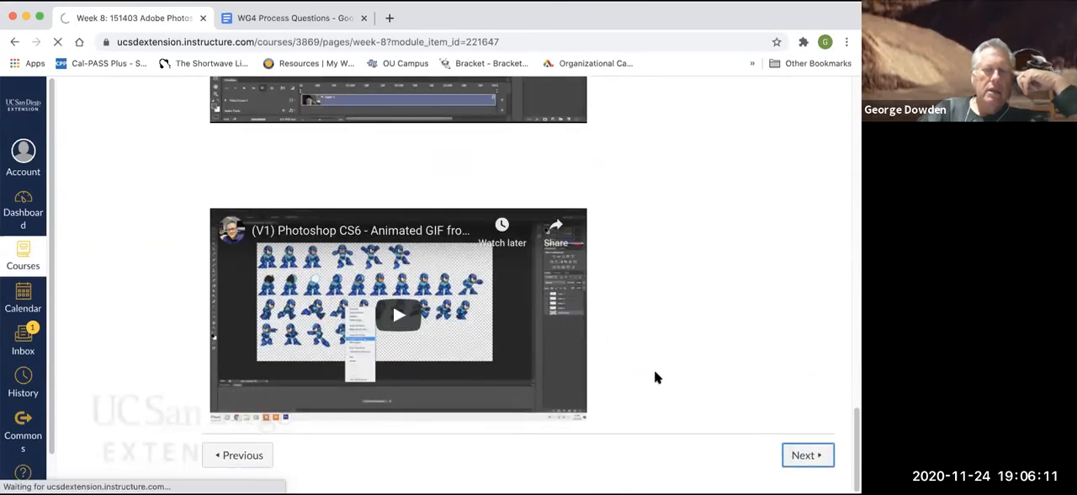
{"action": "scroll", "coordinate": [408, 355], "scroll_direction": "down", "scroll_amount": 1}
{"action": "scroll", "coordinate": [406, 353], "scroll_direction": "down", "scroll_amount": 2}
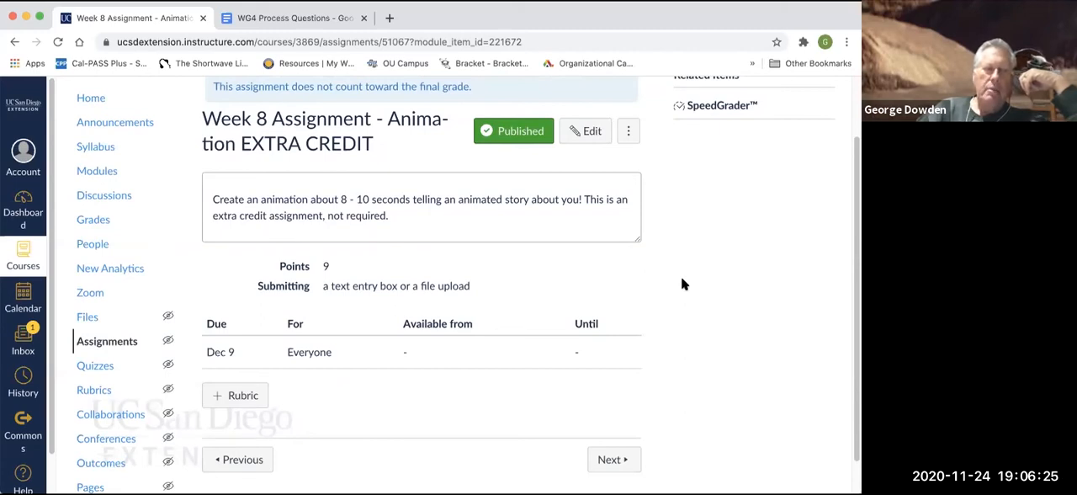
{"action": "scroll", "coordinate": [692, 351], "scroll_direction": "down", "scroll_amount": 1}
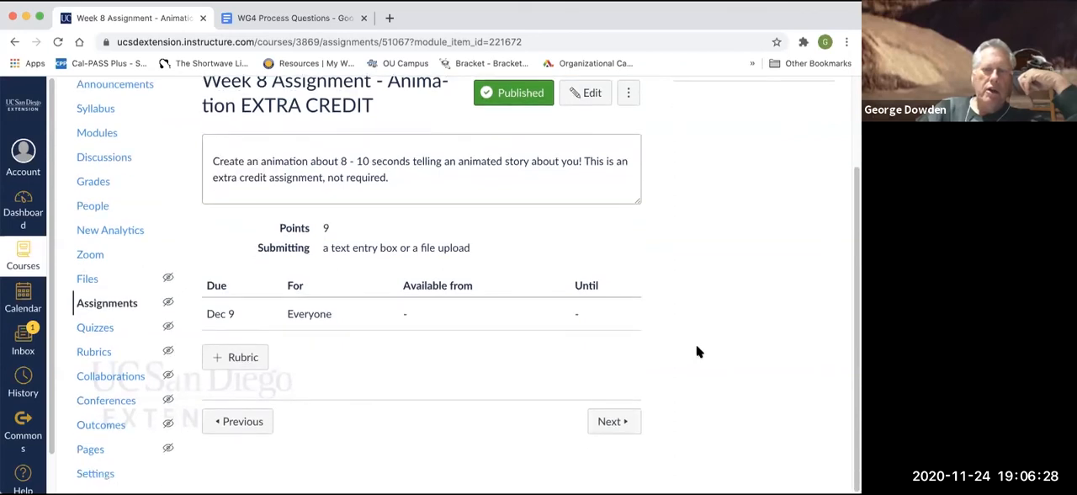
- Go to the Composite Project review discussion and read its instructions and the student post
{"action": "left_click", "coordinate": [613, 420]}
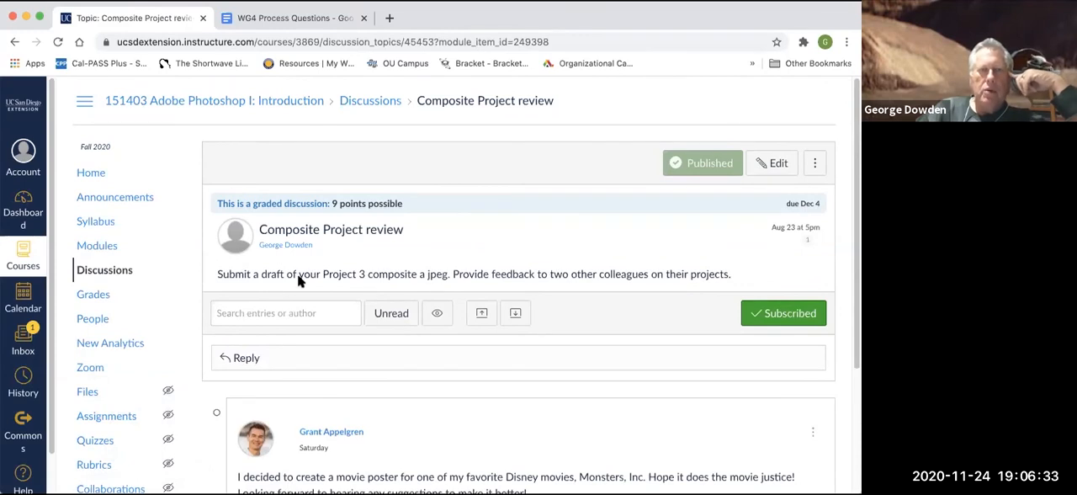
{"action": "scroll", "coordinate": [568, 331], "scroll_direction": "down", "scroll_amount": 4}
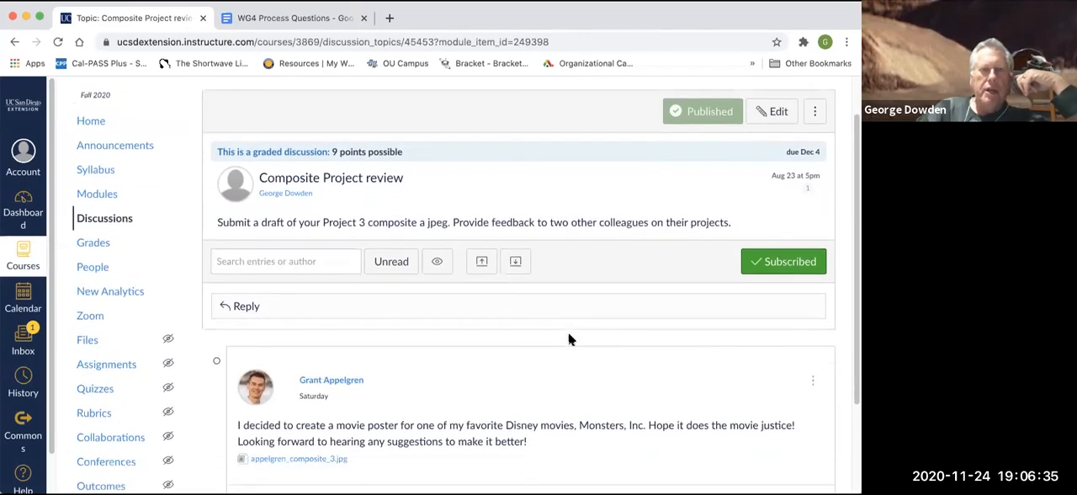
{"action": "scroll", "coordinate": [568, 338], "scroll_direction": "down", "scroll_amount": 1}
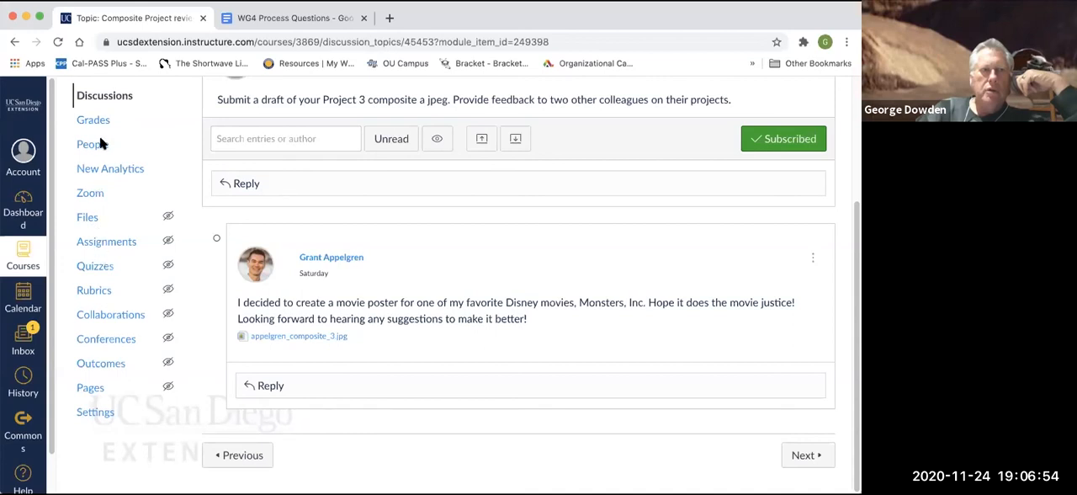
- Open the Week 9 page from the course modules and review its to-do list
{"action": "scroll", "coordinate": [99, 145], "scroll_direction": "up", "scroll_amount": 1}
{"action": "scroll", "coordinate": [100, 145], "scroll_direction": "up", "scroll_amount": 4}
{"action": "left_click", "coordinate": [89, 249]}
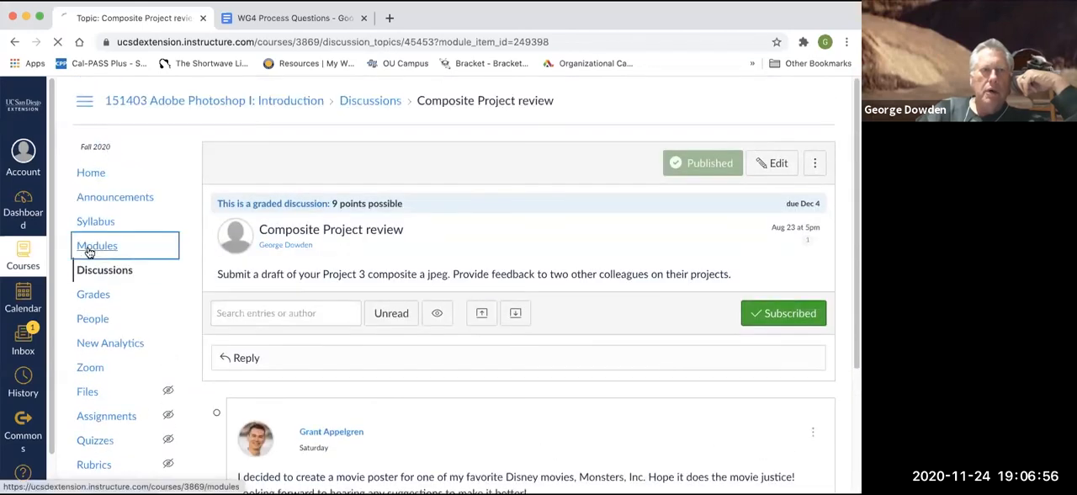
{"action": "scroll", "coordinate": [378, 252], "scroll_direction": "down", "scroll_amount": 15}
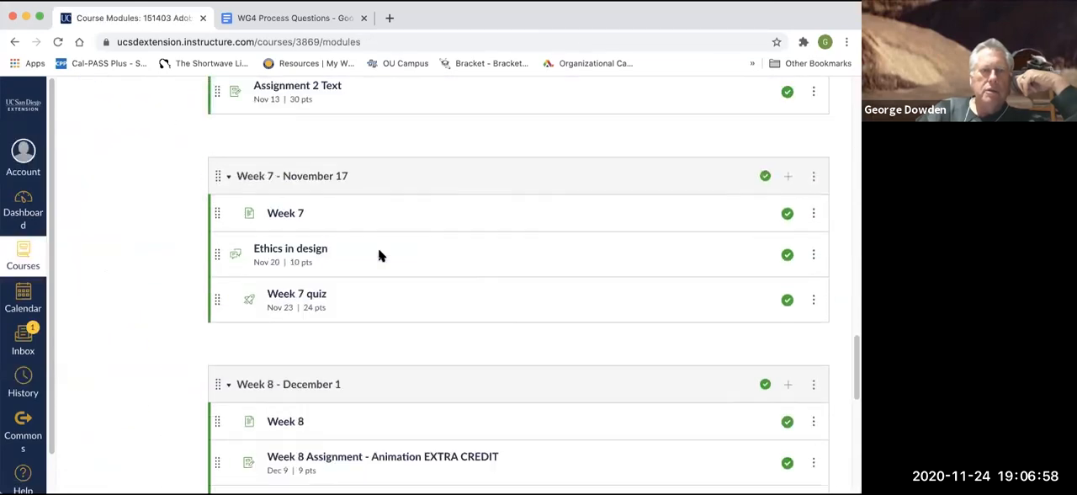
{"action": "scroll", "coordinate": [378, 252], "scroll_direction": "down", "scroll_amount": 3}
{"action": "scroll", "coordinate": [378, 252], "scroll_direction": "up", "scroll_amount": 2}
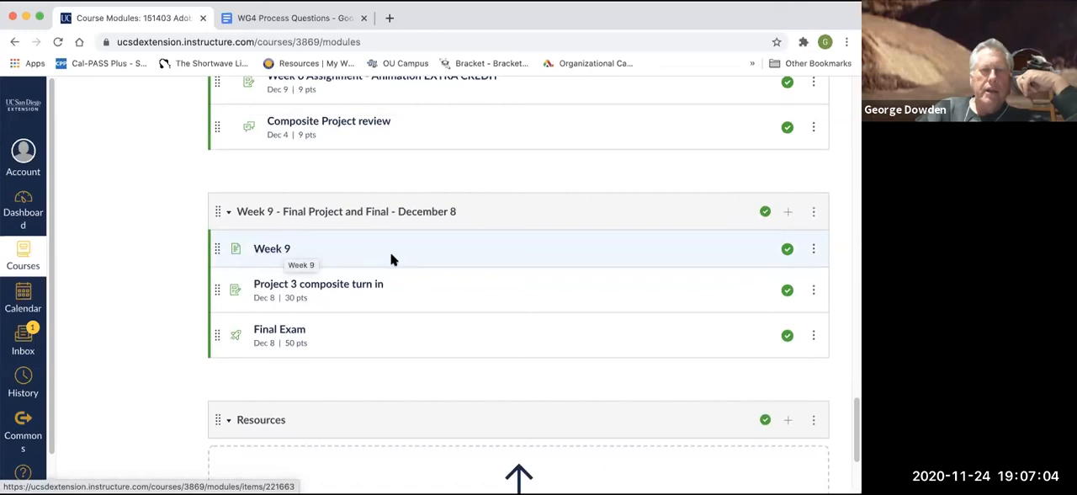
{"action": "left_click", "coordinate": [286, 251]}
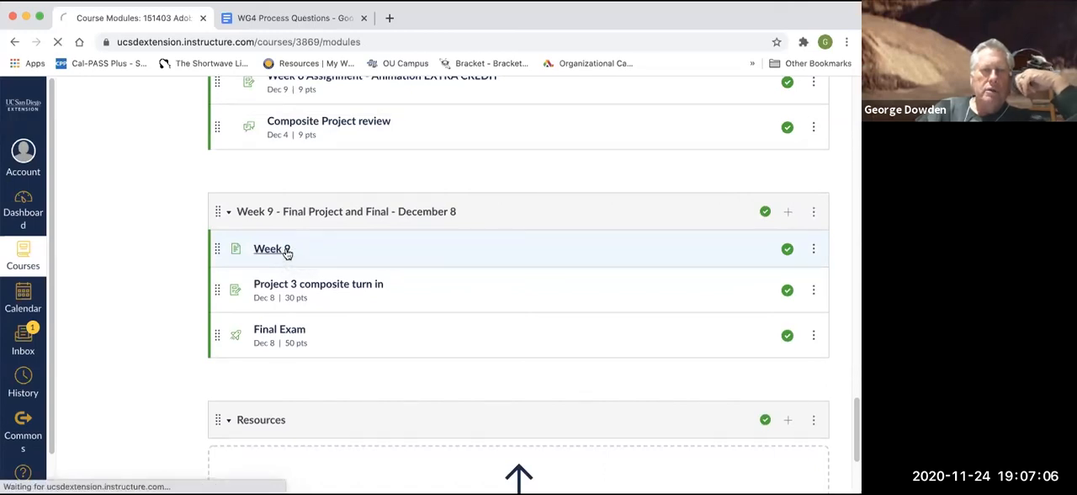
{"action": "scroll", "coordinate": [541, 300], "scroll_direction": "down", "scroll_amount": 3}
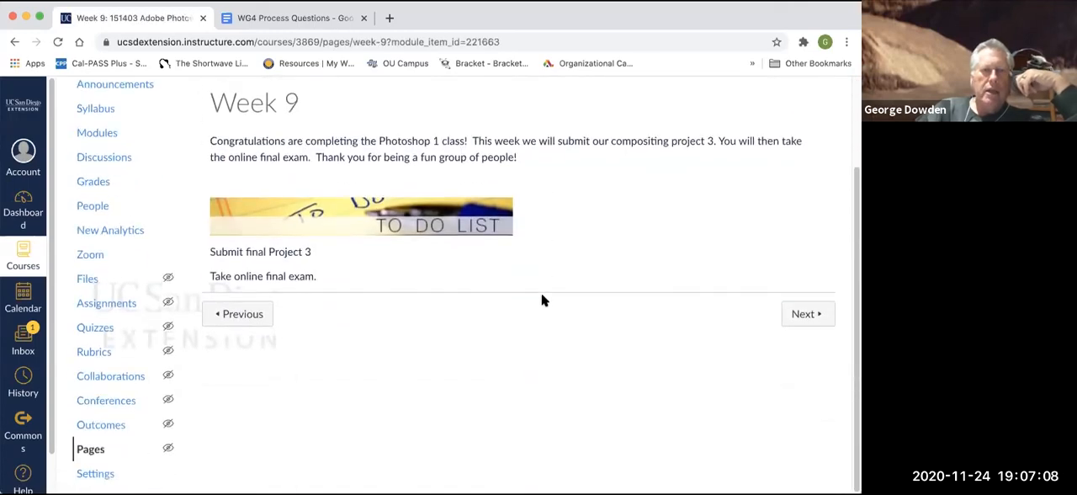
- Go to the Project 3 composite turn in assignment and review its submission details
{"action": "left_click", "coordinate": [806, 315]}
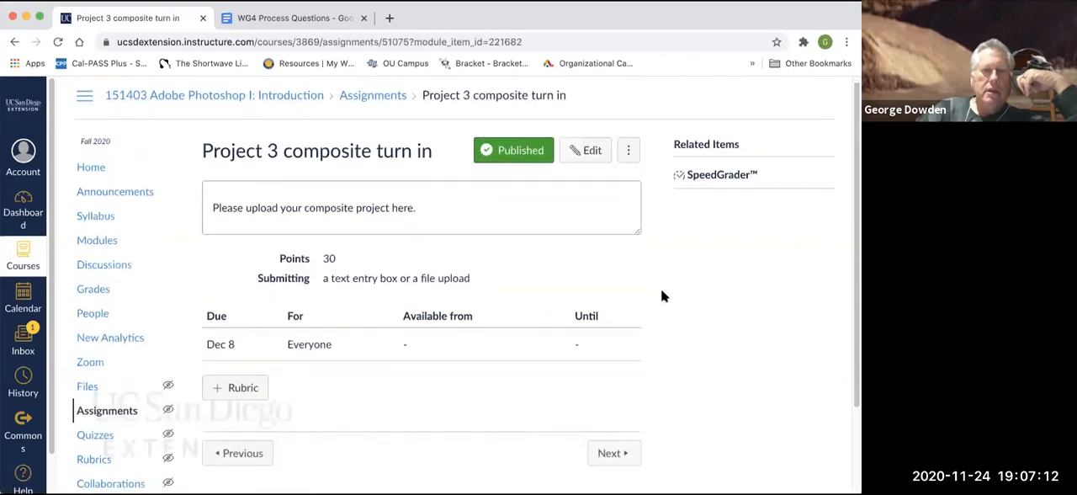
{"action": "scroll", "coordinate": [661, 290], "scroll_direction": "down", "scroll_amount": 1}
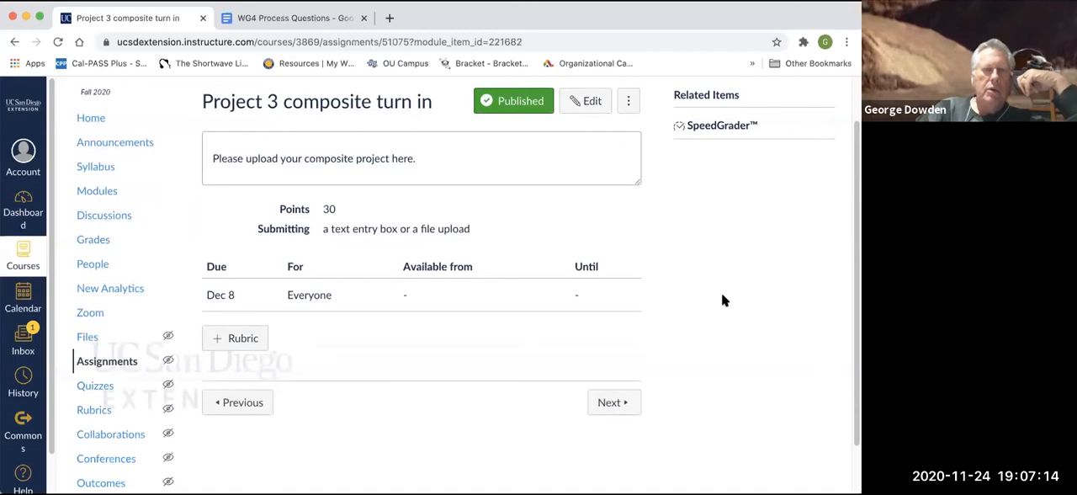
{"action": "scroll", "coordinate": [721, 292], "scroll_direction": "down", "scroll_amount": 1}
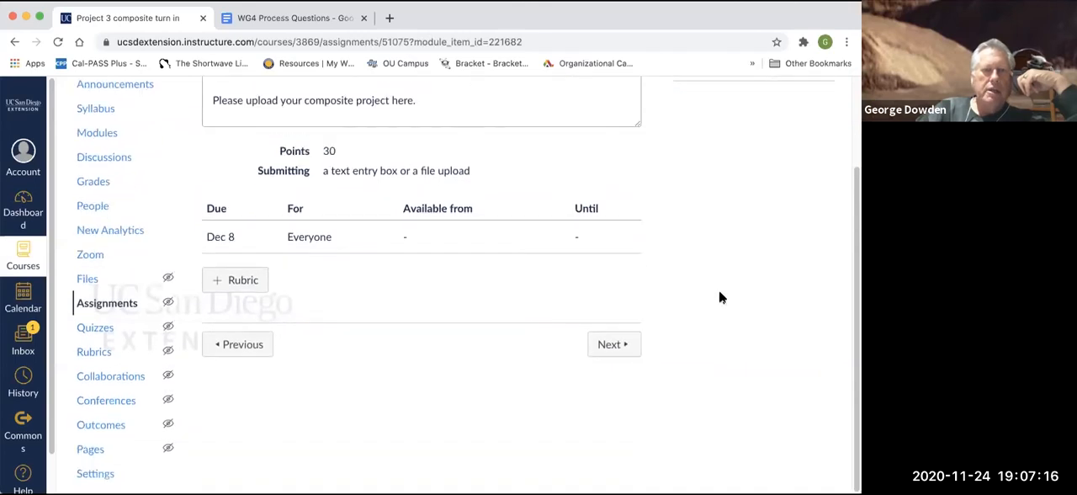
- Go to the Final Exam page and review its quiz settings, allowed attempts and due date
{"action": "left_click", "coordinate": [613, 347]}
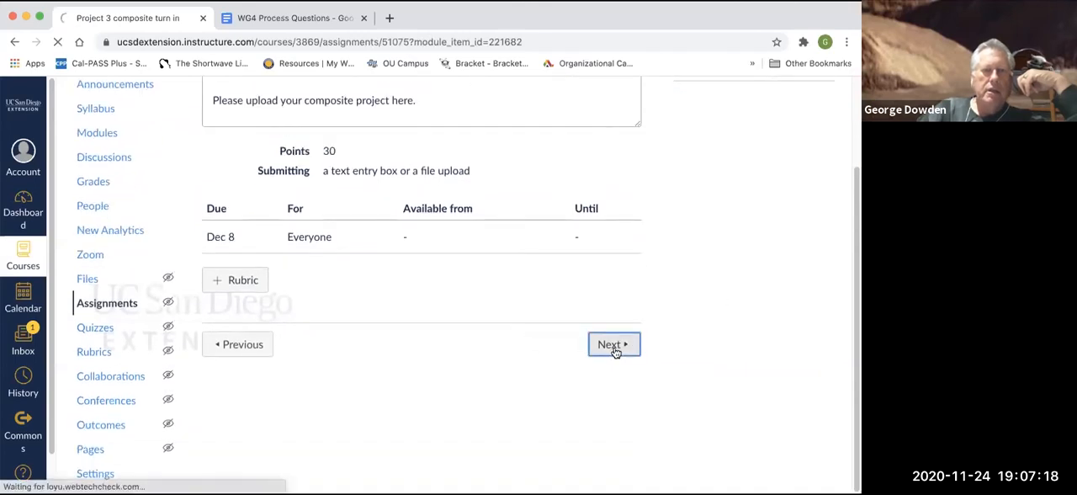
{"action": "scroll", "coordinate": [637, 332], "scroll_direction": "down", "scroll_amount": 1}
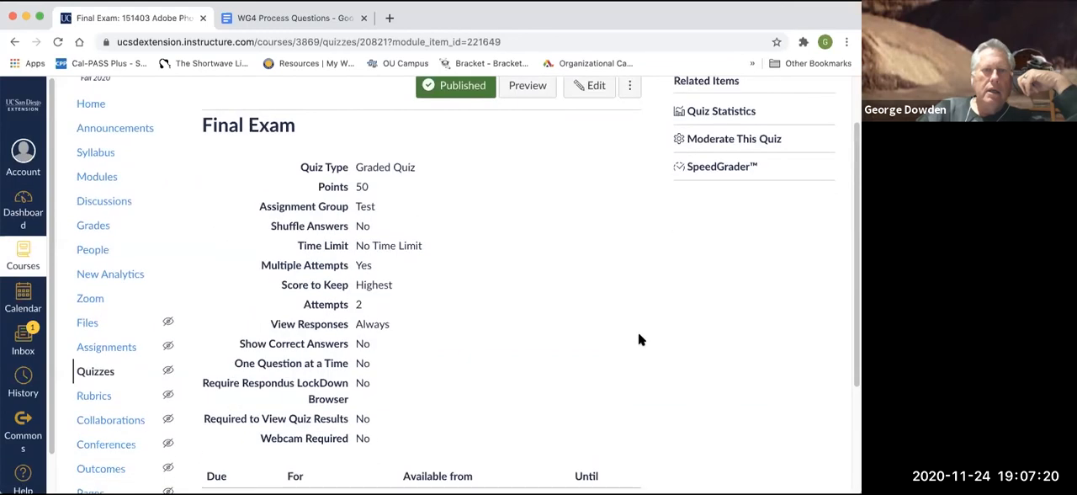
{"action": "scroll", "coordinate": [638, 339], "scroll_direction": "down", "scroll_amount": 1}
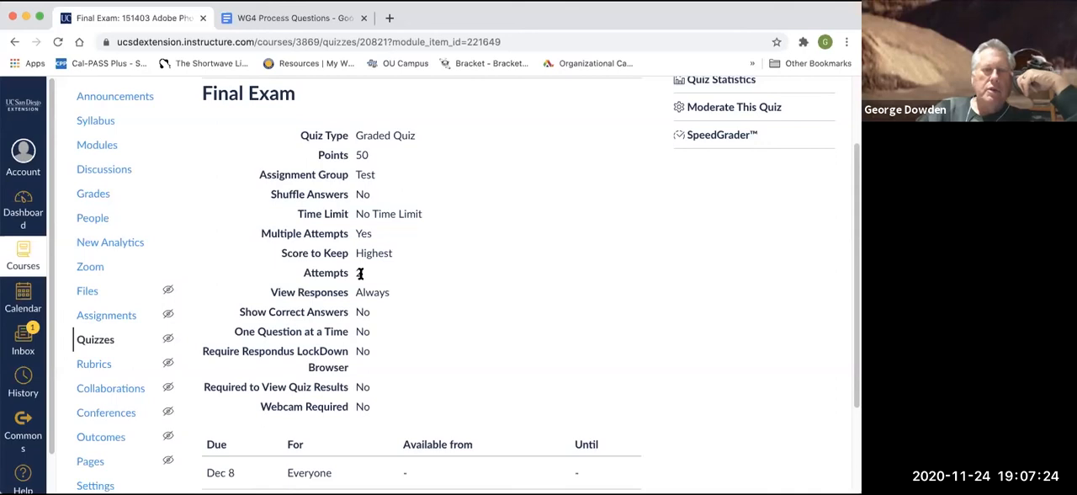
{"action": "scroll", "coordinate": [585, 296], "scroll_direction": "down", "scroll_amount": 1}
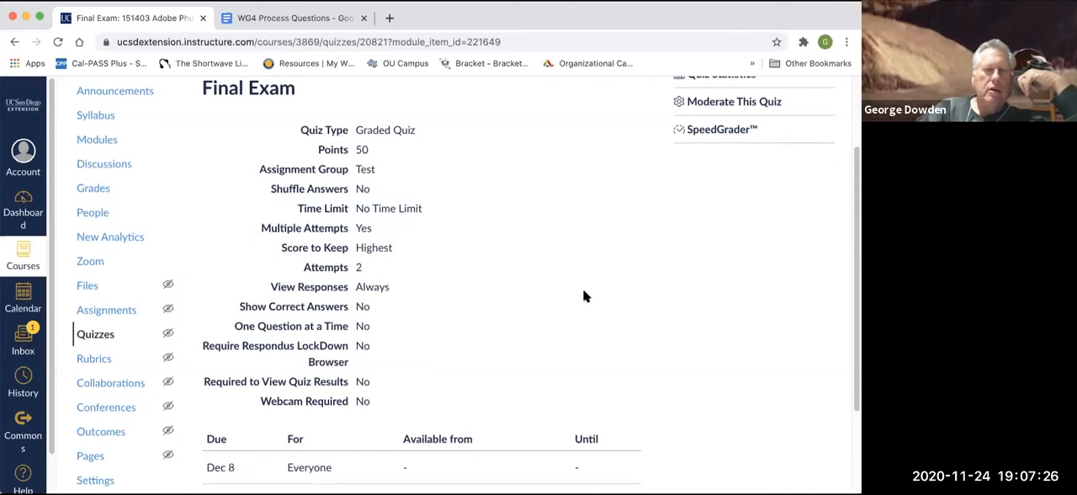
{"action": "scroll", "coordinate": [583, 296], "scroll_direction": "down", "scroll_amount": 3}
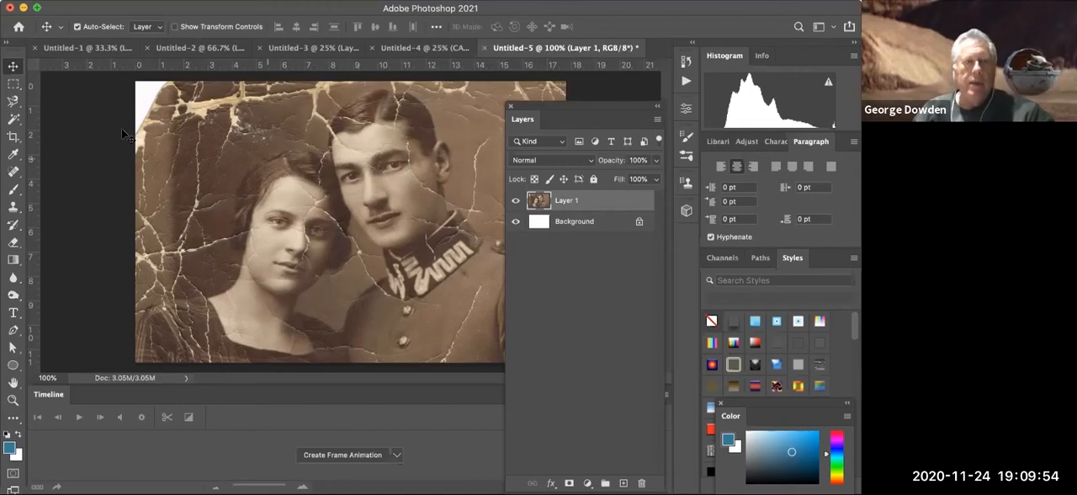
- In Photoshop, use the Content-Aware Spot Healing Brush on Layer 1 to remove cracks between the woman's hair and the man's collar
{"action": "left_click", "coordinate": [13, 171]}
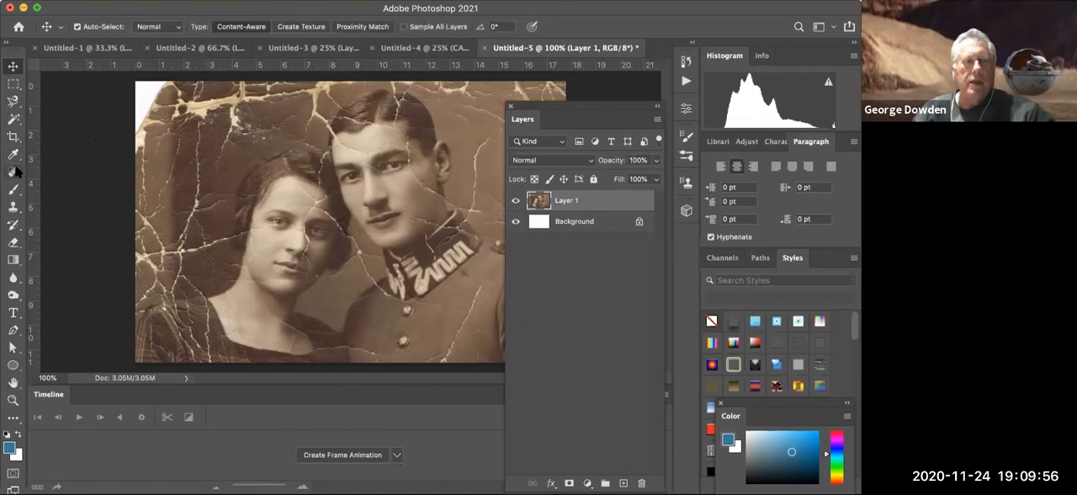
{"action": "left_click", "coordinate": [51, 171]}
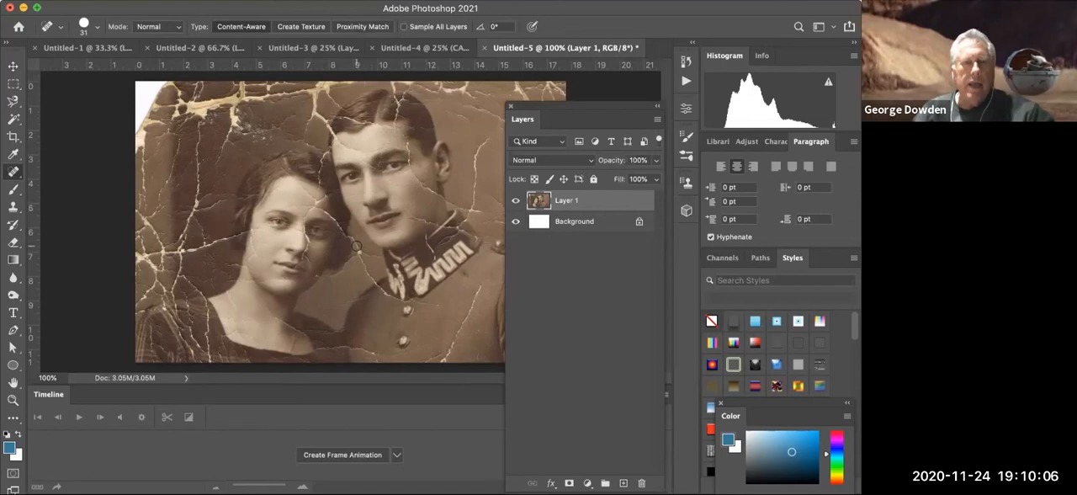
{"action": "left_click_drag", "start_coordinate": [357, 246], "coordinate": [376, 296]}
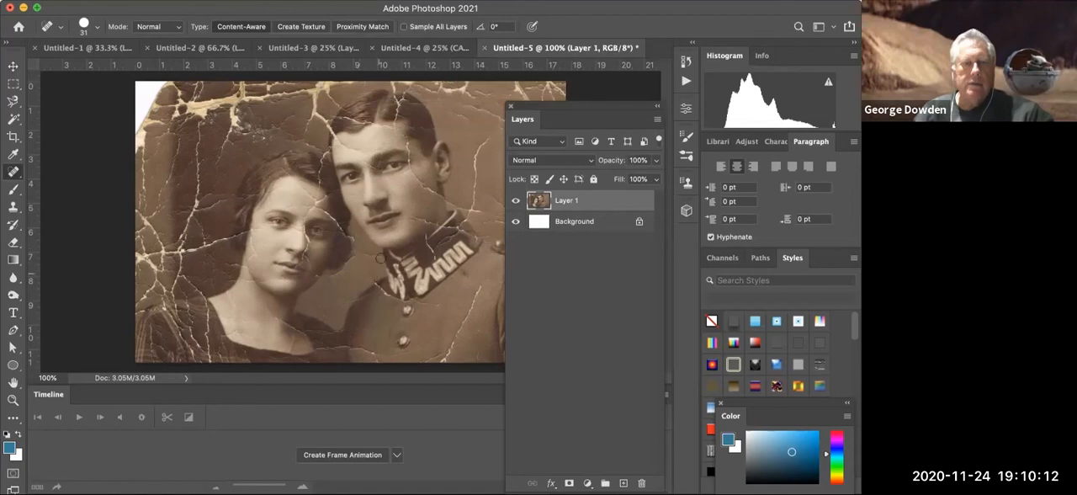
{"action": "left_click_drag", "start_coordinate": [362, 254], "coordinate": [373, 258]}
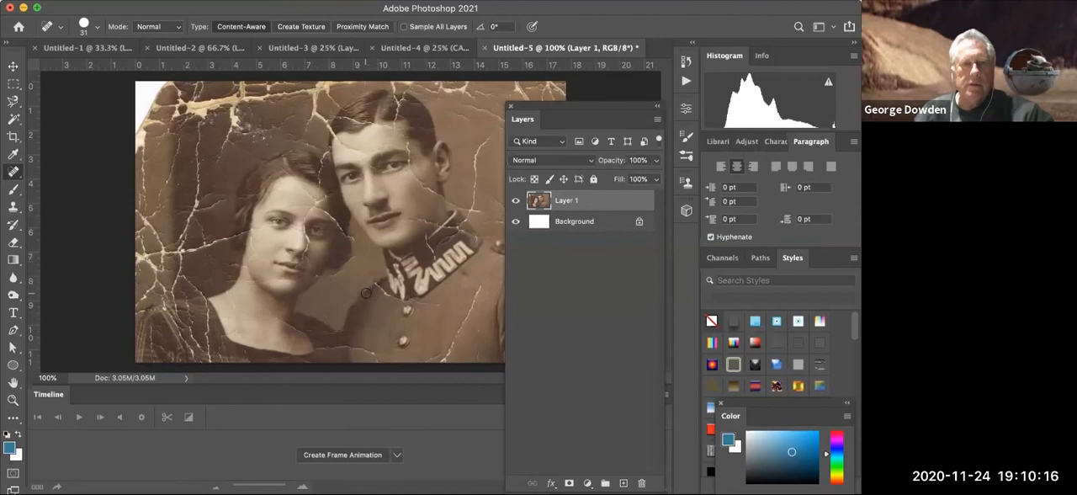
- Heal the cracks in the dark background to the left of the woman's head and shoulder with the Content-Aware Spot Healing Brush
{"action": "left_click_drag", "start_coordinate": [223, 240], "coordinate": [176, 253]}
{"action": "mouse_move", "coordinate": [198, 219]}
{"action": "left_mouse_down"}
{"action": "mouse_move", "coordinate": [195, 210]}
{"action": "mouse_move", "coordinate": [187, 226]}
{"action": "mouse_move", "coordinate": [181, 278]}
{"action": "left_mouse_up"}
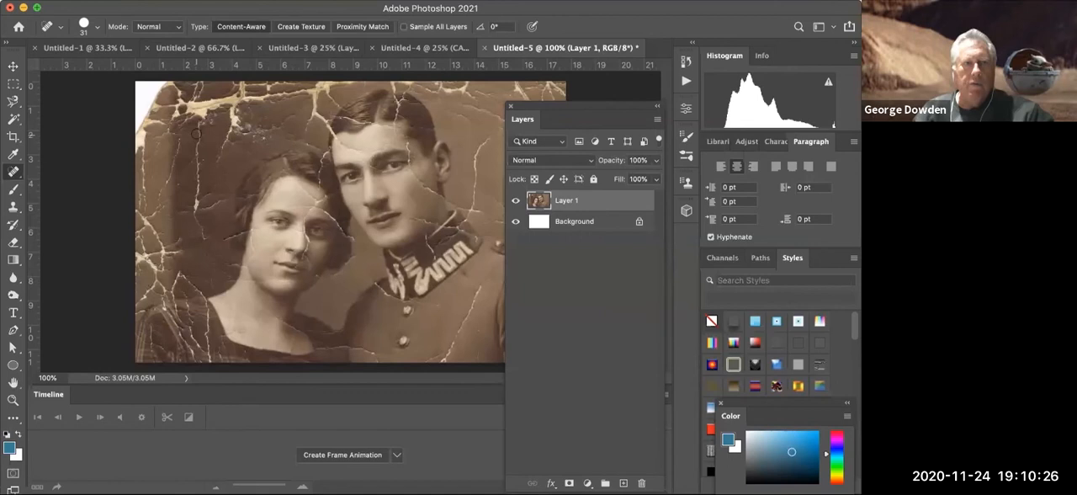
{"action": "left_click_drag", "start_coordinate": [198, 130], "coordinate": [201, 241]}
{"action": "mouse_move", "coordinate": [182, 212]}
{"action": "left_mouse_down"}
{"action": "mouse_move", "coordinate": [230, 200]}
{"action": "mouse_move", "coordinate": [188, 209]}
{"action": "mouse_move", "coordinate": [194, 199]}
{"action": "left_mouse_up"}
- Heal the cracks in the background beside the man's head and across his neck, forehead and hairline
{"action": "mouse_move", "coordinate": [485, 136]}
{"action": "left_mouse_down"}
{"action": "mouse_move", "coordinate": [470, 220]}
{"action": "mouse_move", "coordinate": [481, 211]}
{"action": "mouse_move", "coordinate": [413, 171]}
{"action": "left_mouse_up"}
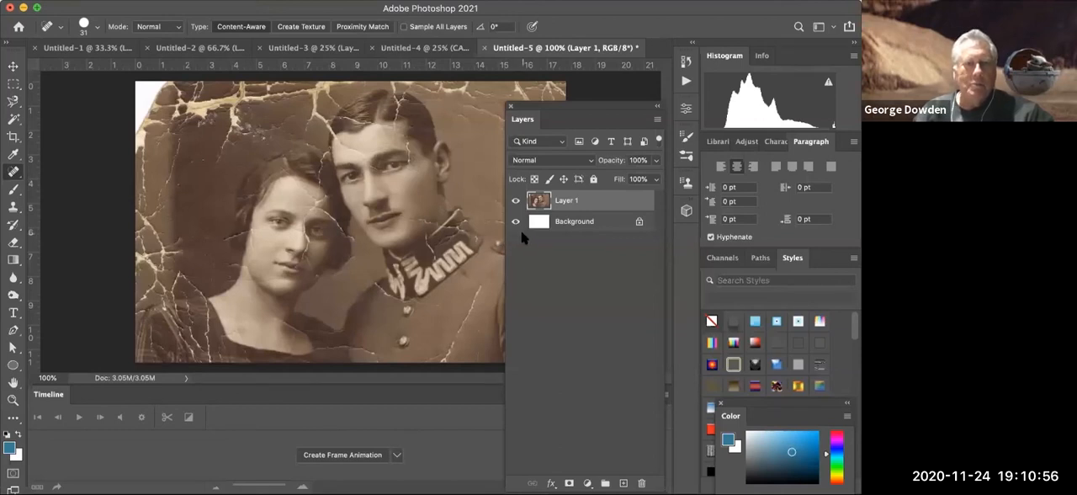
{"action": "left_click_drag", "start_coordinate": [415, 220], "coordinate": [434, 221]}
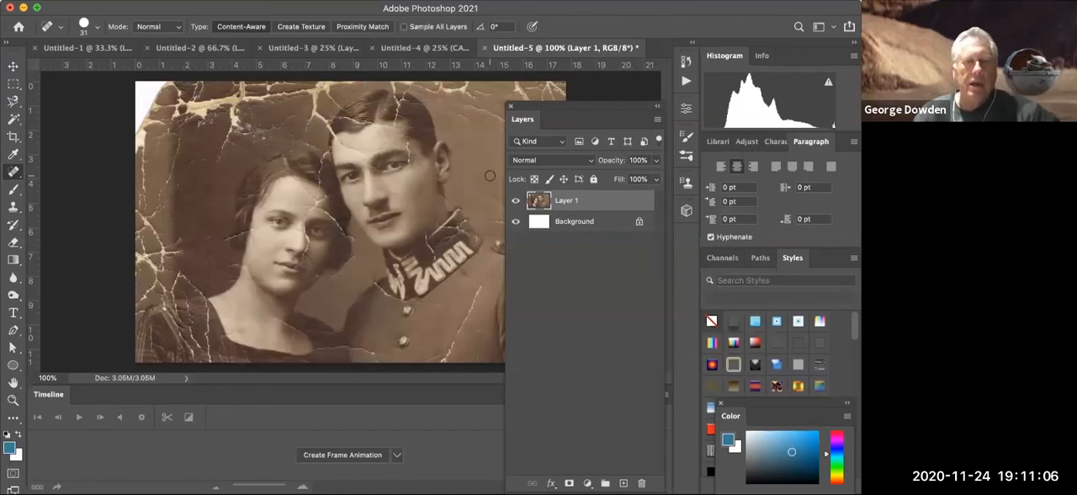
{"action": "mouse_move", "coordinate": [371, 151]}
{"action": "left_mouse_down"}
{"action": "mouse_move", "coordinate": [336, 136]}
{"action": "mouse_move", "coordinate": [348, 152]}
{"action": "left_mouse_up"}
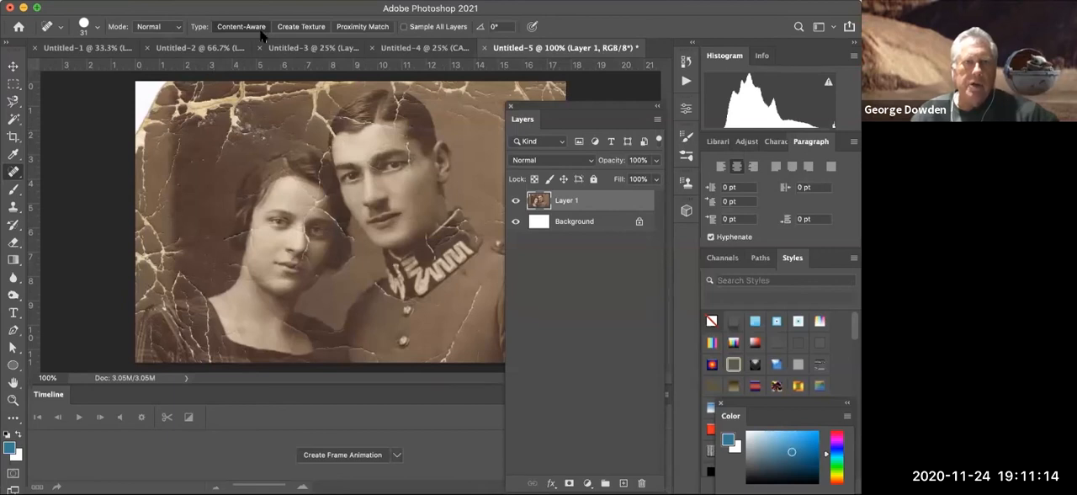
{"action": "left_click_drag", "start_coordinate": [370, 120], "coordinate": [338, 116]}
{"action": "mouse_move", "coordinate": [402, 104]}
{"action": "left_mouse_down"}
{"action": "mouse_move", "coordinate": [395, 99]}
{"action": "mouse_move", "coordinate": [395, 114]}
{"action": "mouse_move", "coordinate": [411, 119]}
{"action": "left_mouse_up"}
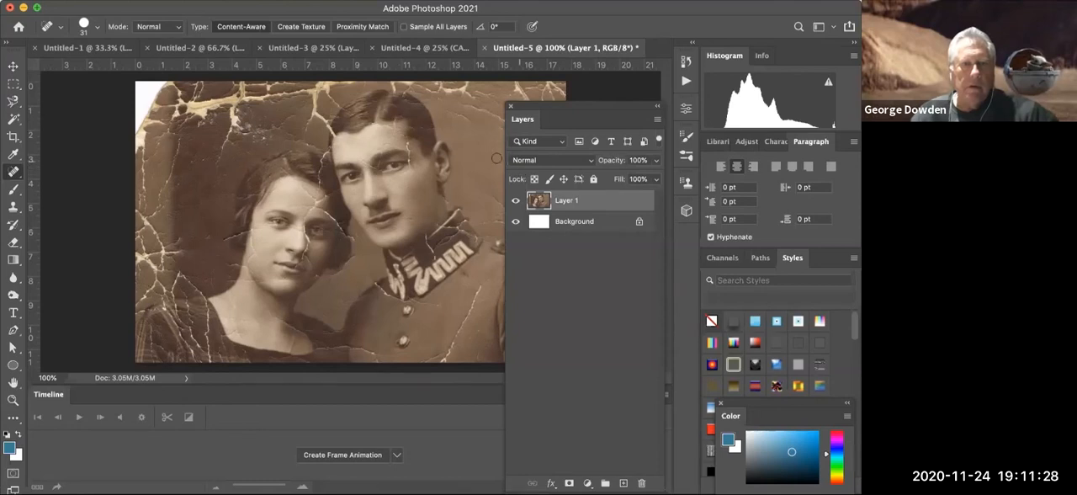
{"action": "left_click_drag", "start_coordinate": [408, 144], "coordinate": [411, 162]}
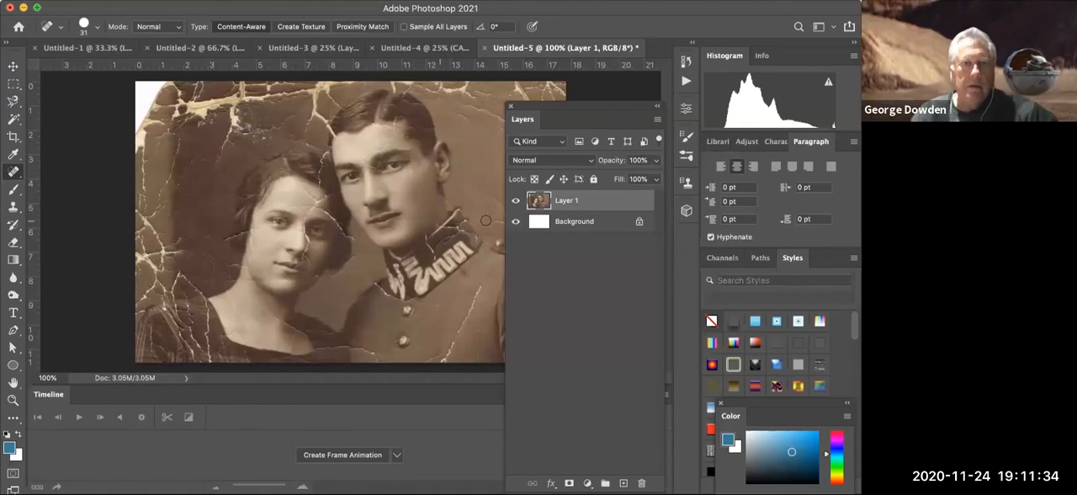
- Heal the small cracks on the man's nose and upper lip, and undo the last spot applied near his eye
{"action": "left_click", "coordinate": [372, 168]}
{"action": "left_click_drag", "start_coordinate": [376, 201], "coordinate": [382, 211]}
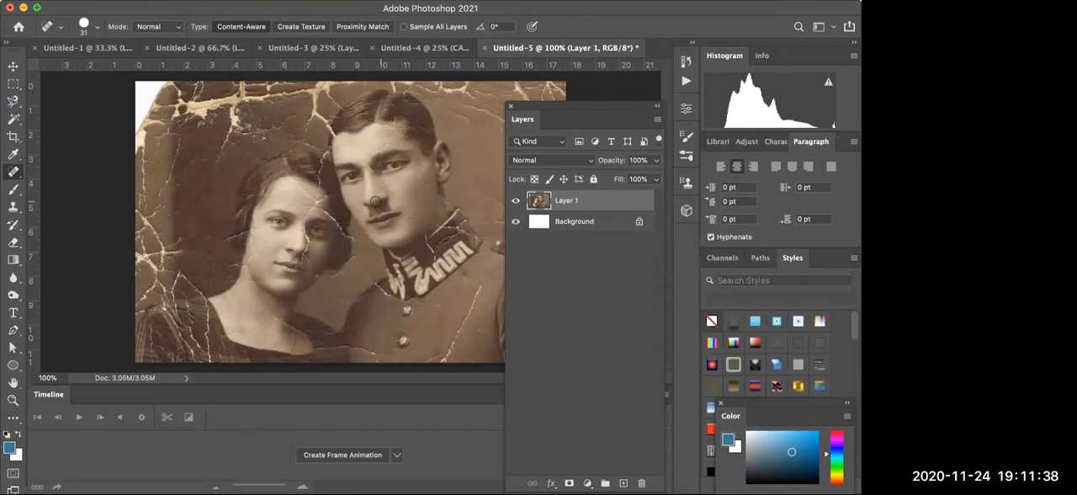
{"action": "left_click", "coordinate": [362, 167]}
{"action": "key", "text": "super+z"}
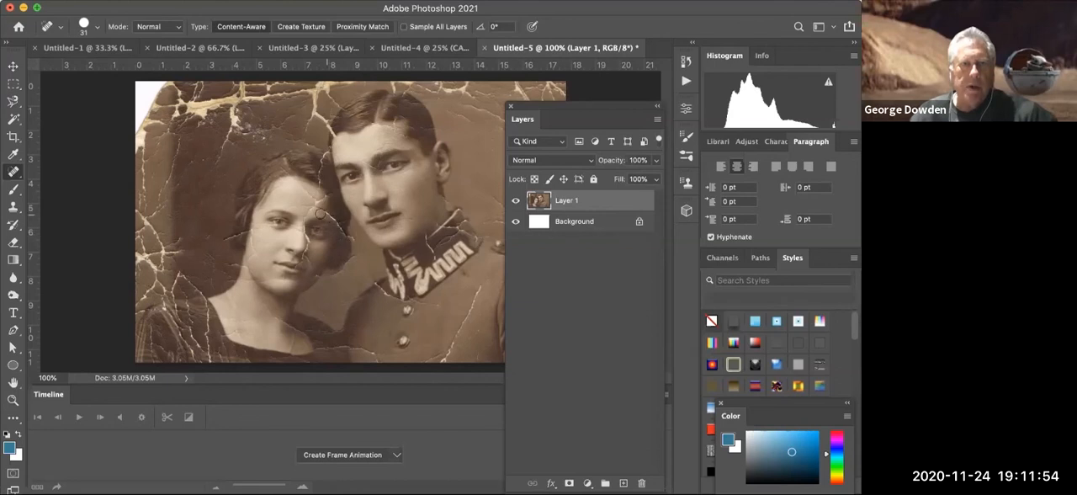
- Brush over the crack where the woman's forehead meets her hair, above her shaded eye, to heal it
{"action": "left_click_drag", "start_coordinate": [314, 210], "coordinate": [325, 212]}
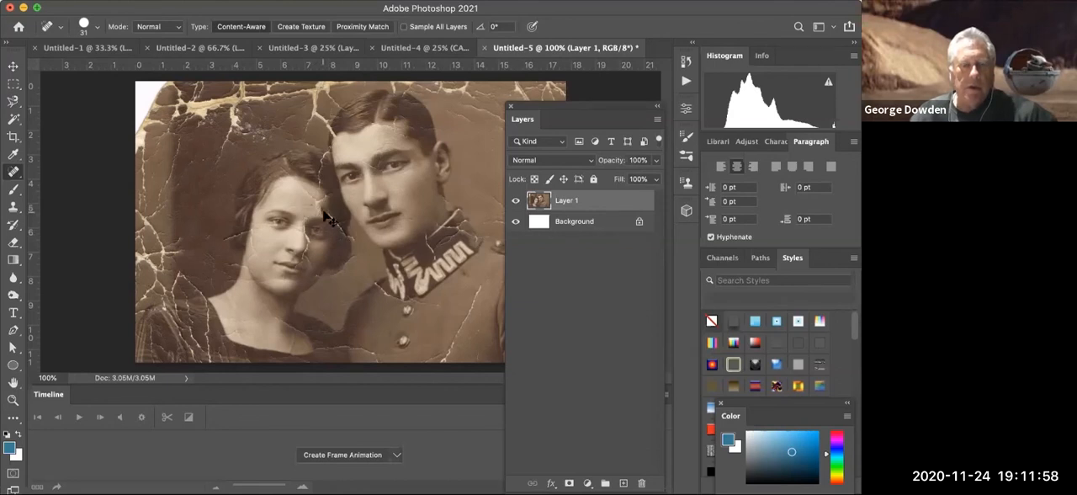
{"action": "left_click_drag", "start_coordinate": [315, 211], "coordinate": [340, 229]}
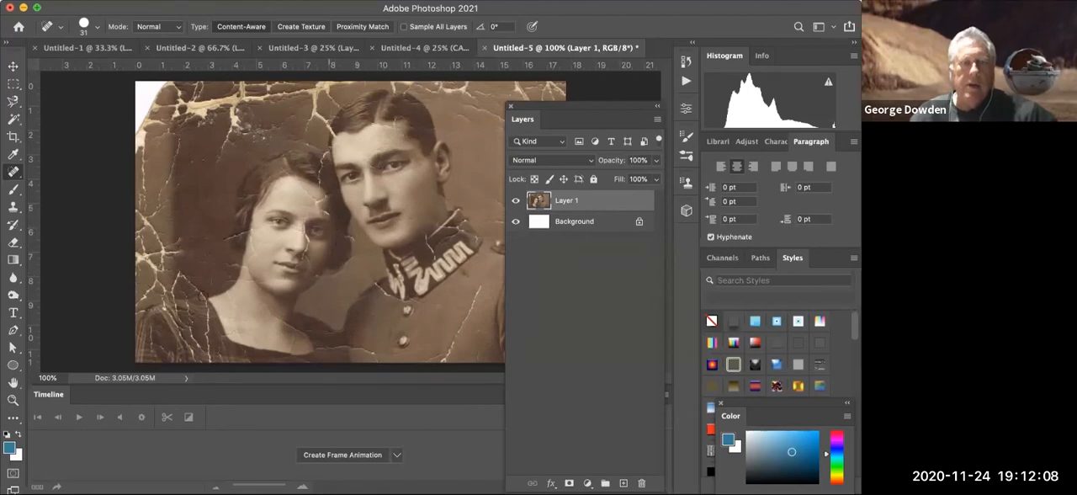
- At 200% zoom, heal the crack along the woman's outer cheek and try the Spot Healing Brush on the crack beside her nose
{"action": "left_click", "coordinate": [13, 399]}
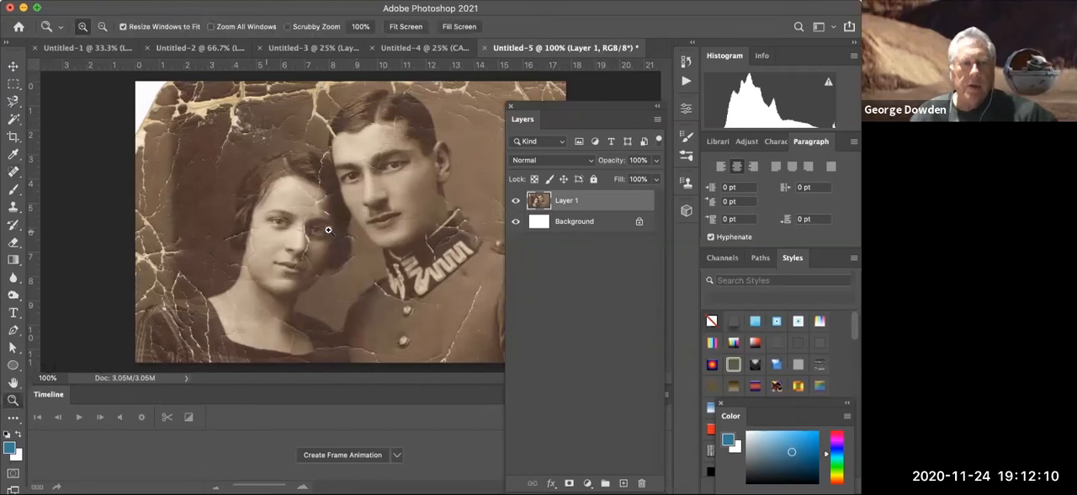
{"action": "left_click", "coordinate": [328, 230]}
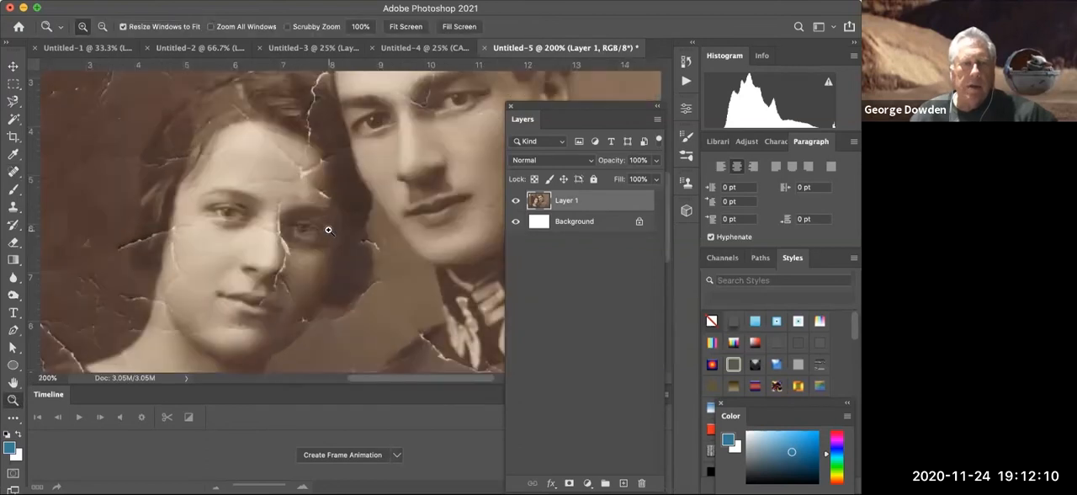
{"action": "left_click", "coordinate": [15, 175]}
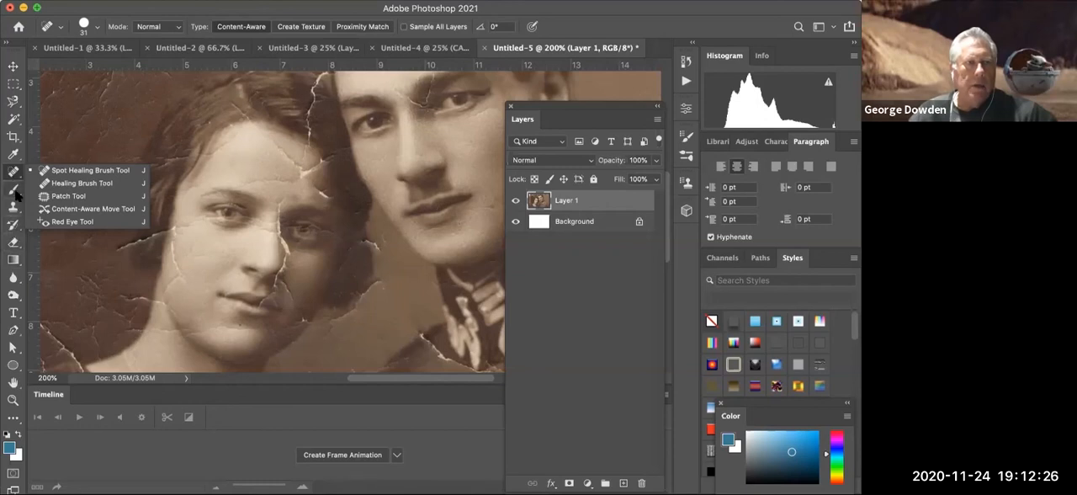
{"action": "left_click", "coordinate": [14, 208]}
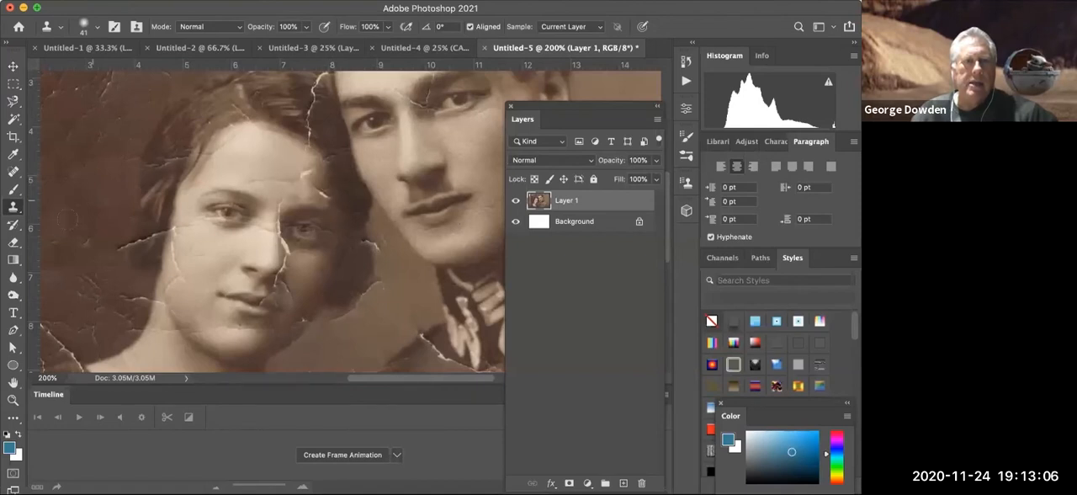
{"action": "left_click", "coordinate": [12, 172]}
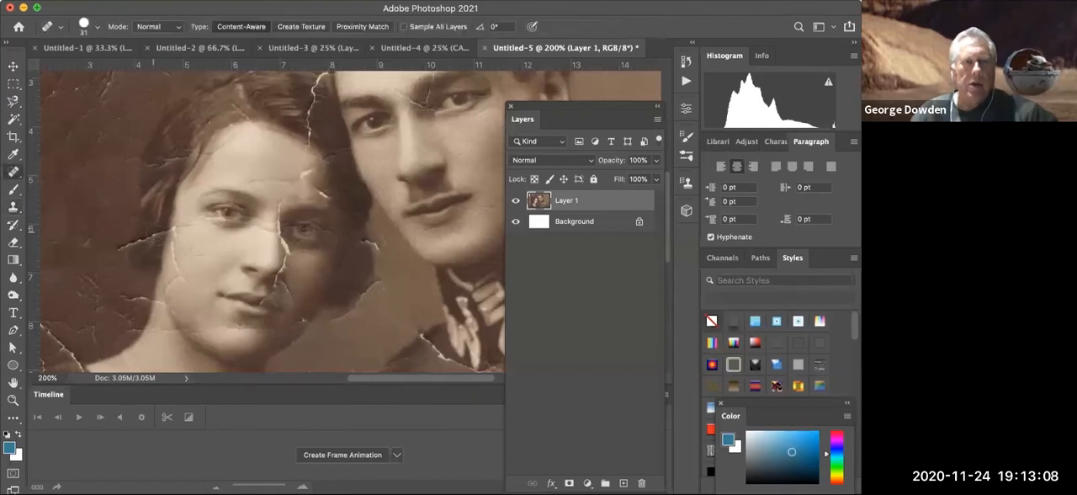
{"action": "left_click_drag", "start_coordinate": [176, 236], "coordinate": [189, 295]}
{"action": "left_click_drag", "start_coordinate": [189, 264], "coordinate": [165, 291]}
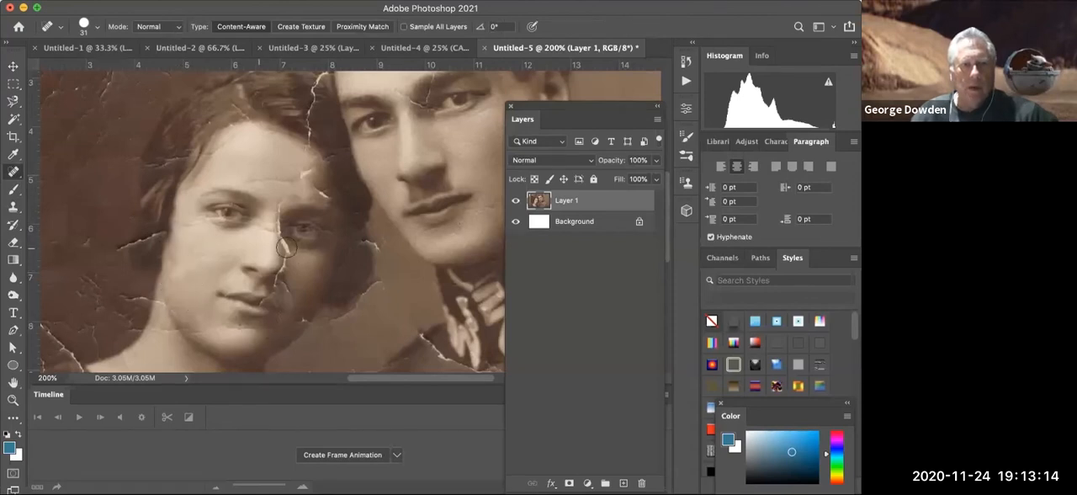
{"action": "left_click_drag", "start_coordinate": [283, 246], "coordinate": [281, 279]}
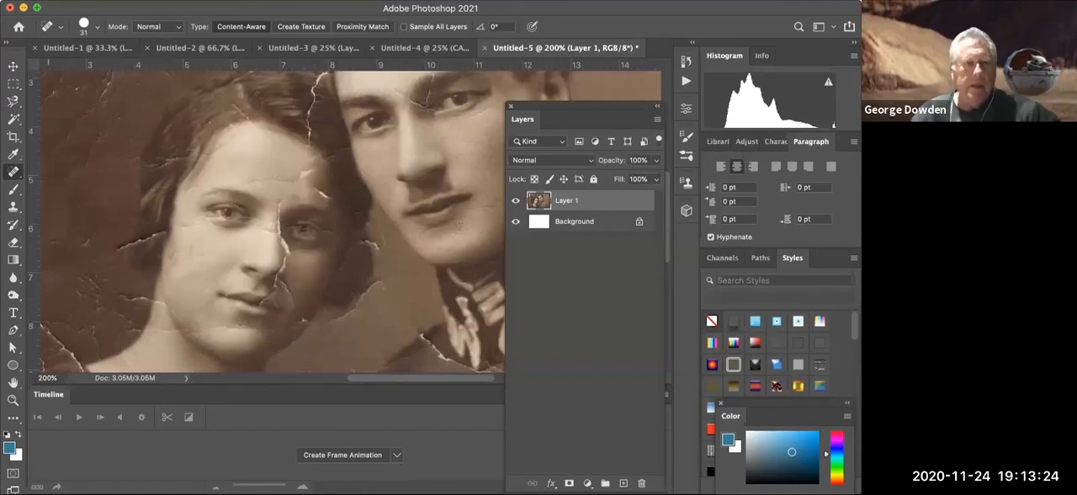
- At 400% zoom, cover part of the crack beside the woman's nose with the Clone Stamp, sampling clean skin from her shaded cheek
{"action": "left_click", "coordinate": [13, 399]}
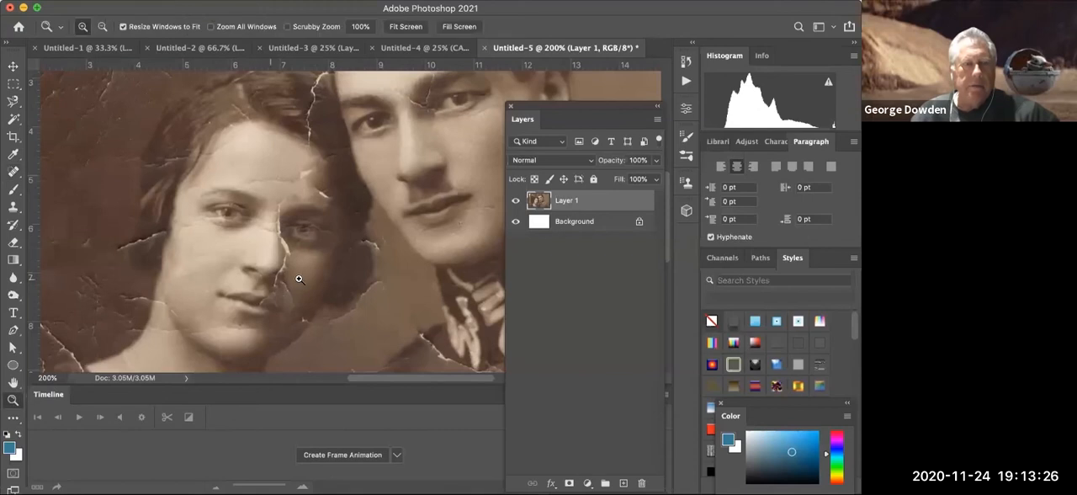
{"action": "left_click", "coordinate": [298, 279]}
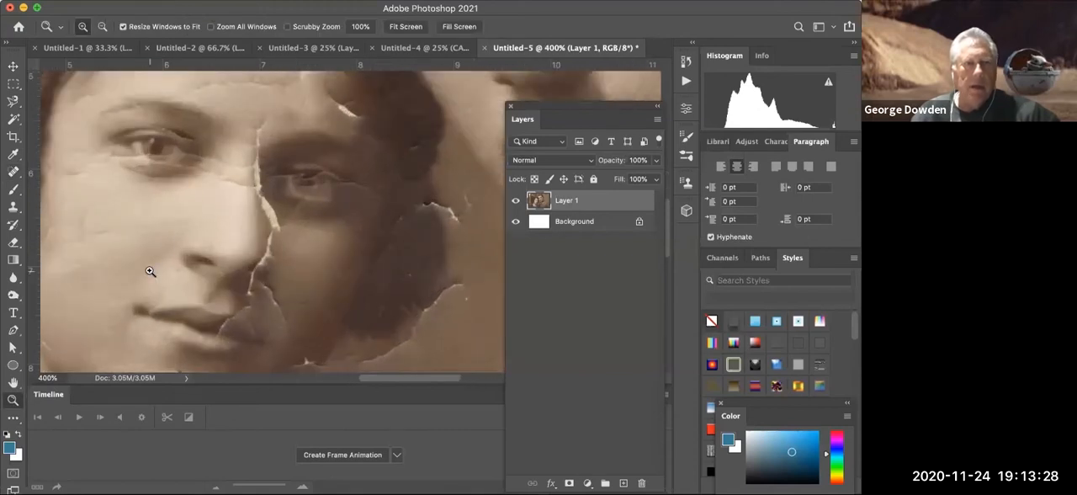
{"action": "left_click", "coordinate": [13, 207]}
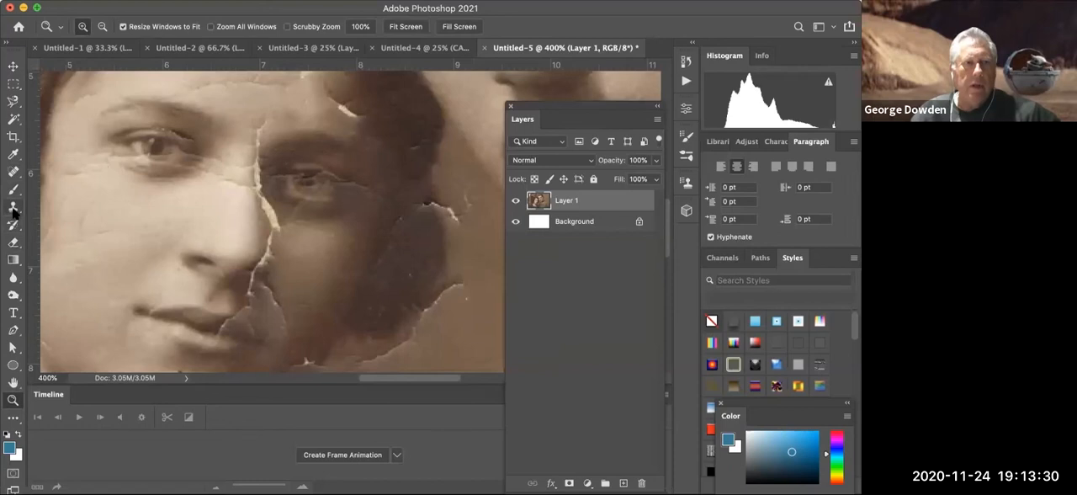
{"action": "left_click", "coordinate": [296, 243], "text": "alt"}
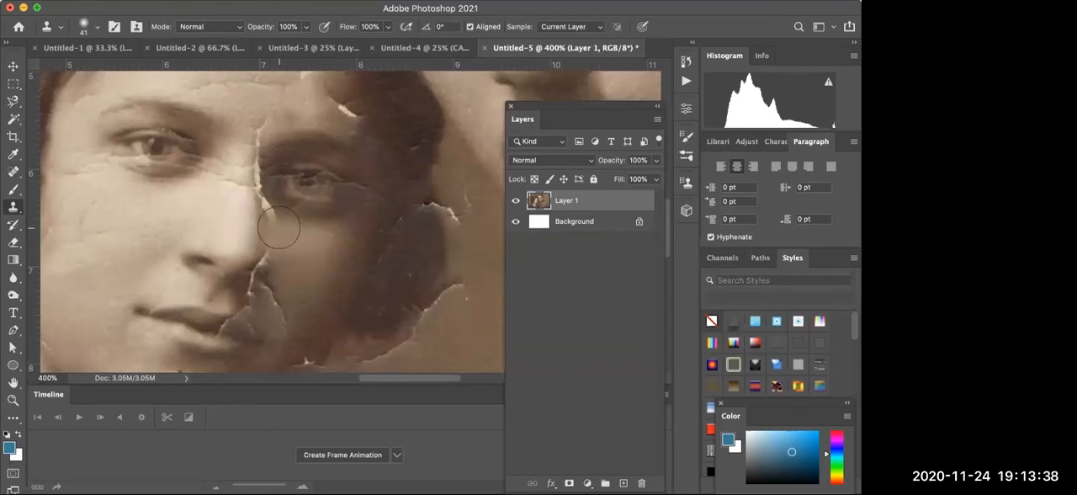
{"action": "mouse_move", "coordinate": [278, 227]}
{"action": "left_mouse_down"}
{"action": "mouse_move", "coordinate": [317, 233]}
{"action": "mouse_move", "coordinate": [298, 243]}
{"action": "mouse_move", "coordinate": [281, 278]}
{"action": "left_mouse_up"}
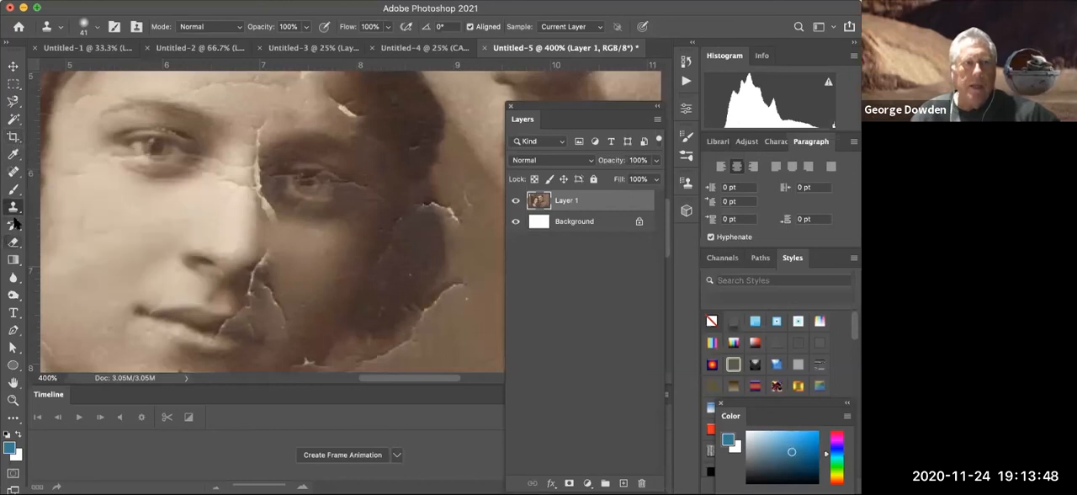
- Patch the crack beside the woman's nostril with clean skin from her cheek using the Patch Tool, and deselect the area
{"action": "left_click", "coordinate": [15, 173]}
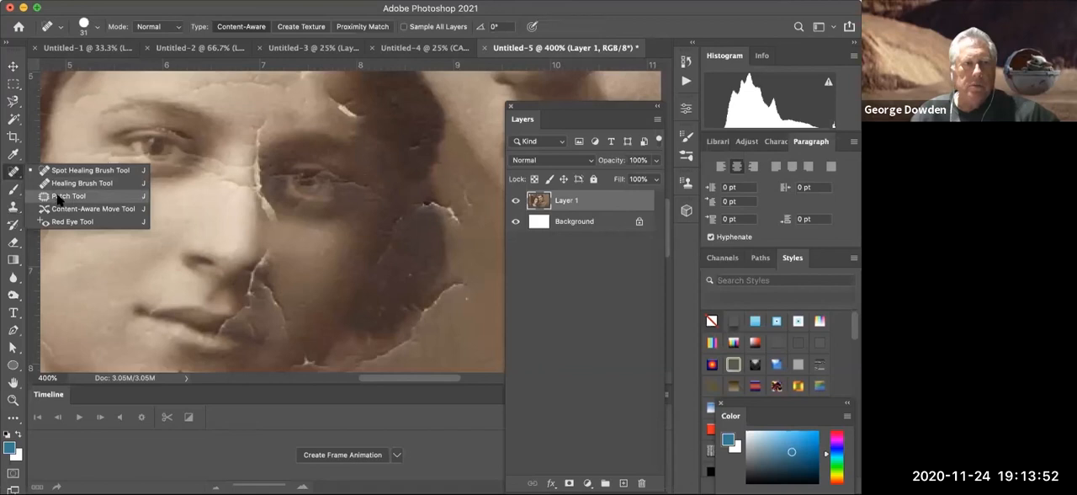
{"action": "left_click", "coordinate": [67, 196]}
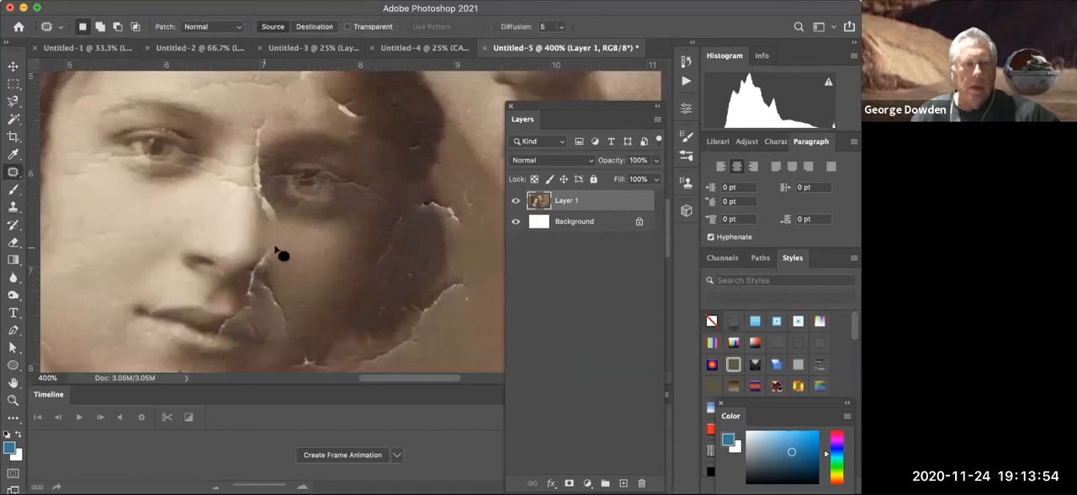
{"action": "mouse_move", "coordinate": [280, 245]}
{"action": "left_mouse_down"}
{"action": "mouse_move", "coordinate": [253, 264]}
{"action": "mouse_move", "coordinate": [265, 278]}
{"action": "mouse_move", "coordinate": [283, 267]}
{"action": "mouse_move", "coordinate": [279, 245]}
{"action": "mouse_move", "coordinate": [261, 260]}
{"action": "mouse_move", "coordinate": [274, 269]}
{"action": "mouse_move", "coordinate": [264, 263]}
{"action": "left_mouse_up"}
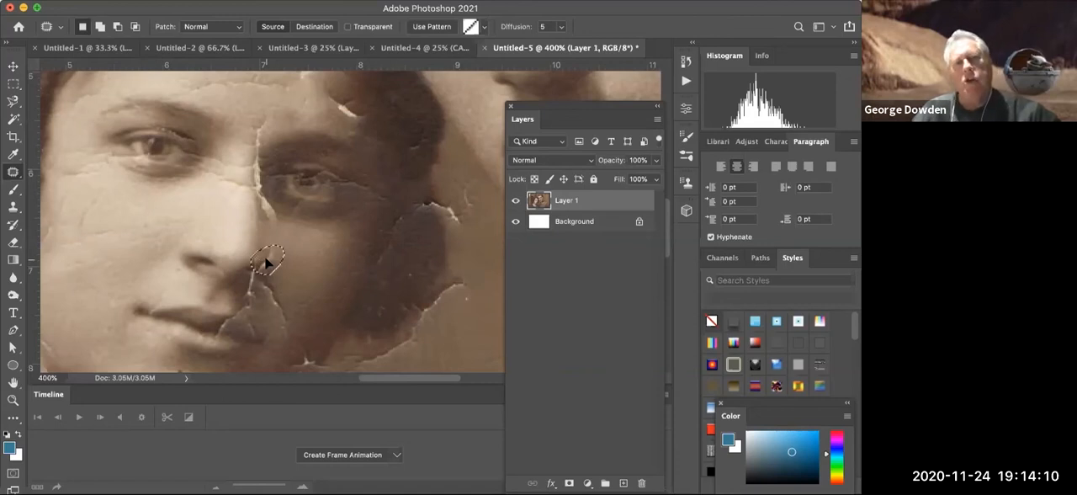
{"action": "left_click_drag", "start_coordinate": [266, 263], "coordinate": [284, 272]}
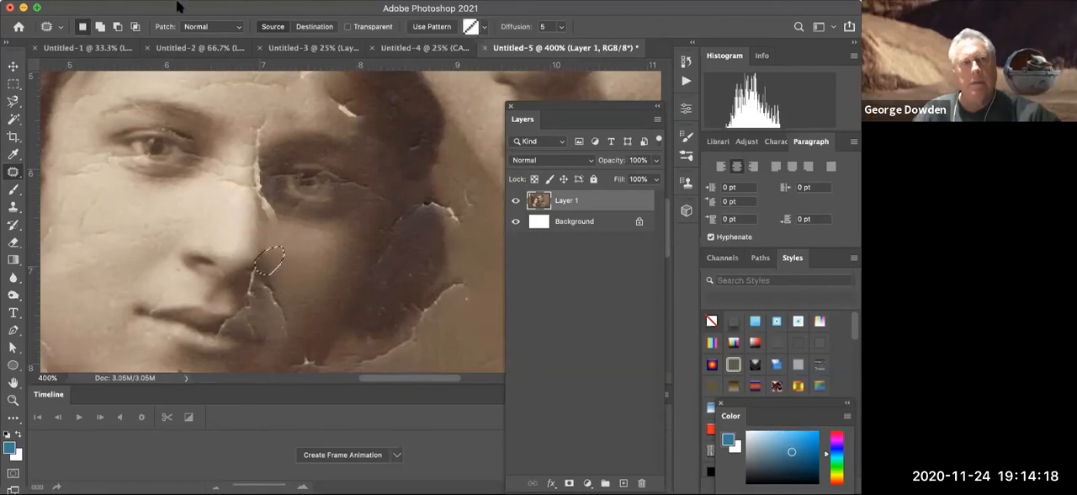
{"action": "left_click", "coordinate": [177, 7]}
{"action": "left_click", "coordinate": [286, 20]}
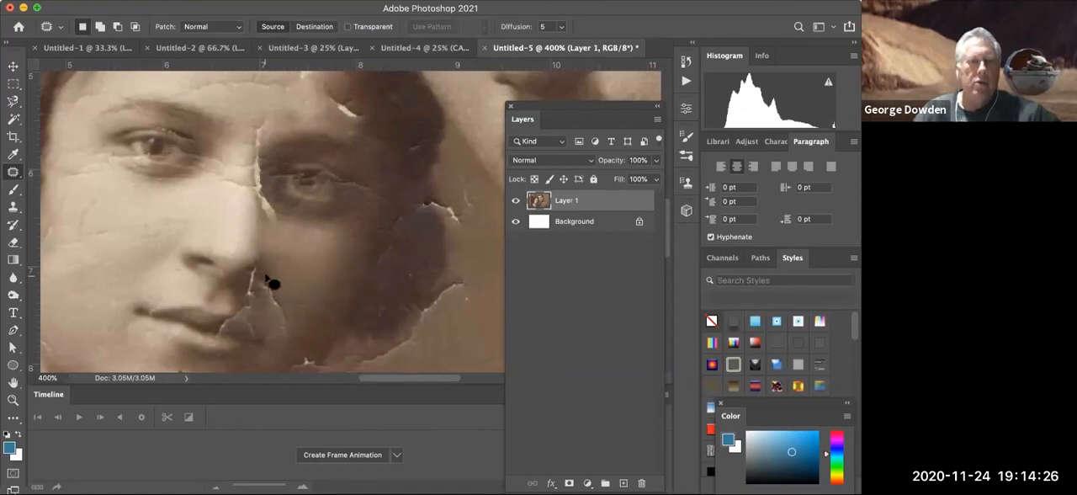
- Outline the crack on the woman's shaded cheek beside her mouth, patch it with nearby clean skin, and deselect it
{"action": "mouse_move", "coordinate": [260, 283]}
{"action": "left_mouse_down"}
{"action": "mouse_move", "coordinate": [271, 320]}
{"action": "mouse_move", "coordinate": [296, 336]}
{"action": "mouse_move", "coordinate": [300, 295]}
{"action": "mouse_move", "coordinate": [251, 277]}
{"action": "left_mouse_up"}
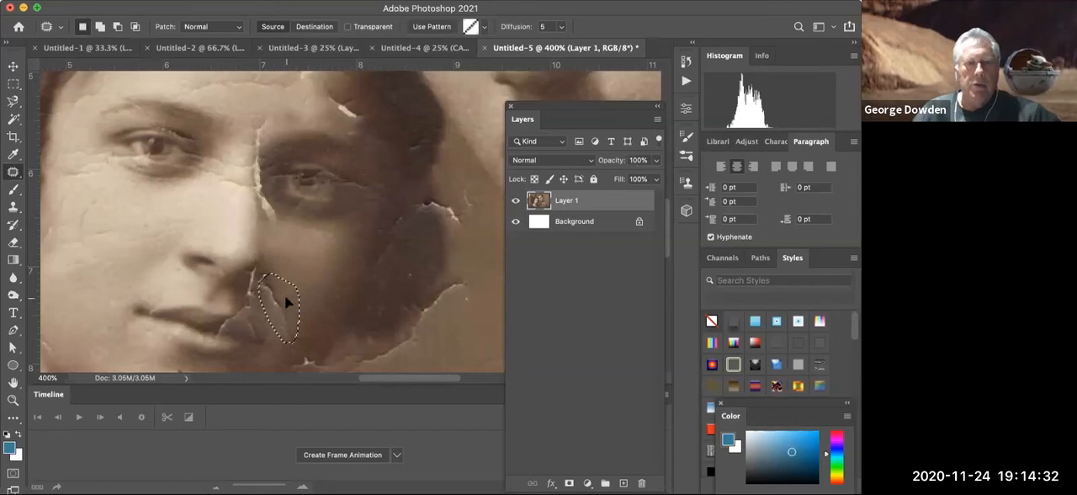
{"action": "left_click_drag", "start_coordinate": [282, 308], "coordinate": [301, 291]}
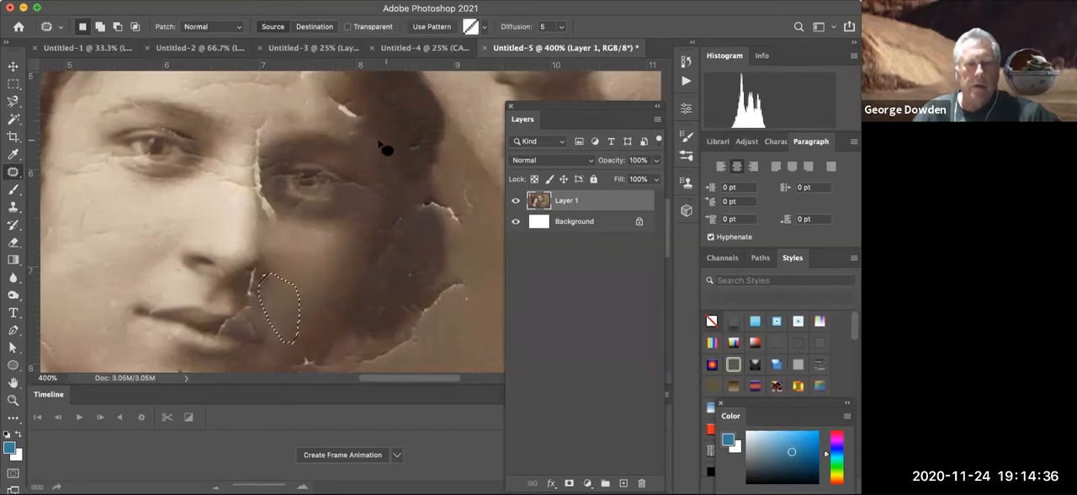
{"action": "left_click", "coordinate": [286, 0]}
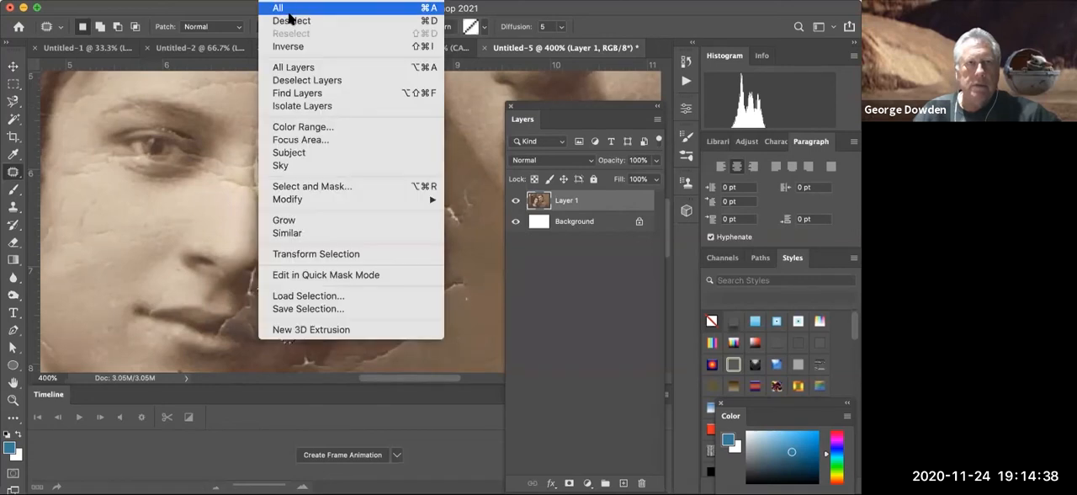
{"action": "left_click", "coordinate": [291, 21]}
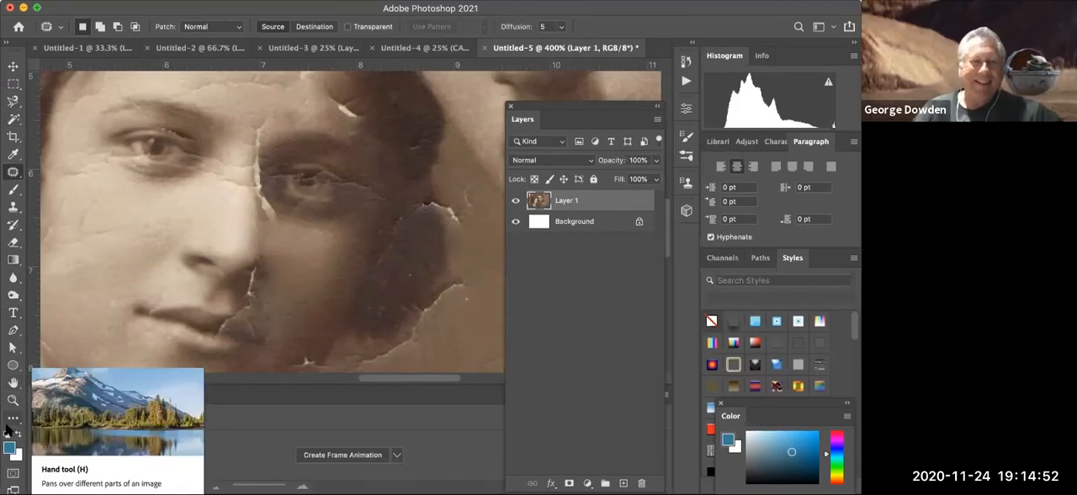
- Return to 100% zoom and heal the cracks on the chest of the man's uniform with the Spot Healing Brush
{"action": "left_click", "coordinate": [13, 400]}
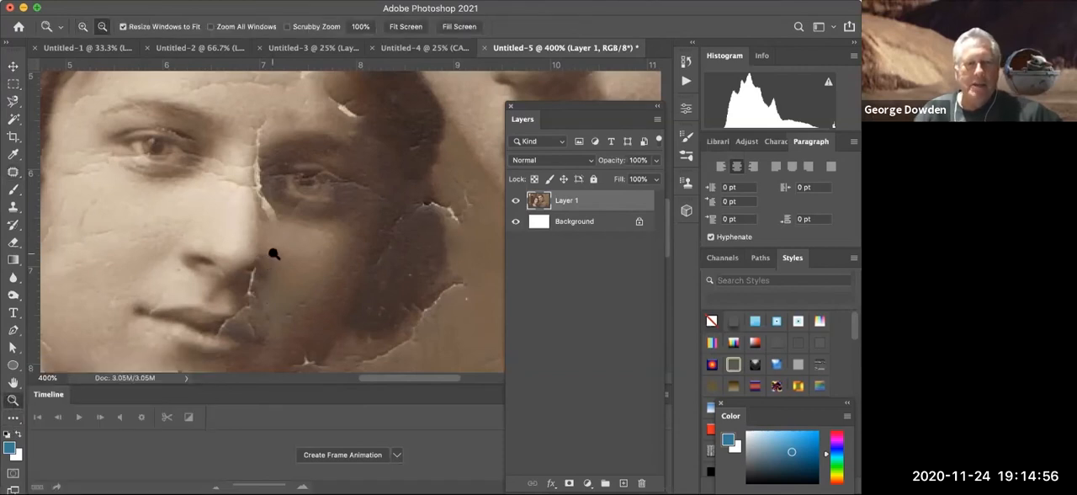
{"action": "left_click", "coordinate": [272, 253], "text": "alt"}
{"action": "left_click", "coordinate": [272, 254], "text": "alt"}
{"action": "left_click", "coordinate": [272, 256], "text": "alt"}
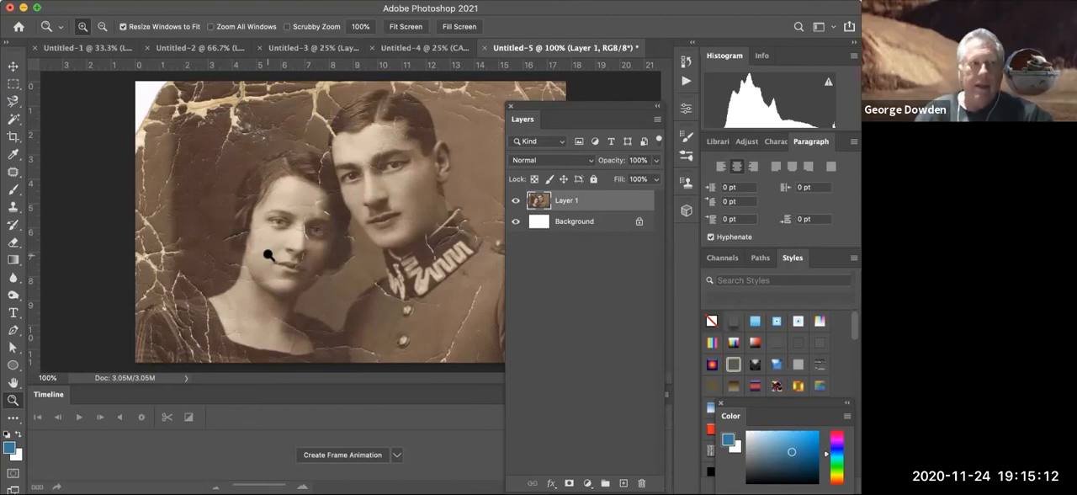
{"action": "left_click", "coordinate": [12, 173]}
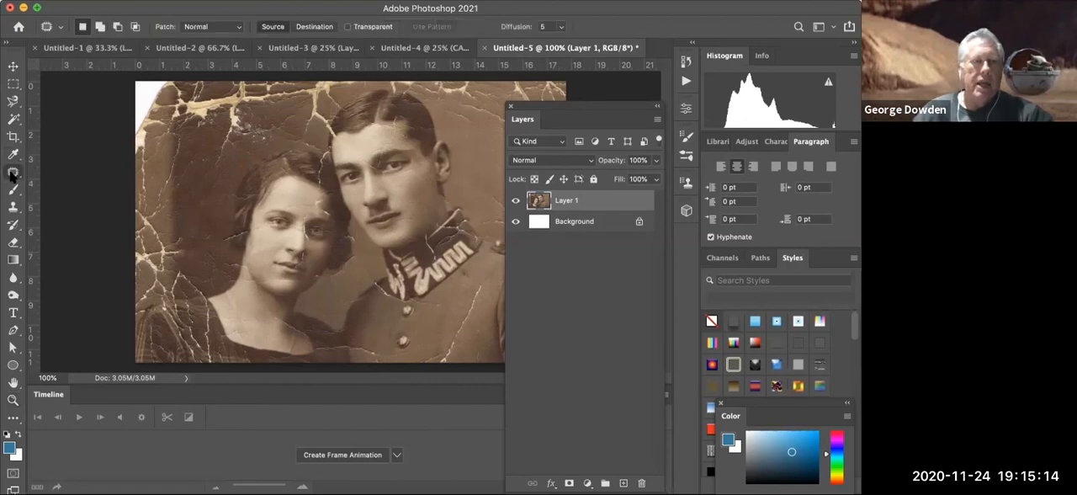
{"action": "right_click", "coordinate": [13, 173]}
{"action": "left_click", "coordinate": [87, 171]}
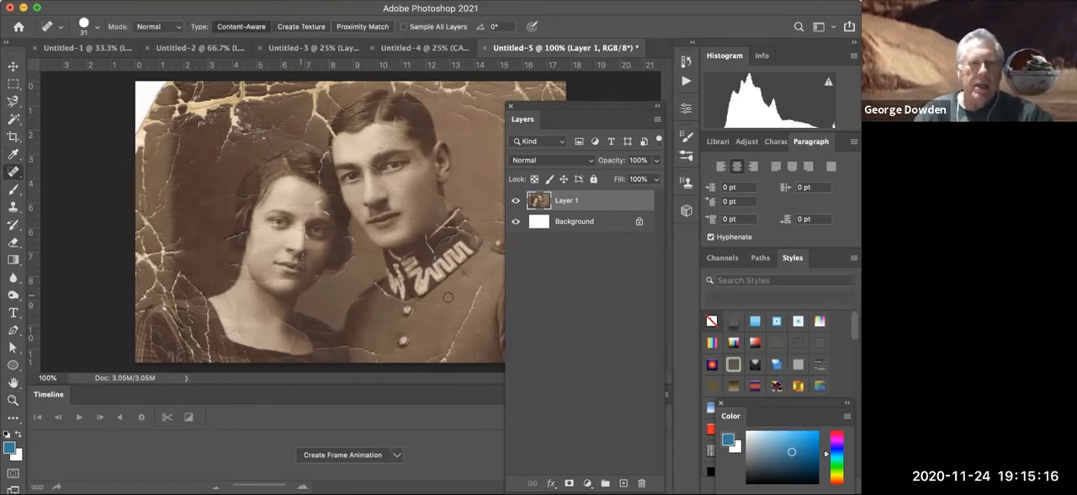
{"action": "mouse_move", "coordinate": [481, 287]}
{"action": "left_mouse_down"}
{"action": "mouse_move", "coordinate": [447, 358]}
{"action": "mouse_move", "coordinate": [436, 355]}
{"action": "left_mouse_up"}
{"action": "left_click_drag", "start_coordinate": [454, 303], "coordinate": [429, 305]}
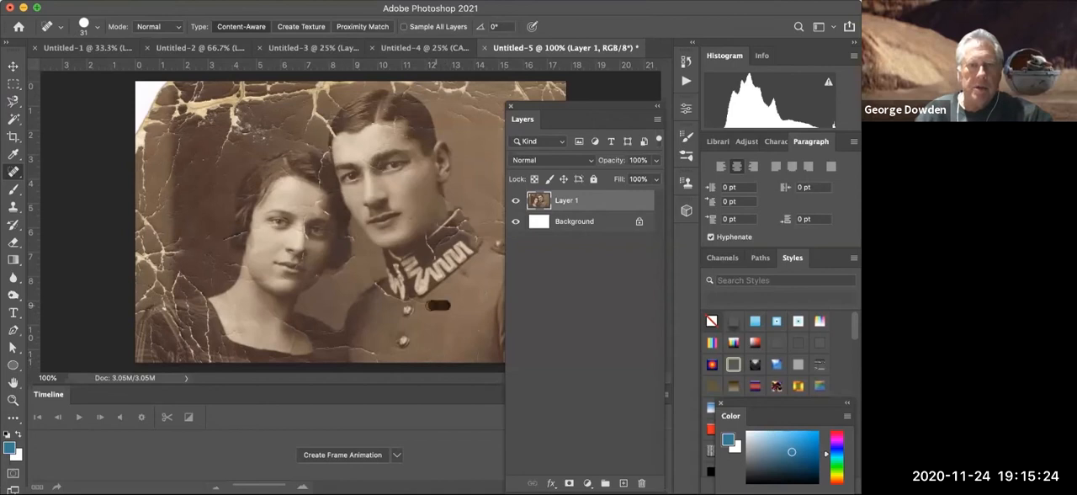